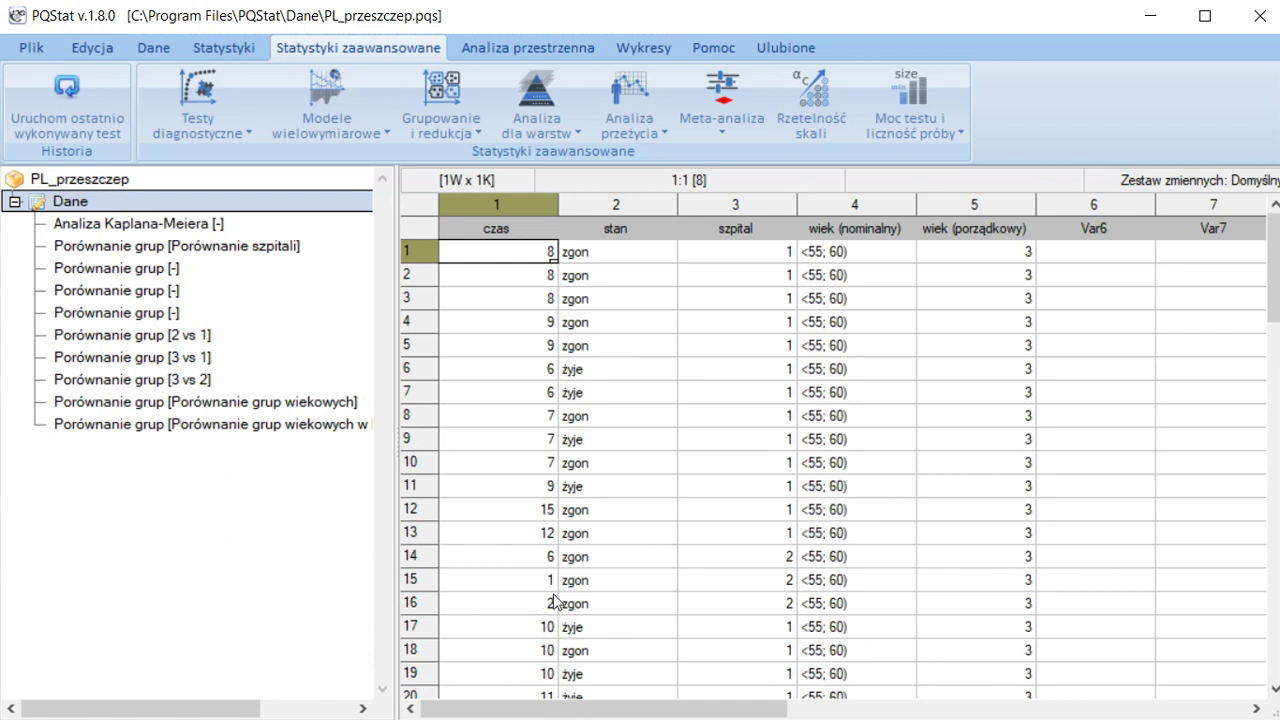
- Review the hospital comparison report (Porównanie szpitali), including its LogRank test and survival function chart
left_click(230, 245)
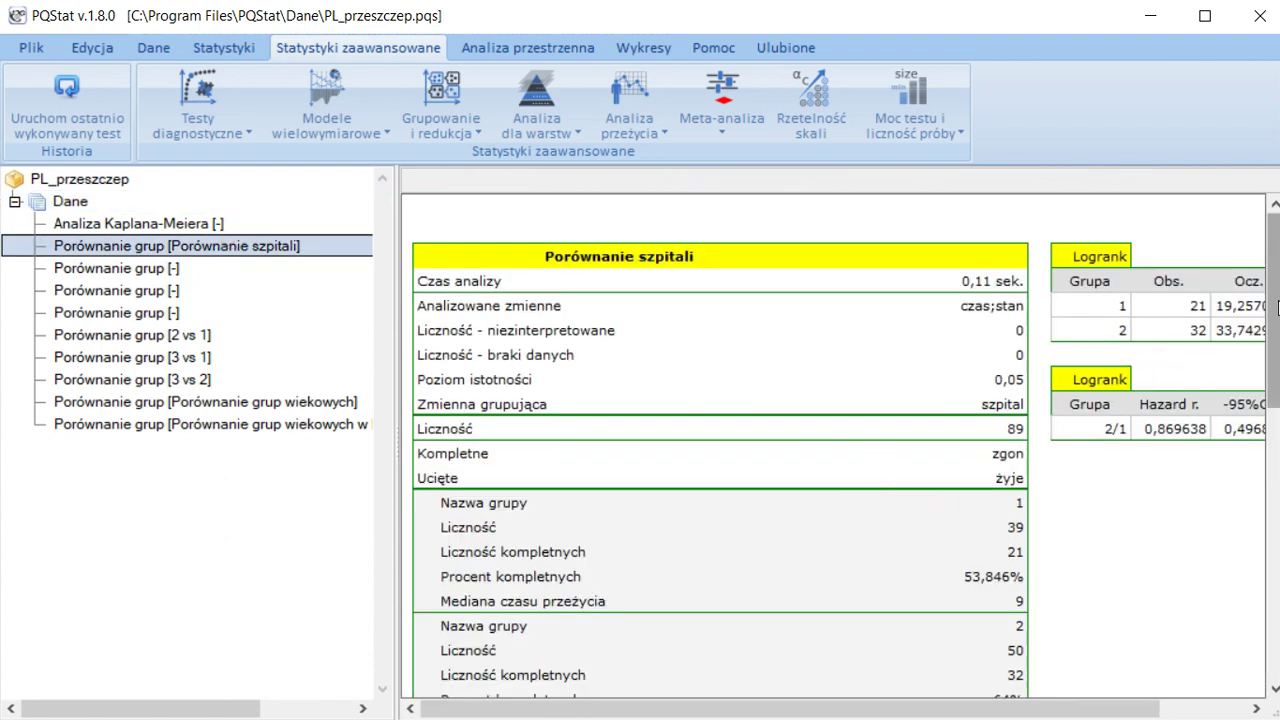
left_click_drag(1275, 318, 1277, 552)
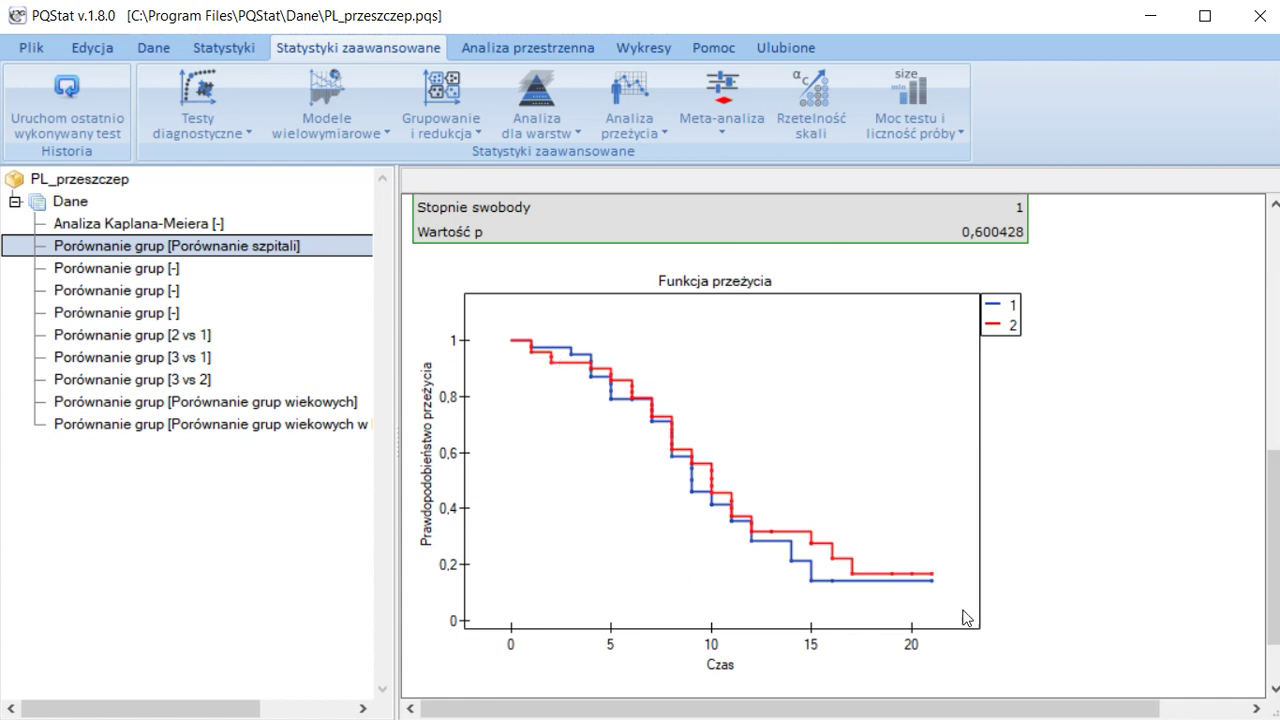
scroll(530, 420, "up", 2)
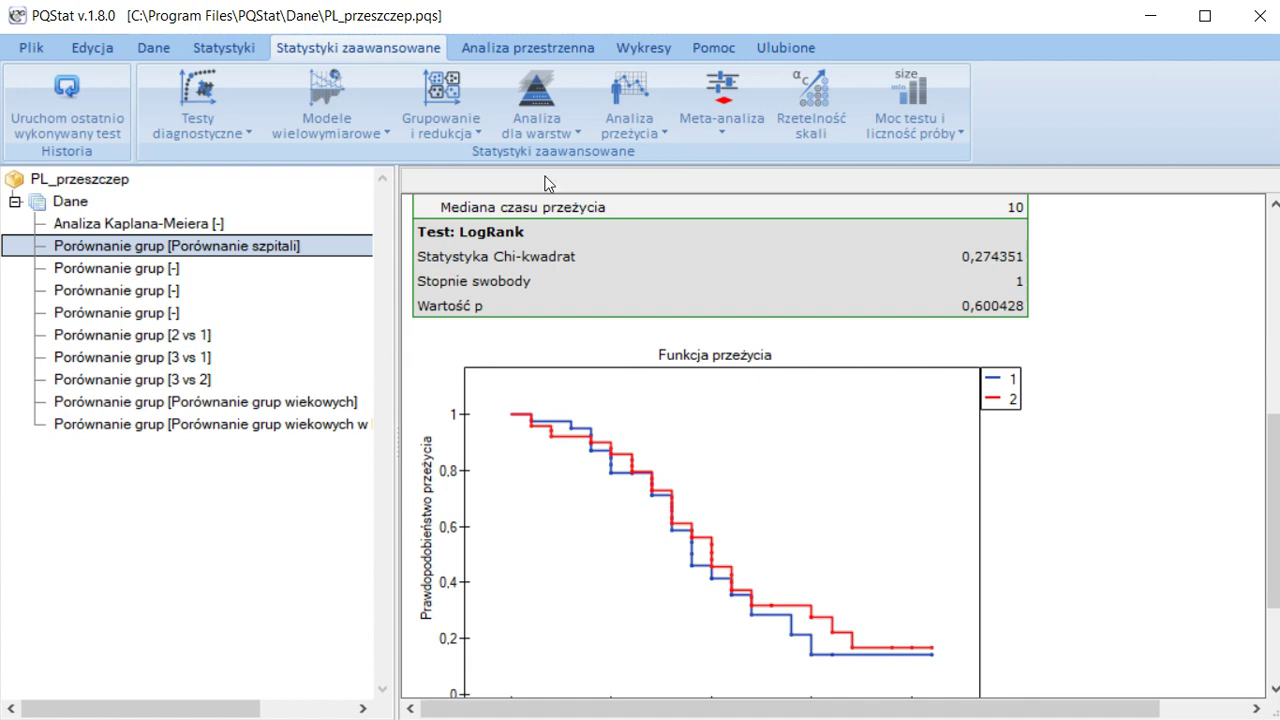
- Start a Cox PH regression of czas and stan on szpital, with zgon as the complete-event value
left_click(297, 52)
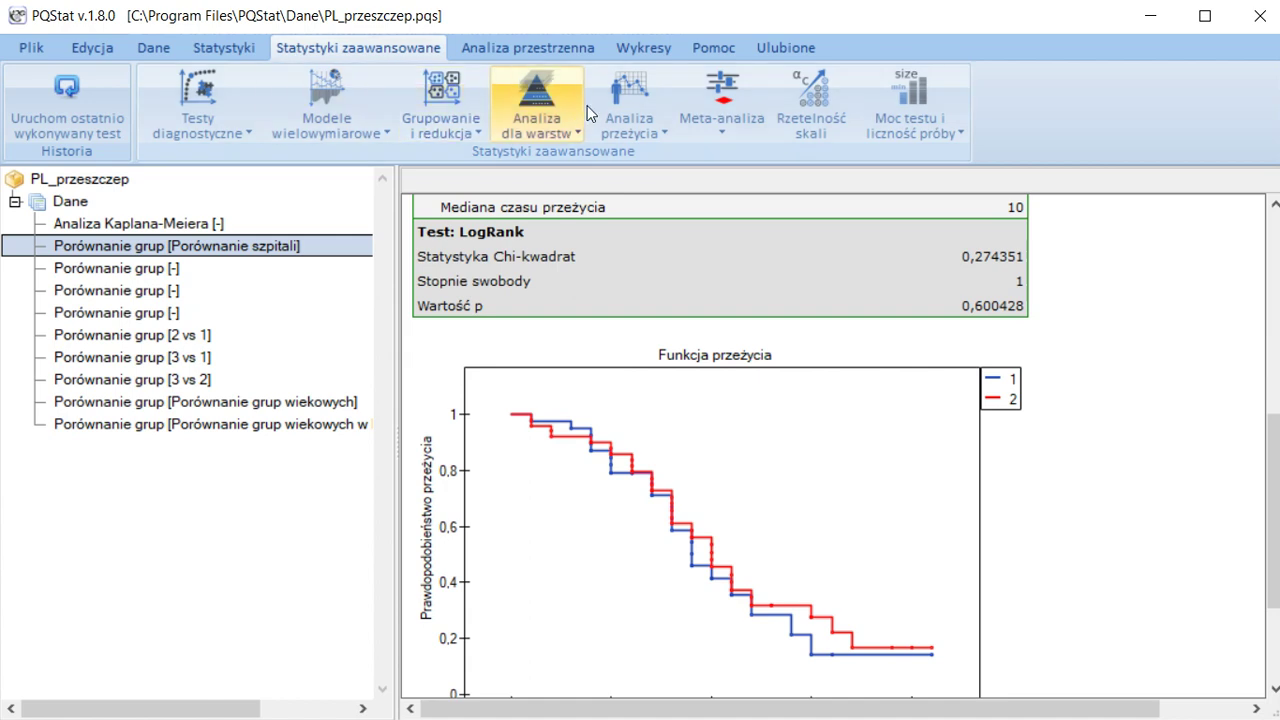
left_click(626, 99)
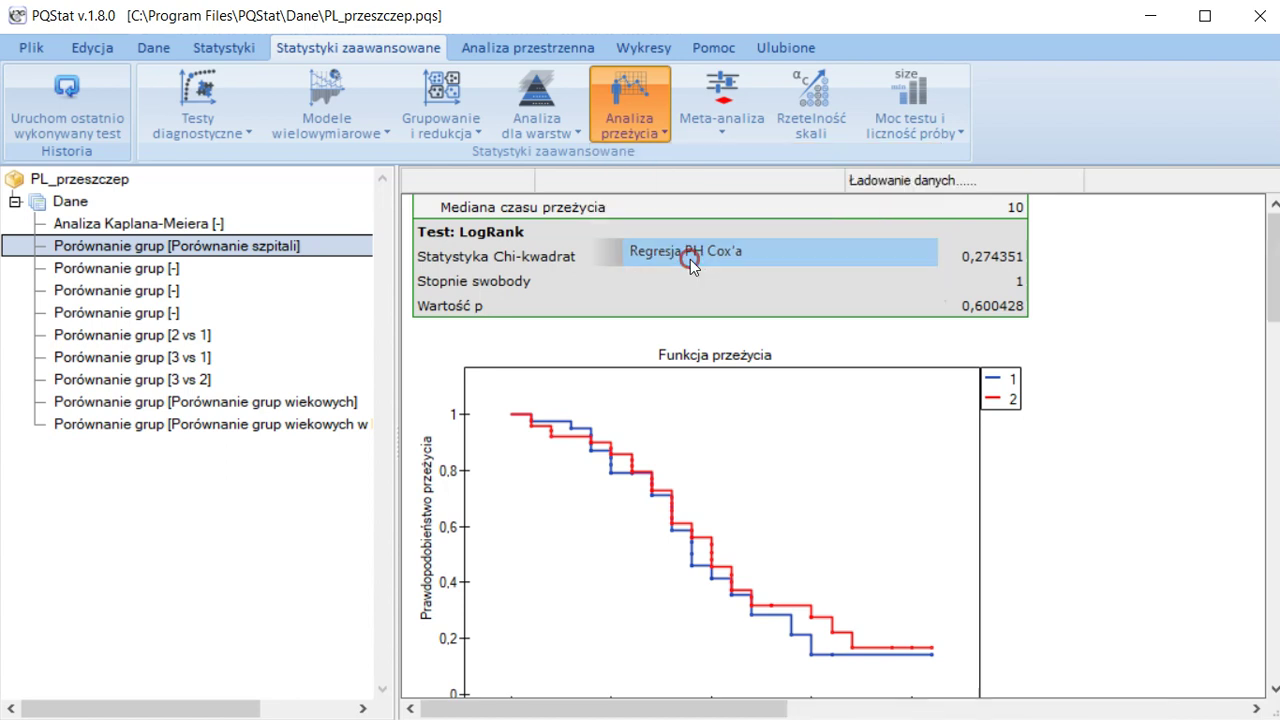
left_click(690, 251)
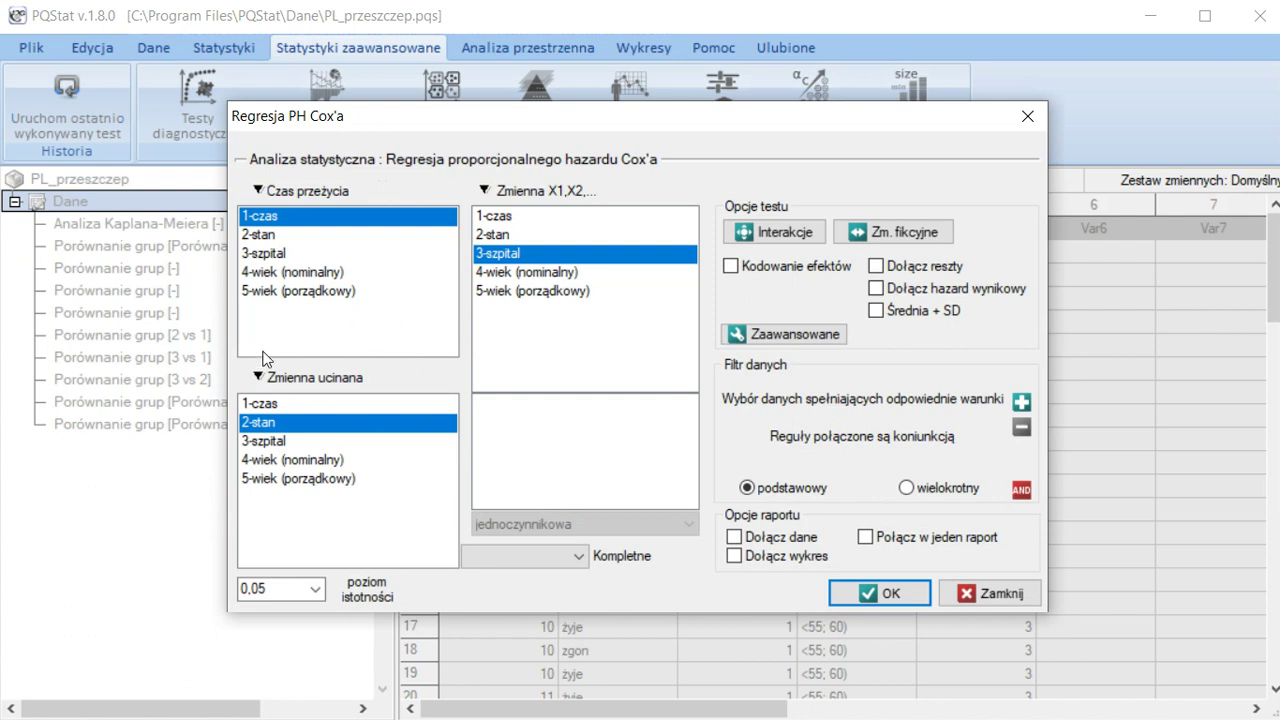
left_click(512, 557)
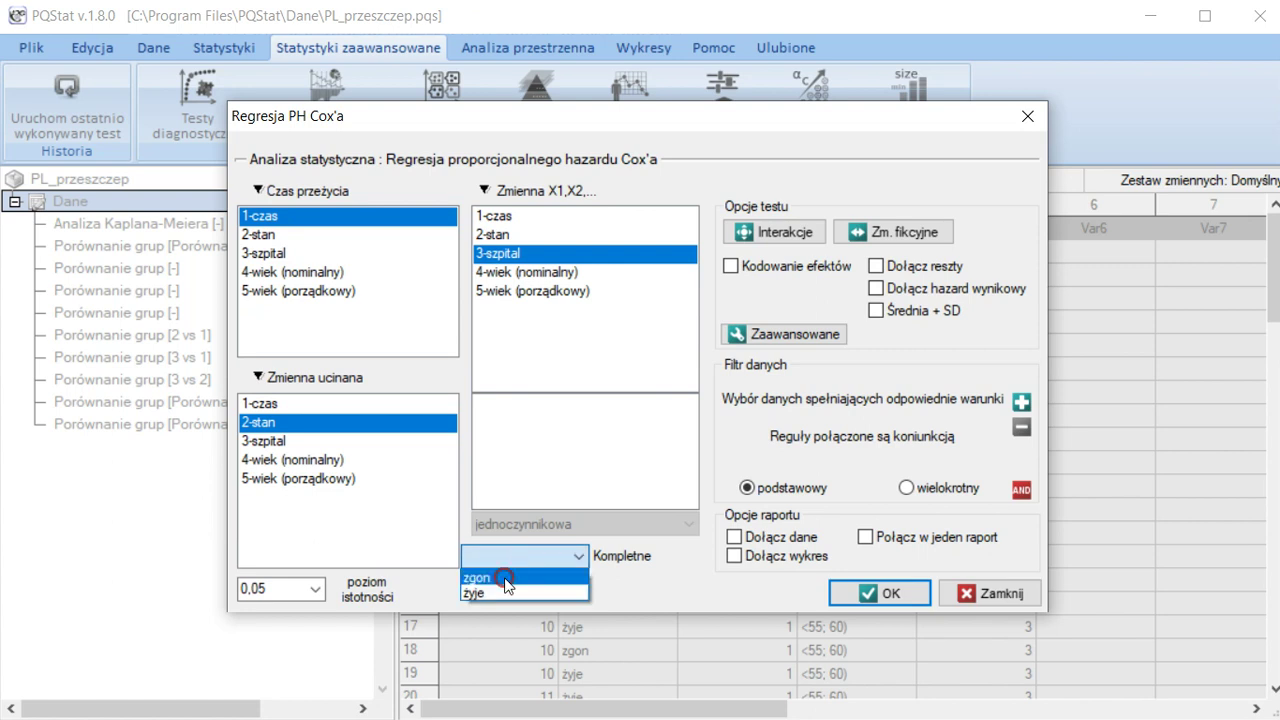
left_click(505, 580)
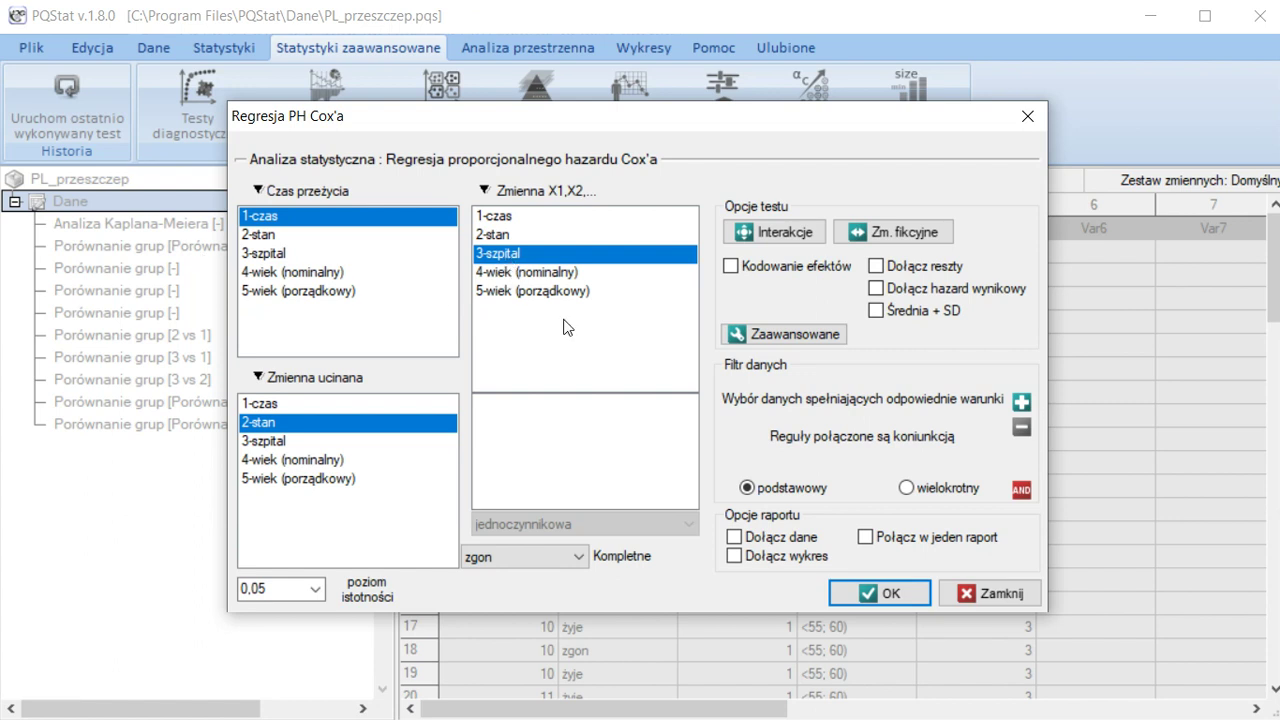
- Include a chart in the report, replacing the mean-value plots with only the survival function for given values
left_click(753, 563)
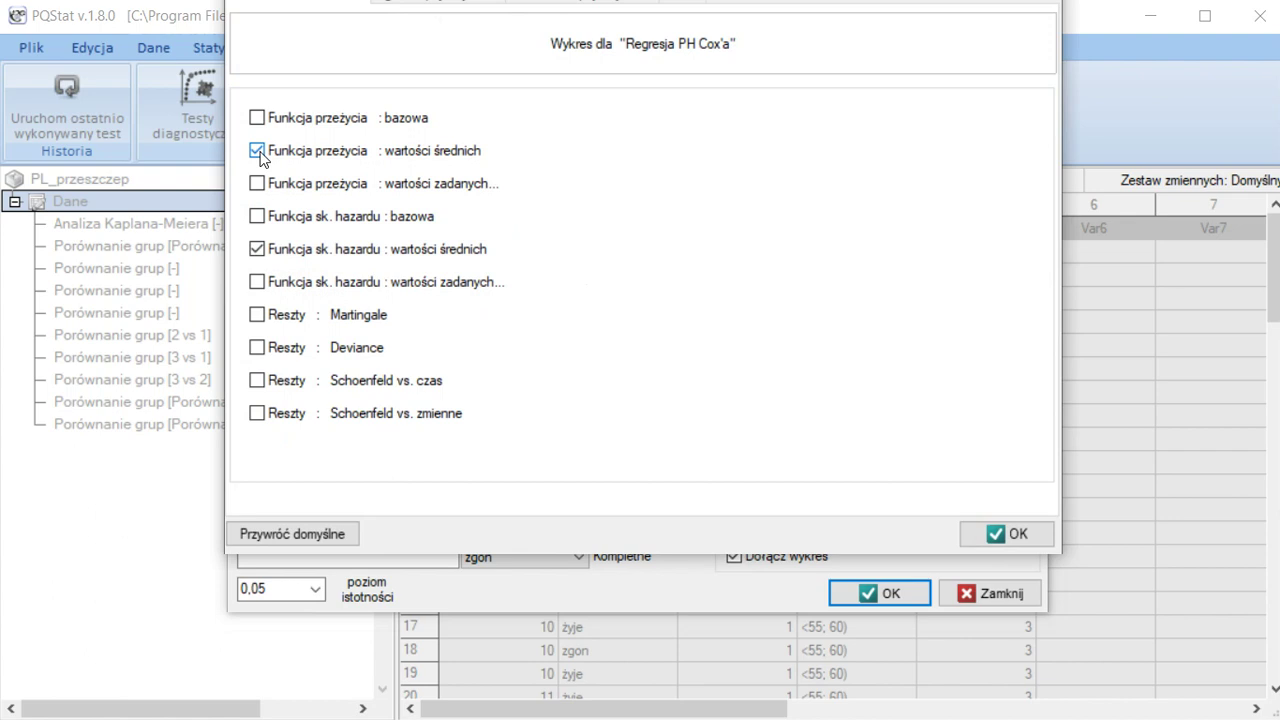
left_click(257, 150)
left_click(257, 249)
left_click(258, 185)
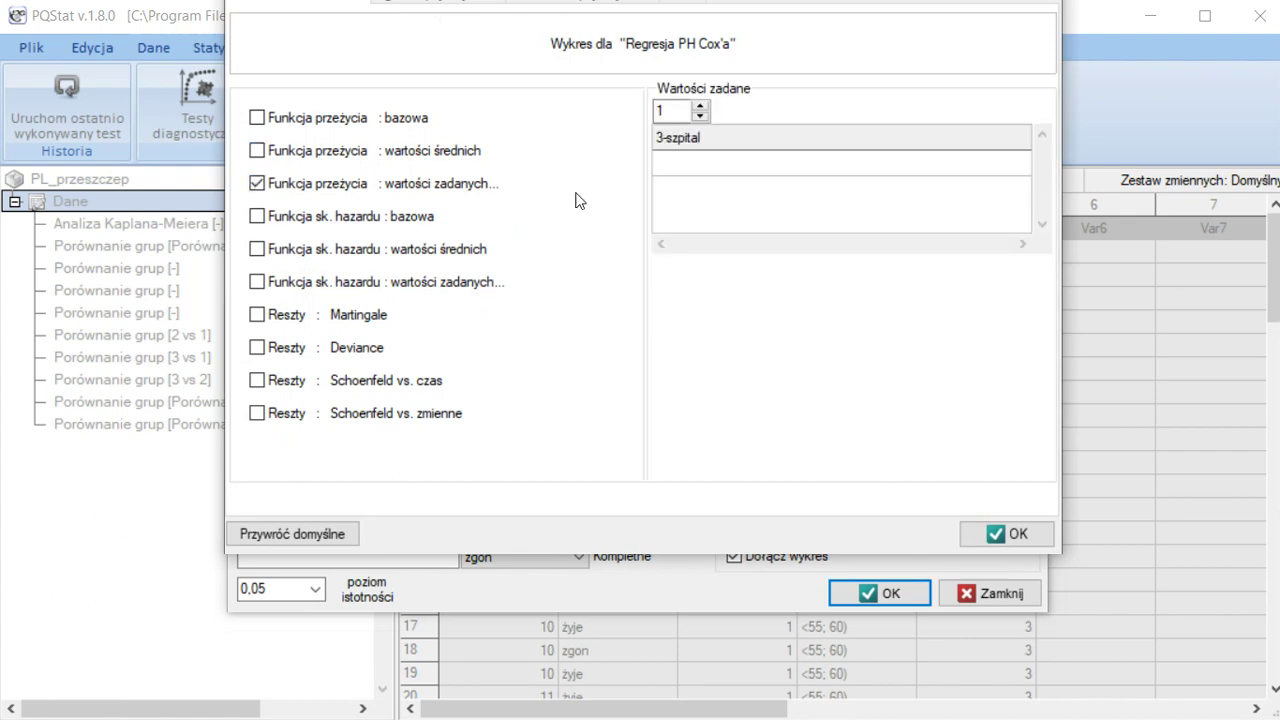
- Define two given values for szpital, 1 and 2, for the survival plot and run the Cox regression
left_click(701, 104)
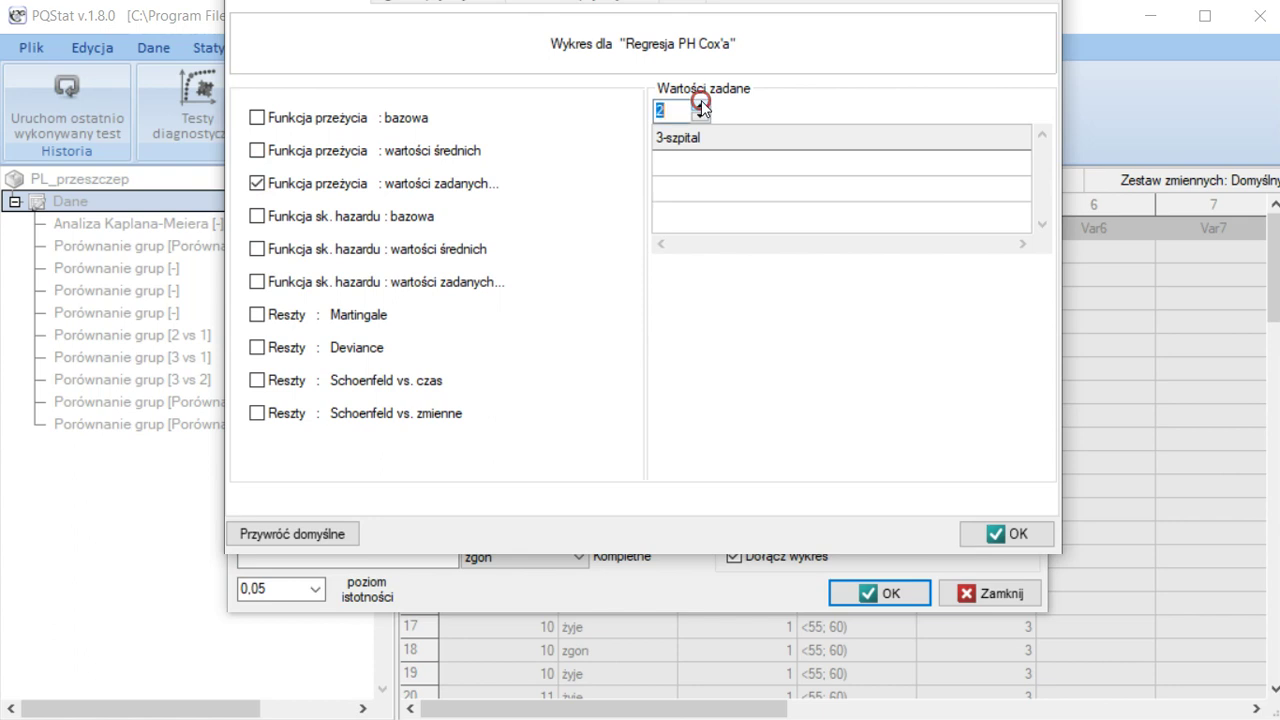
left_click(671, 164)
type("1")
key("Down")
type("2")
left_click(725, 163)
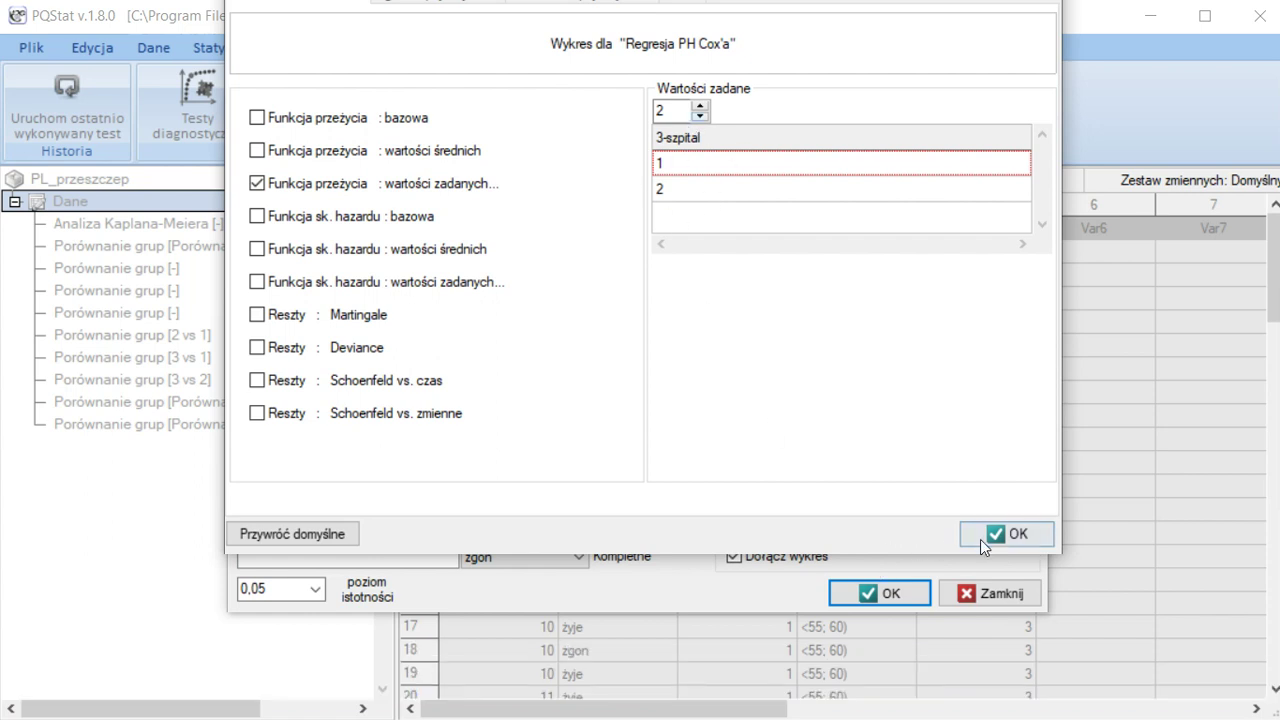
left_click(1012, 538)
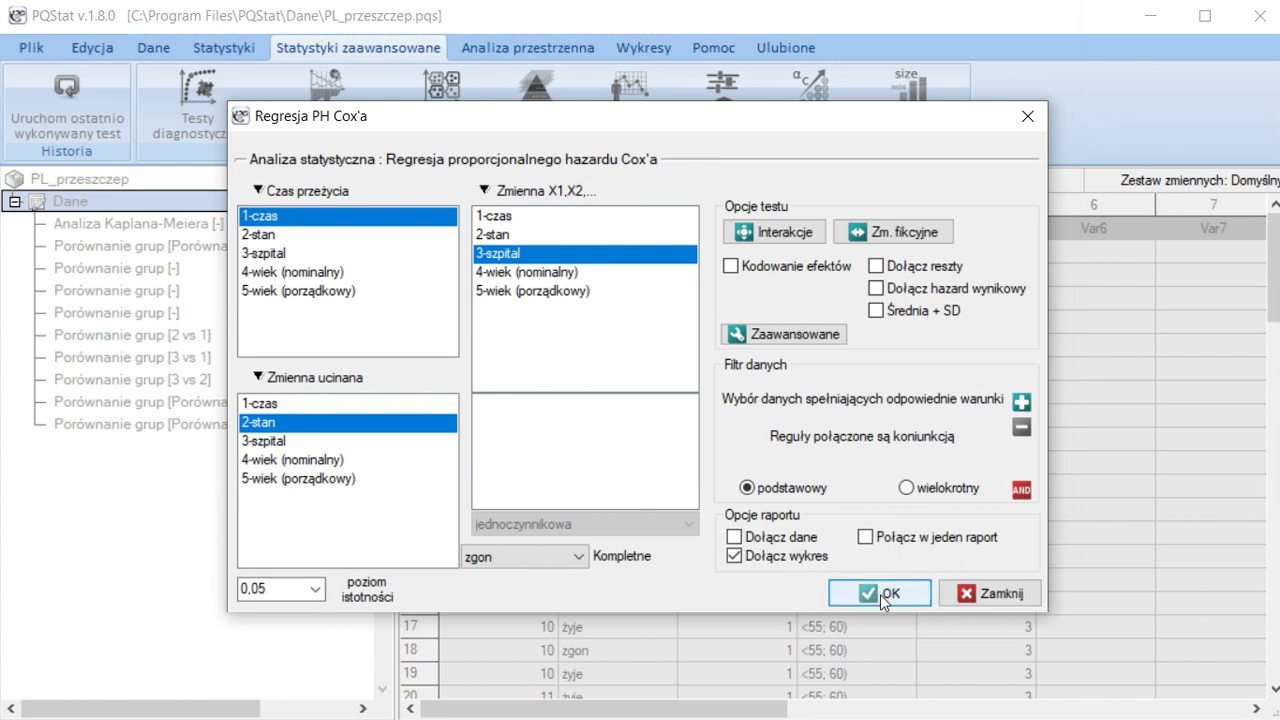
left_click(880, 594)
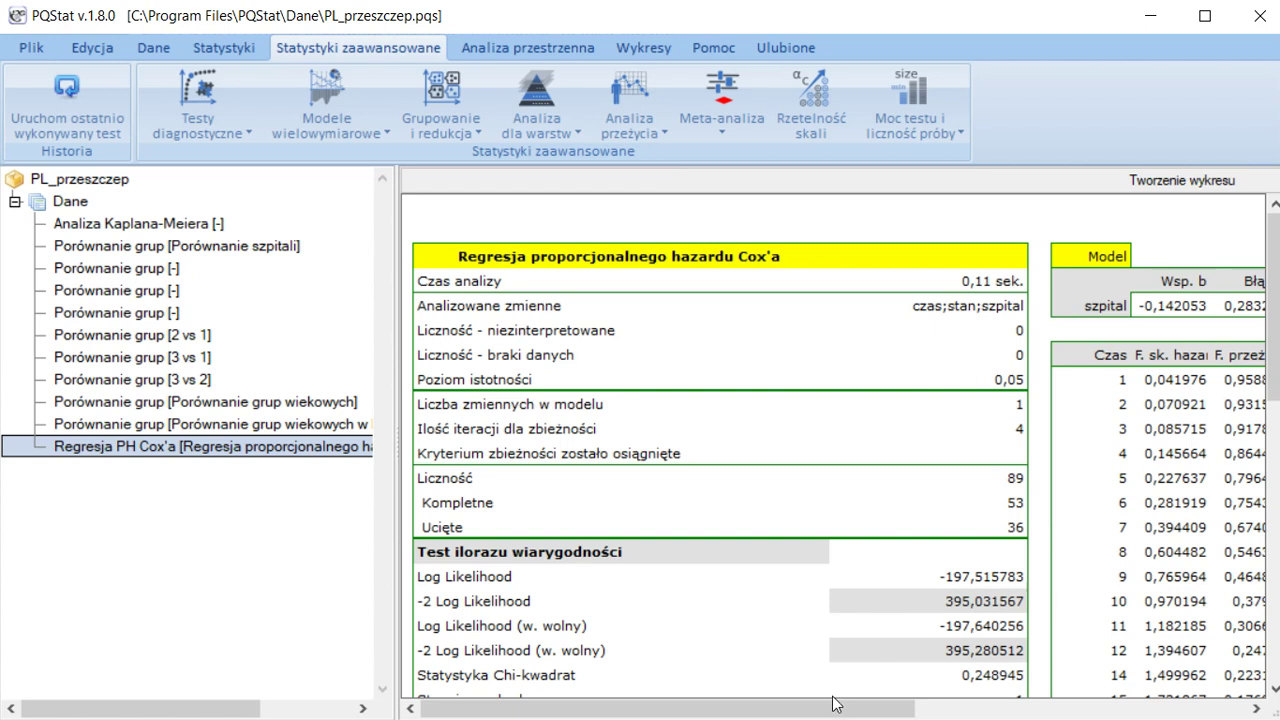
- Examine the Cox regression report, including the likelihood ratio test and the model coefficients table for szpital
scroll(610, 540, "down", 3)
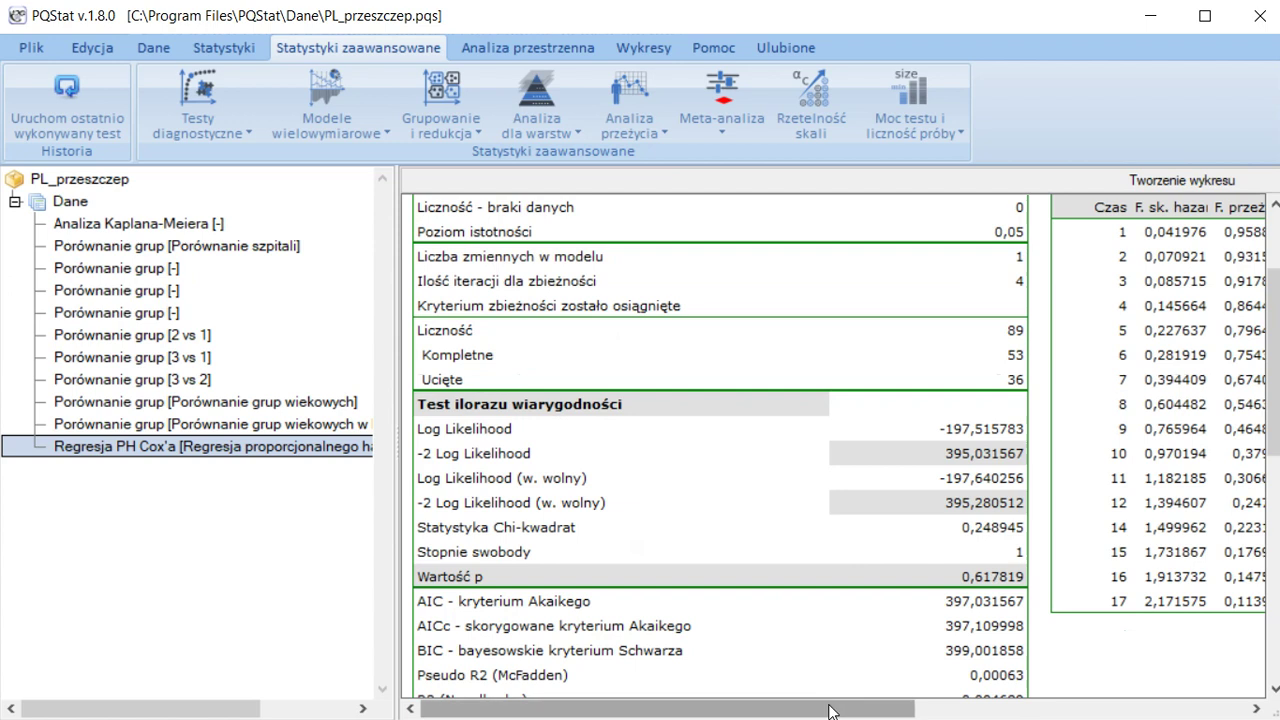
left_click_drag(829, 711, 1161, 711)
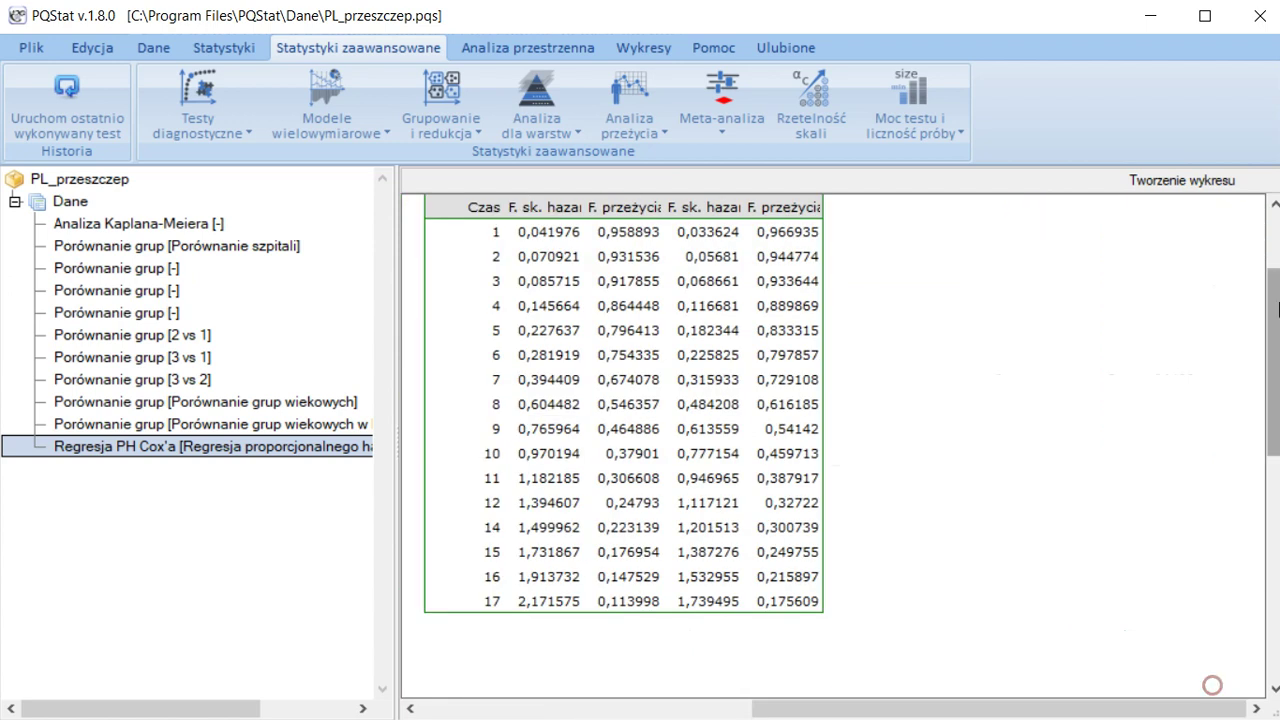
left_click_drag(1270, 366, 1268, 320)
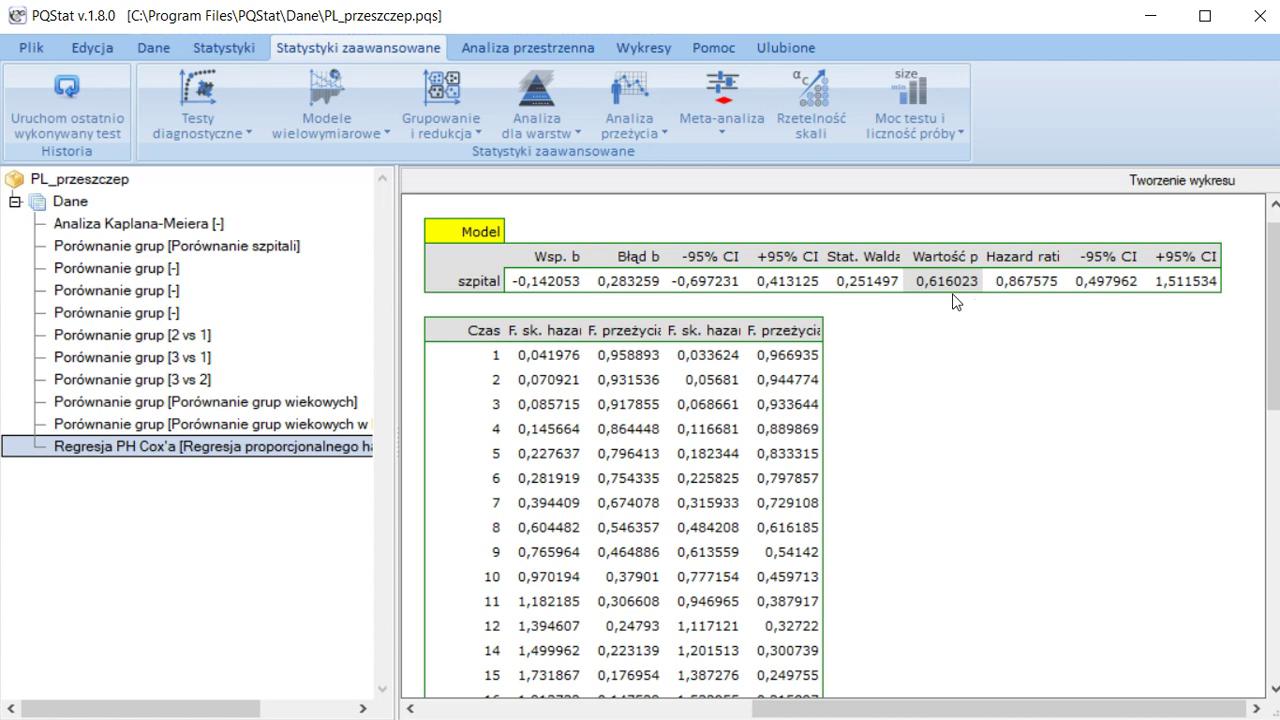
left_click_drag(943, 703, 850, 708)
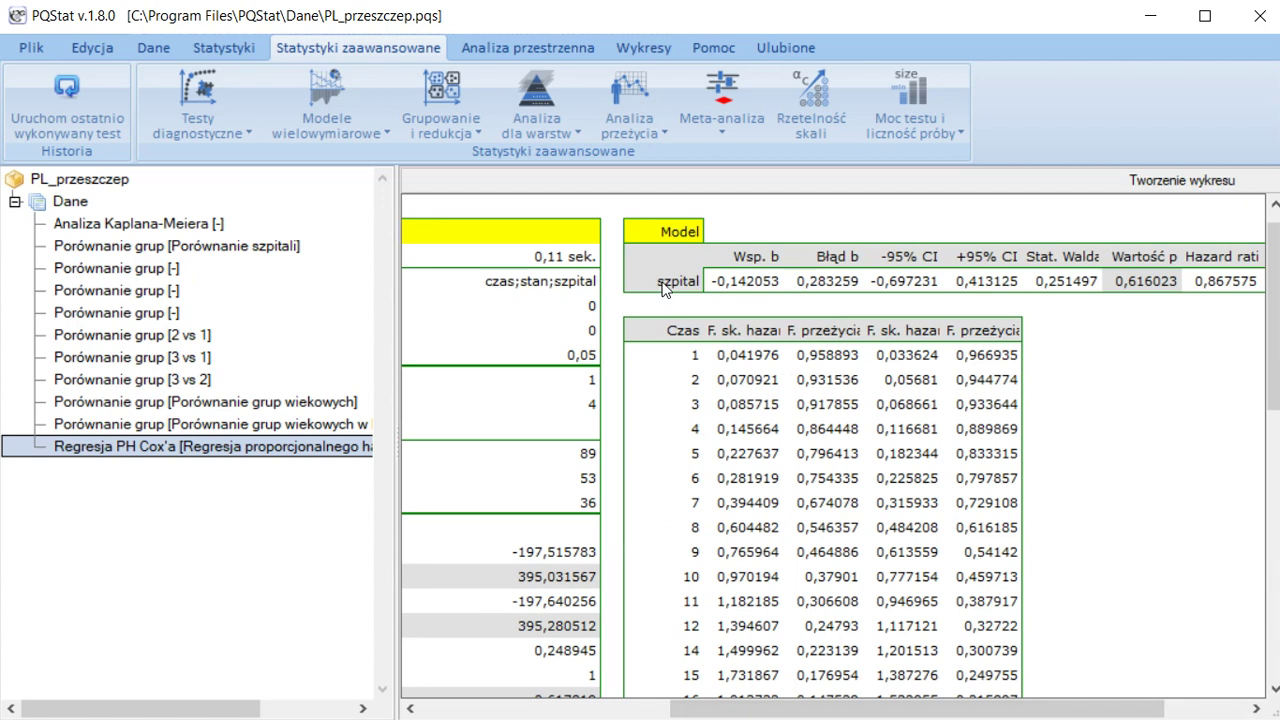
left_click_drag(841, 712, 676, 712)
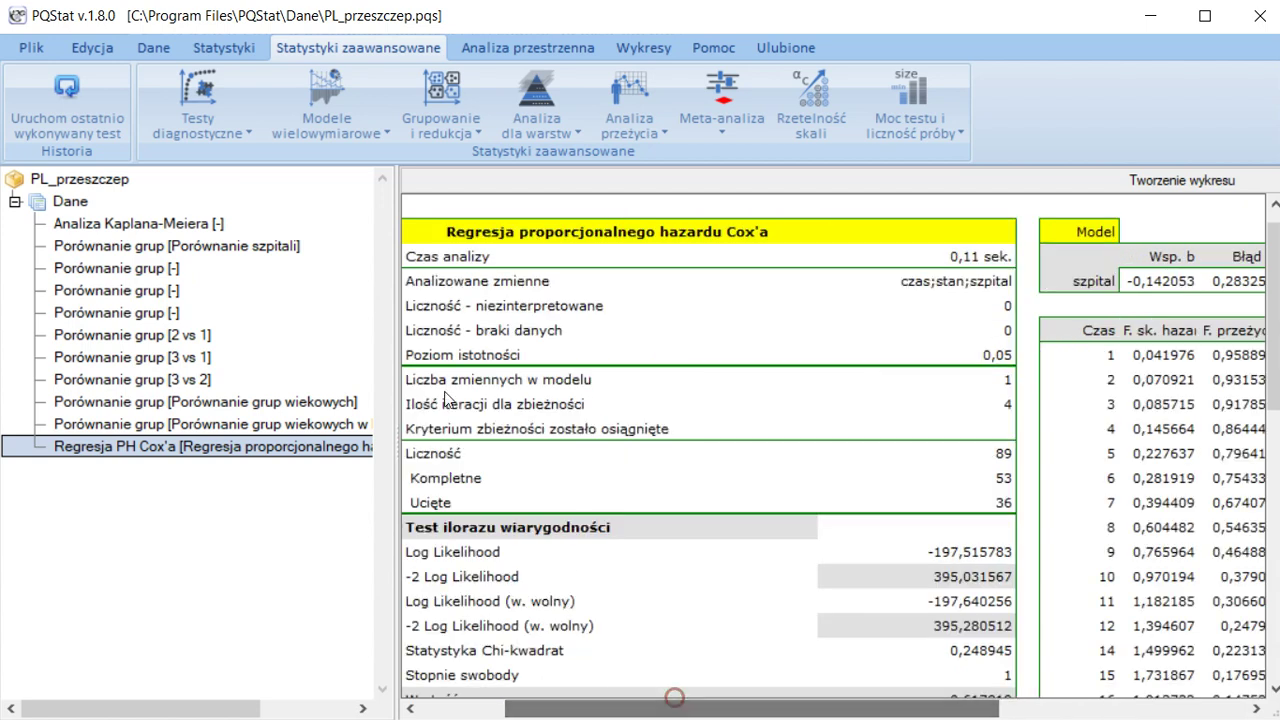
- Compare the survival function chart in the hospital comparison report with the one in the Cox regression report
left_click(225, 250)
scroll(965, 565, "down", 4)
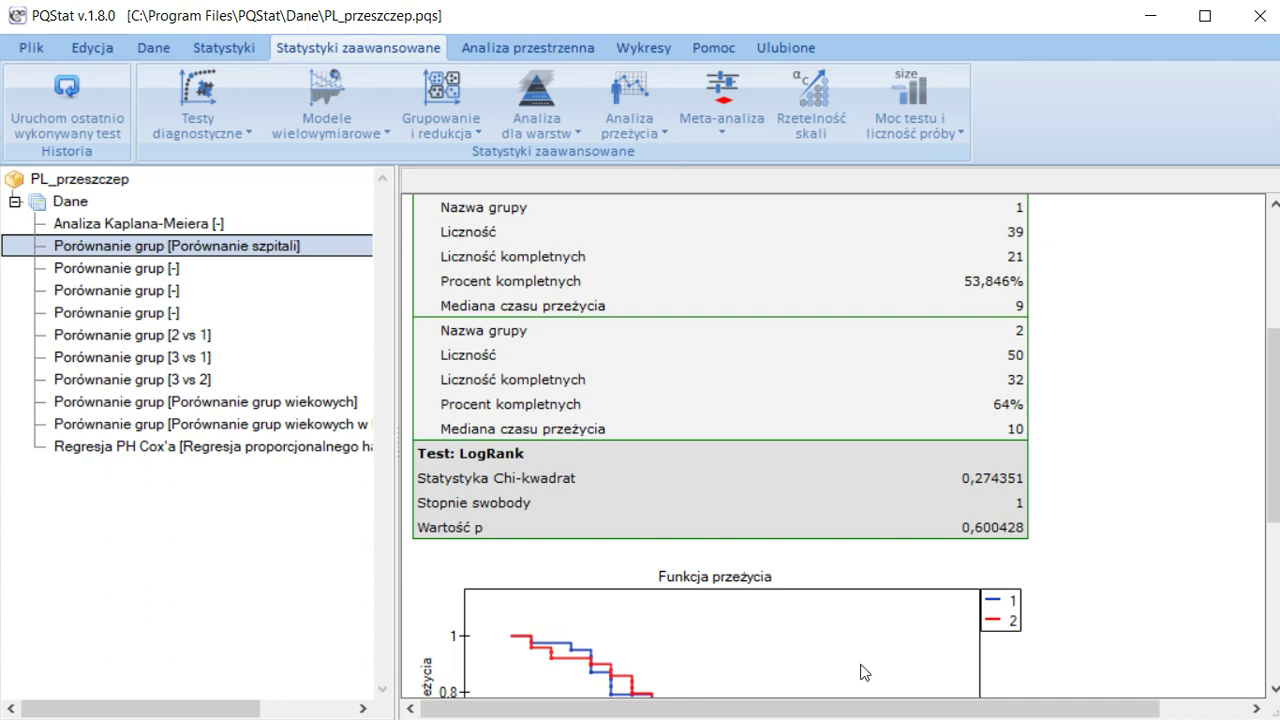
left_click_drag(1272, 390, 1272, 524)
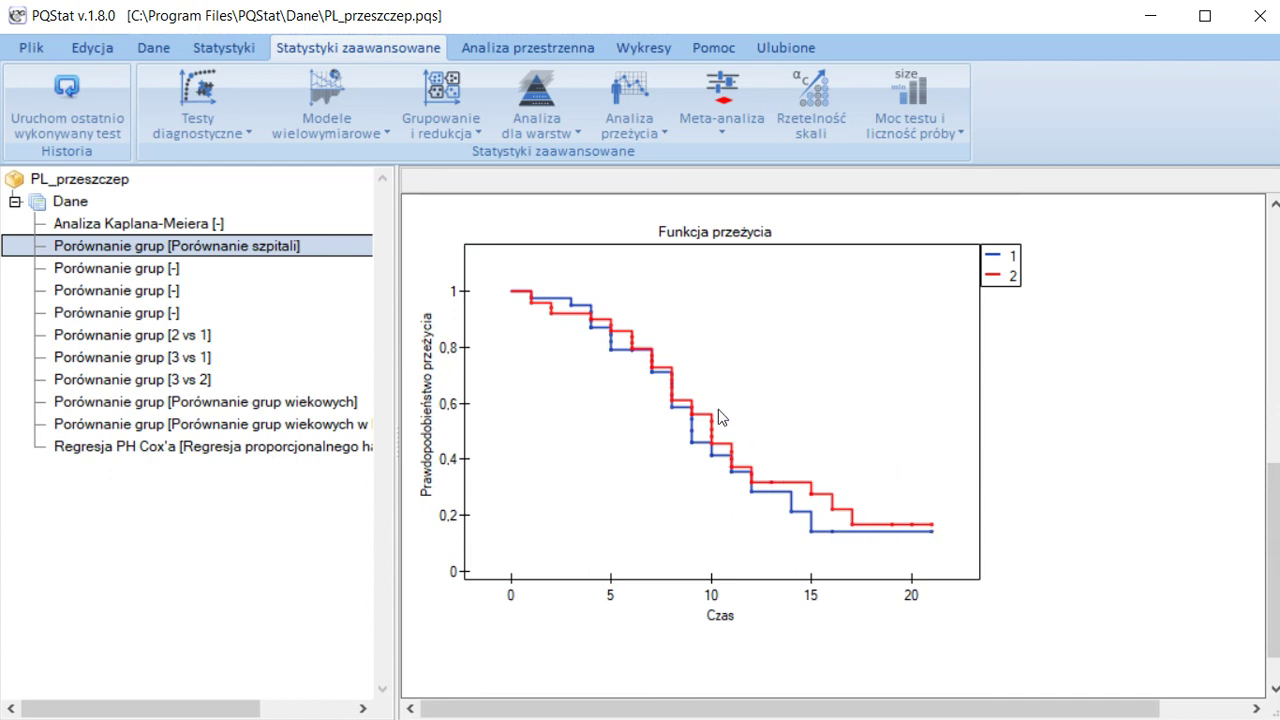
left_click(179, 447)
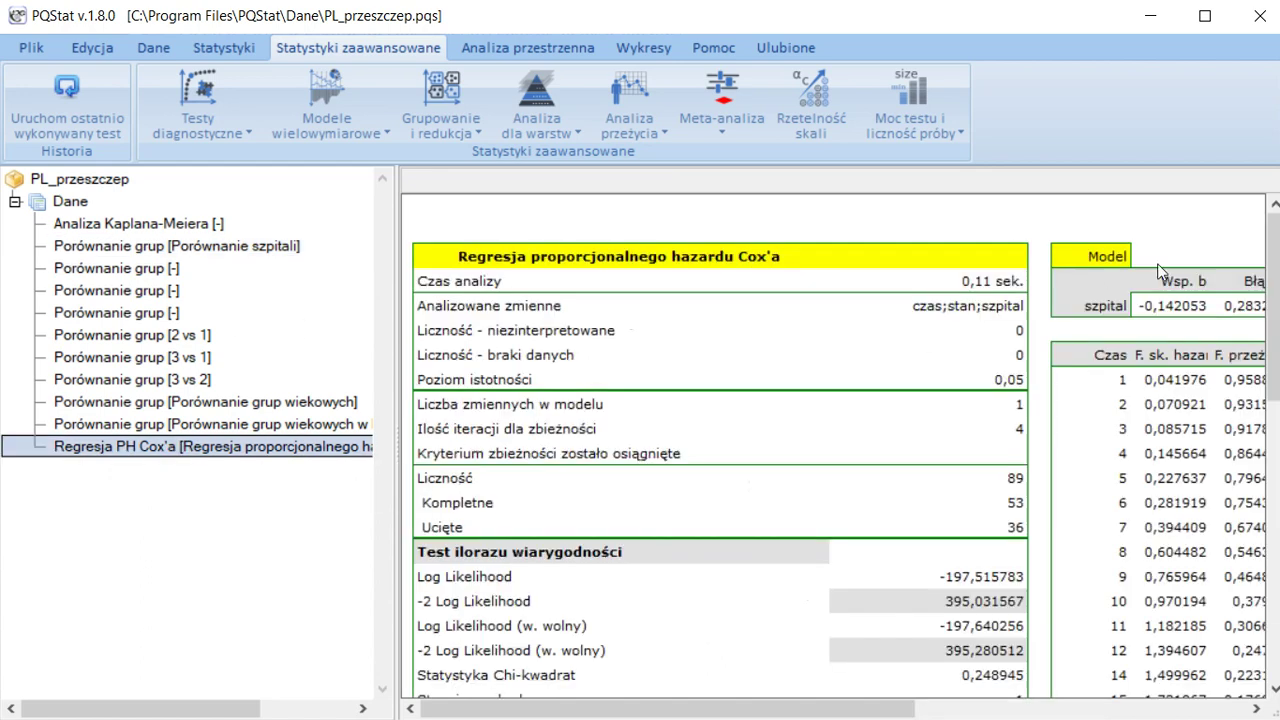
left_click_drag(1276, 265, 1277, 520)
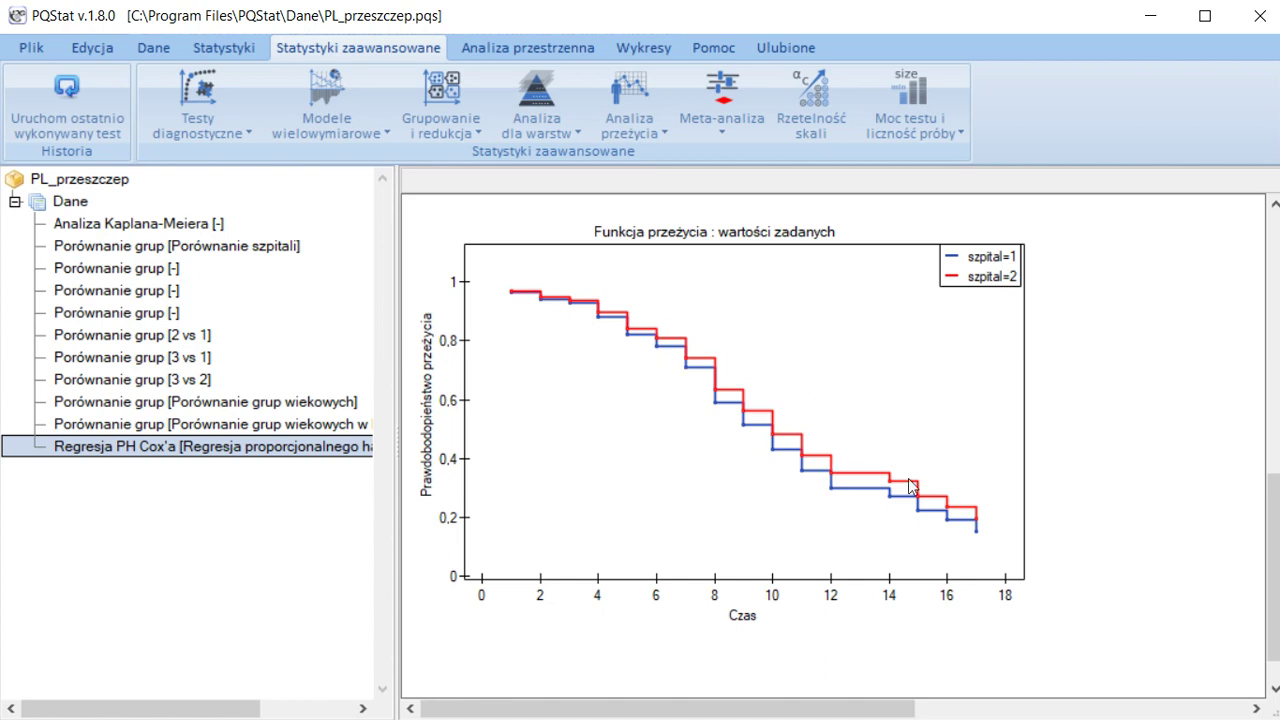
- Compare the hazard ratio and its 95% confidence interval between the hospital LogRank report and the Cox model table
left_click(226, 246)
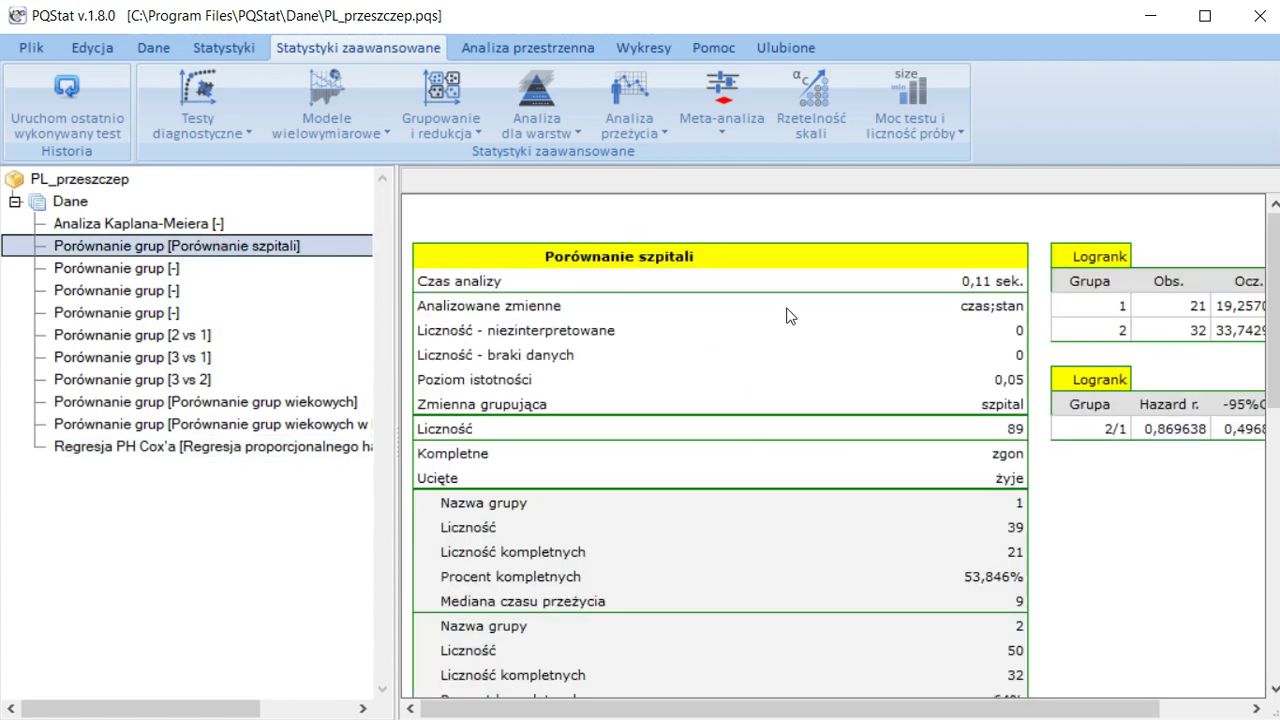
left_click_drag(666, 708, 825, 705)
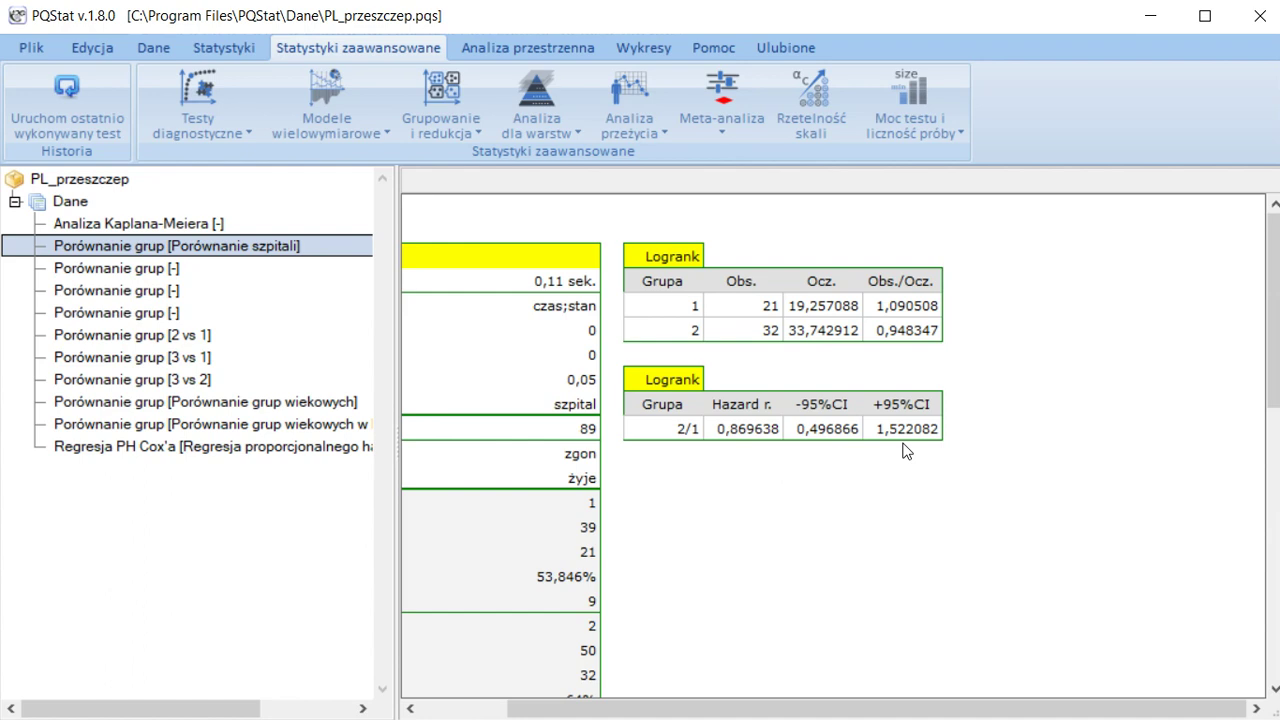
left_click(240, 446)
left_click_drag(592, 708, 834, 712)
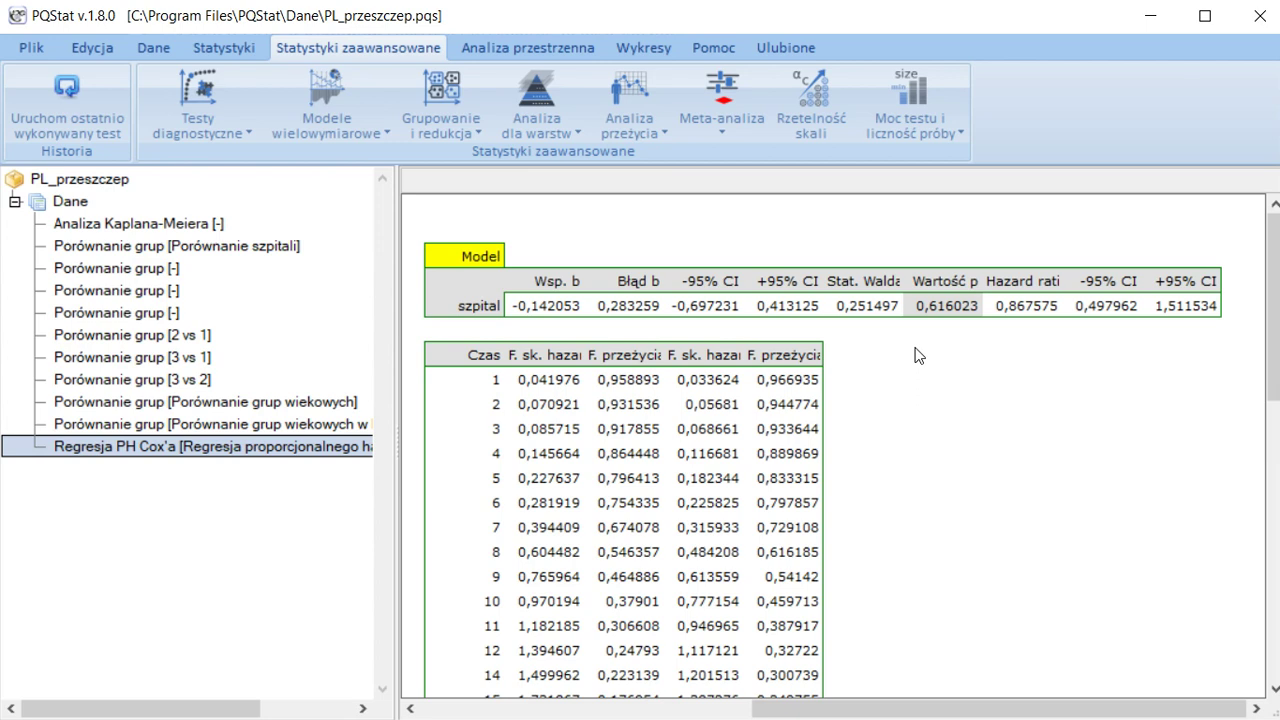
left_click_drag(829, 710, 605, 684)
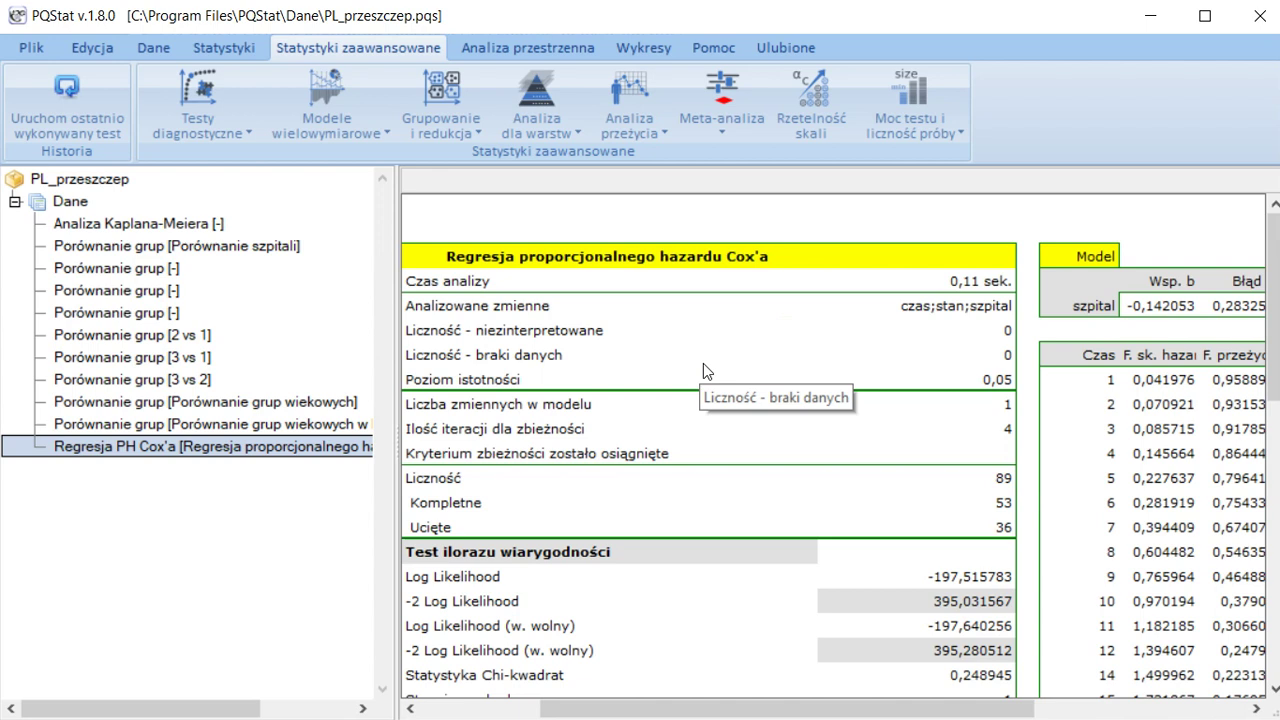
- Review the age group comparison report (Porównanie grup wiekowych), covering its survival chart, LogRank test and trend test
left_click(267, 401)
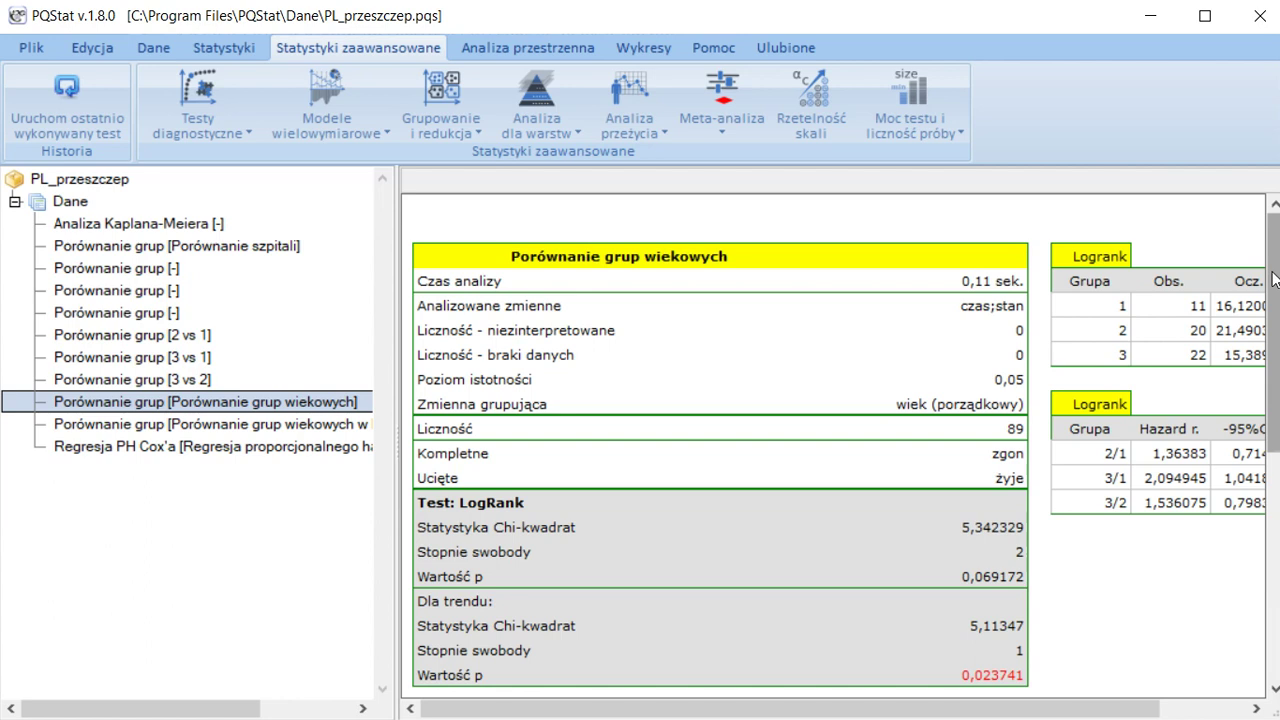
left_click_drag(1276, 282, 1277, 520)
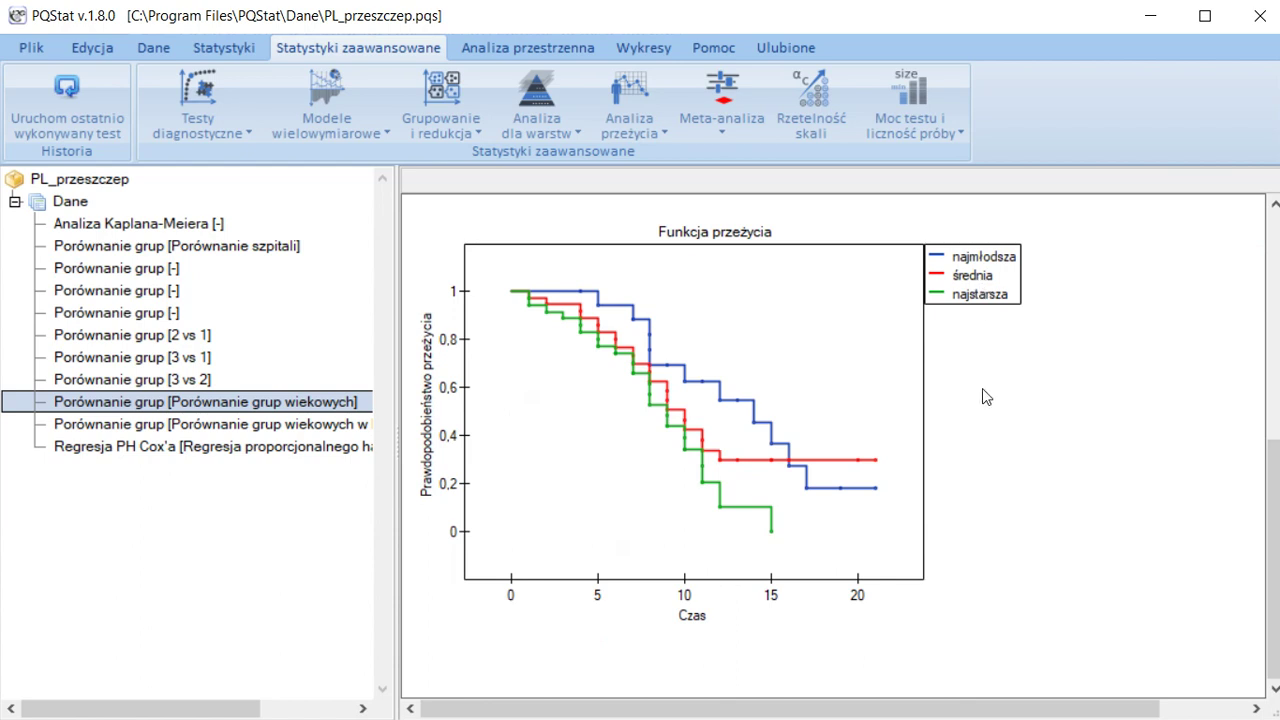
scroll(987, 395, "up", 5)
scroll(987, 395, "up", 1)
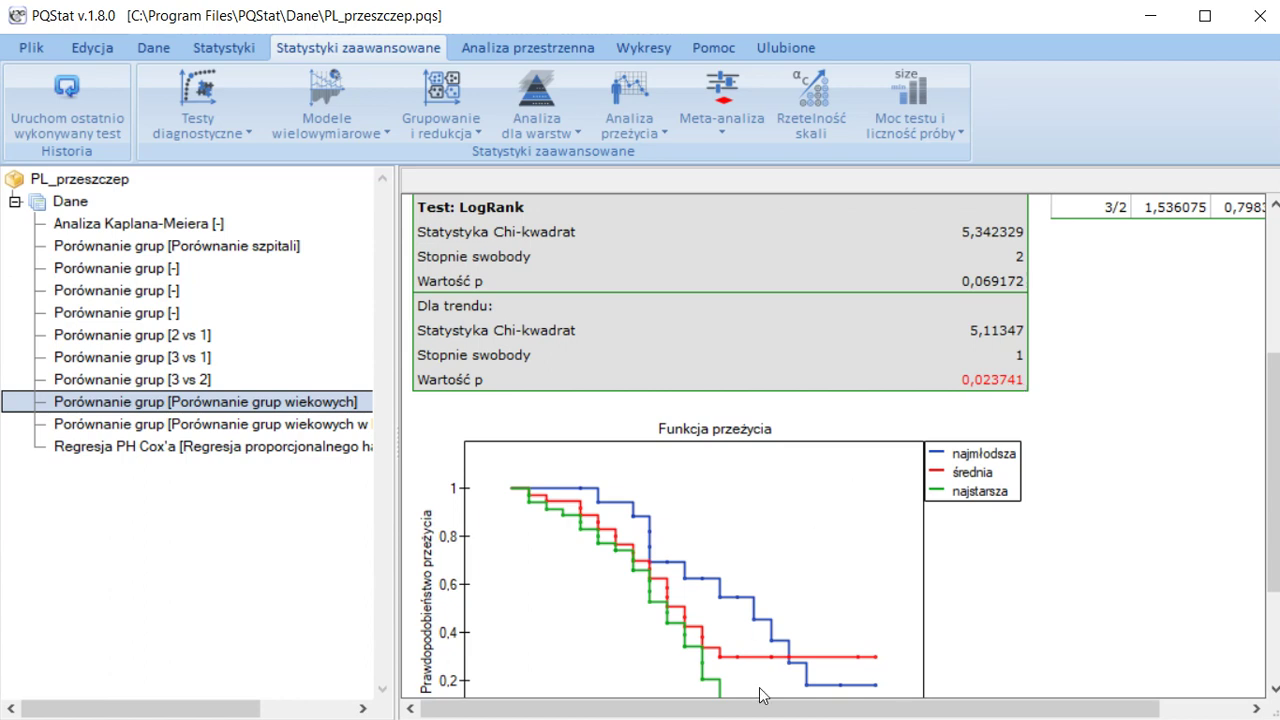
- Reopen the Cox regression with 5-wiek (porządkowy) as the only explanatory variable and bring up its chart settings
left_click(66, 86)
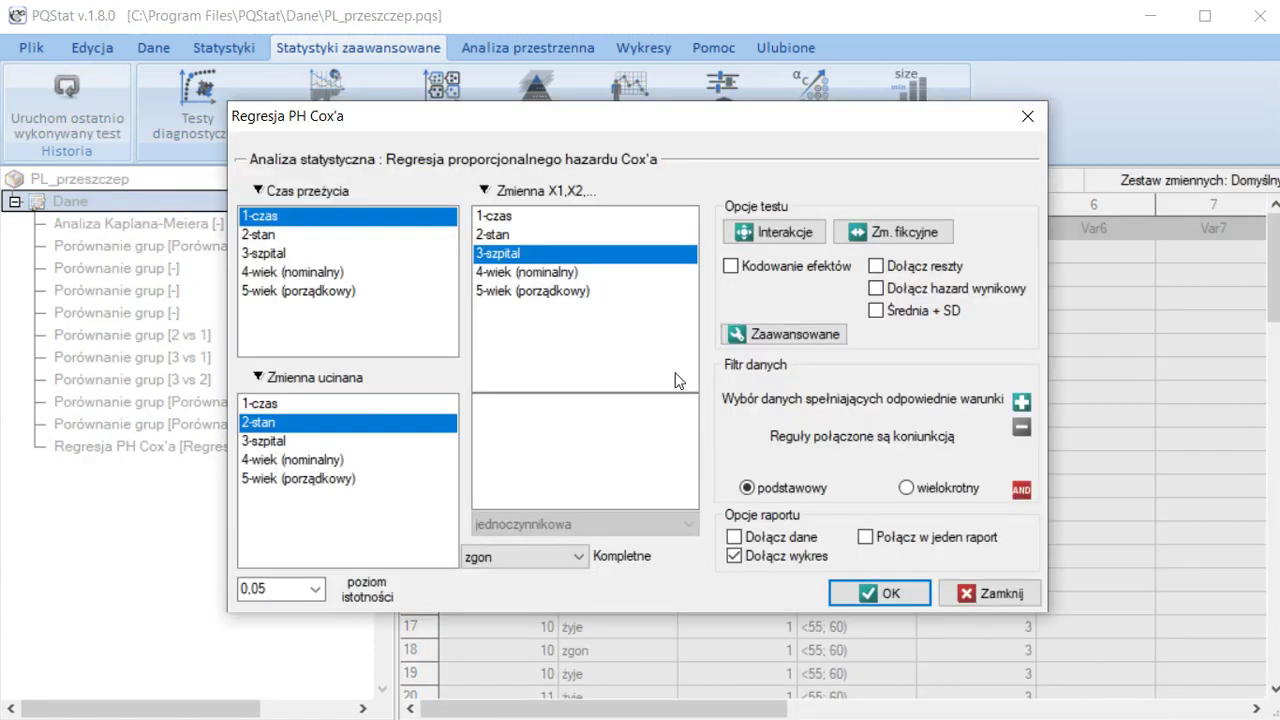
left_click(536, 295)
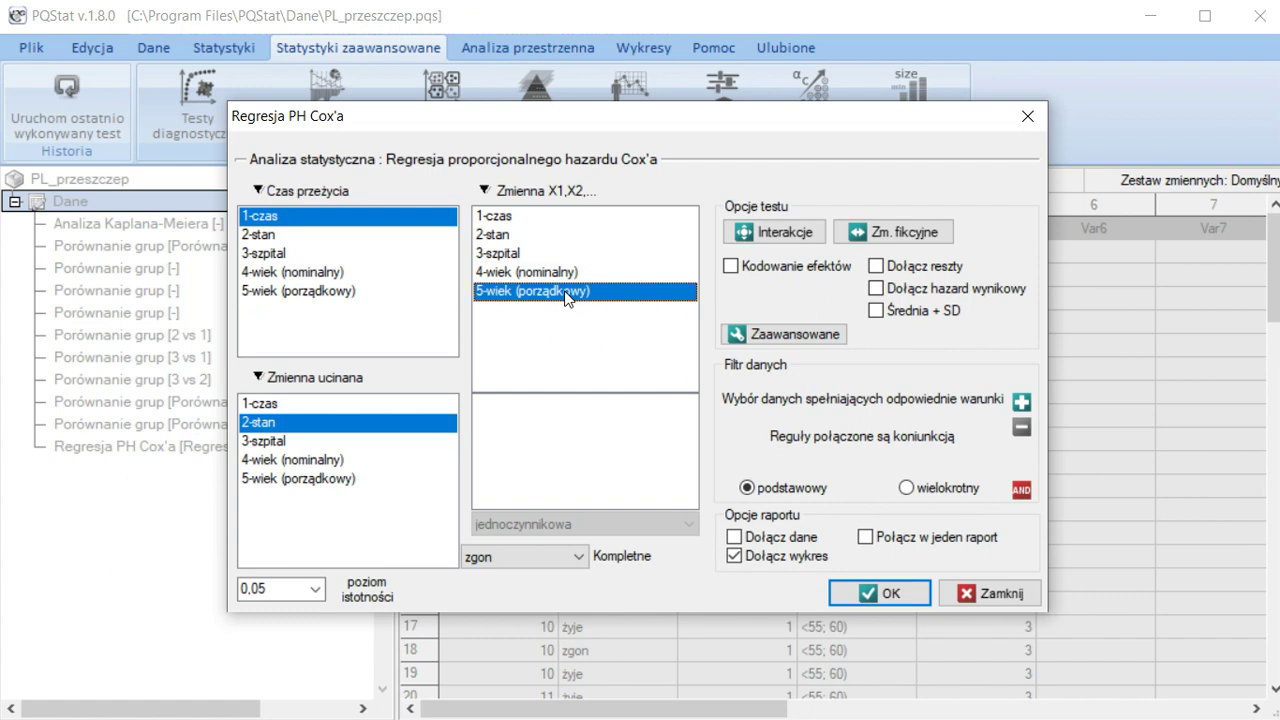
left_click(788, 552)
left_click(788, 552)
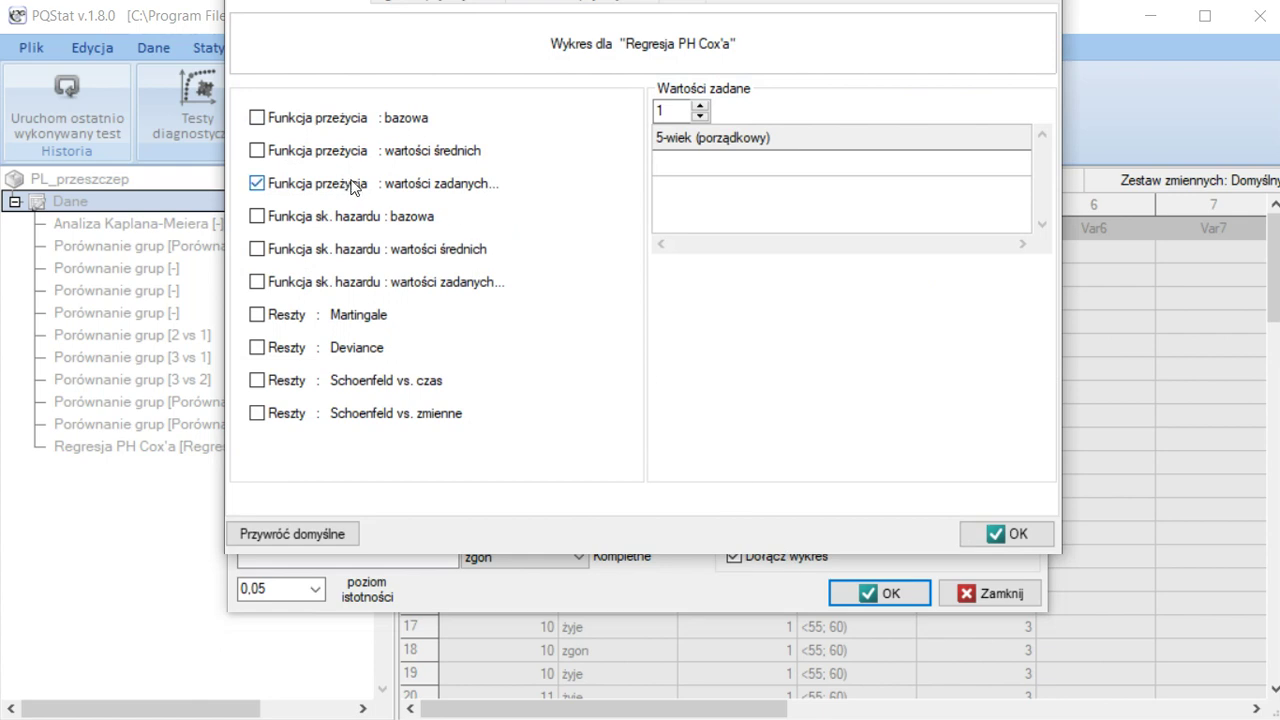
- Specify three given values, 1, 2 and 3, of 5-wiek (porządkowy) for the survival function chart and run the Cox regression
left_click(701, 106)
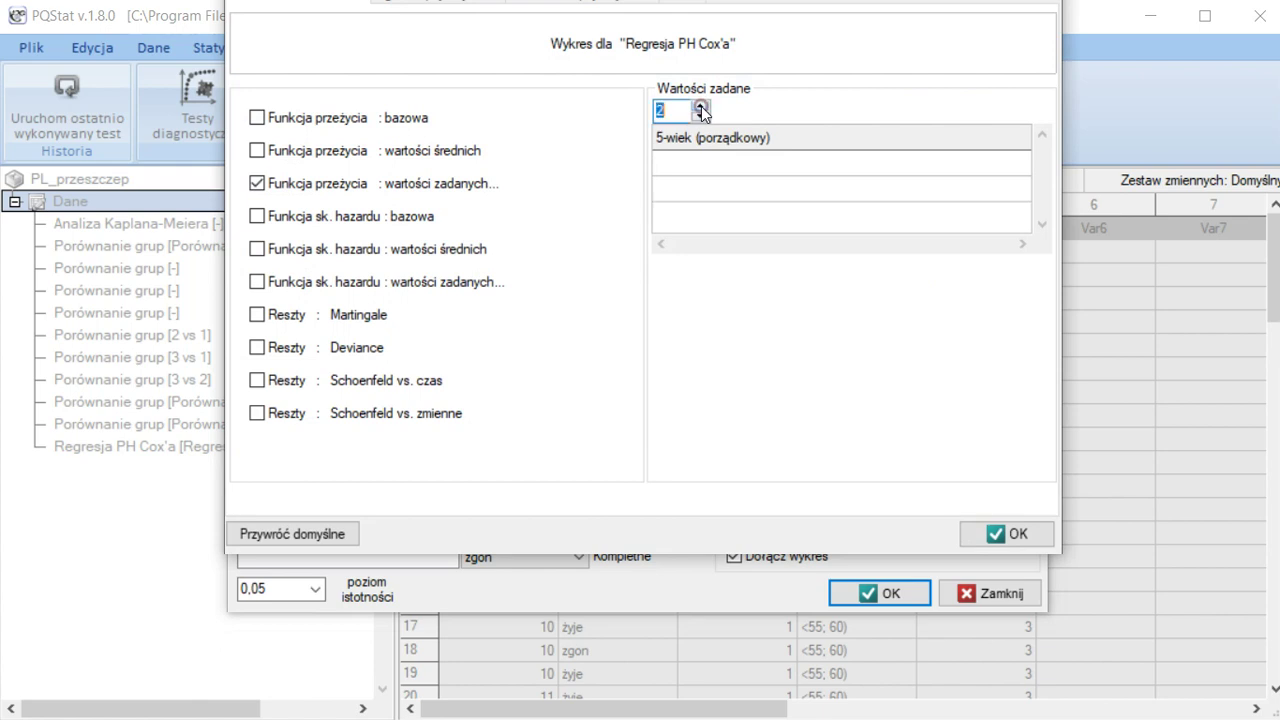
left_click(701, 106)
left_click(691, 162)
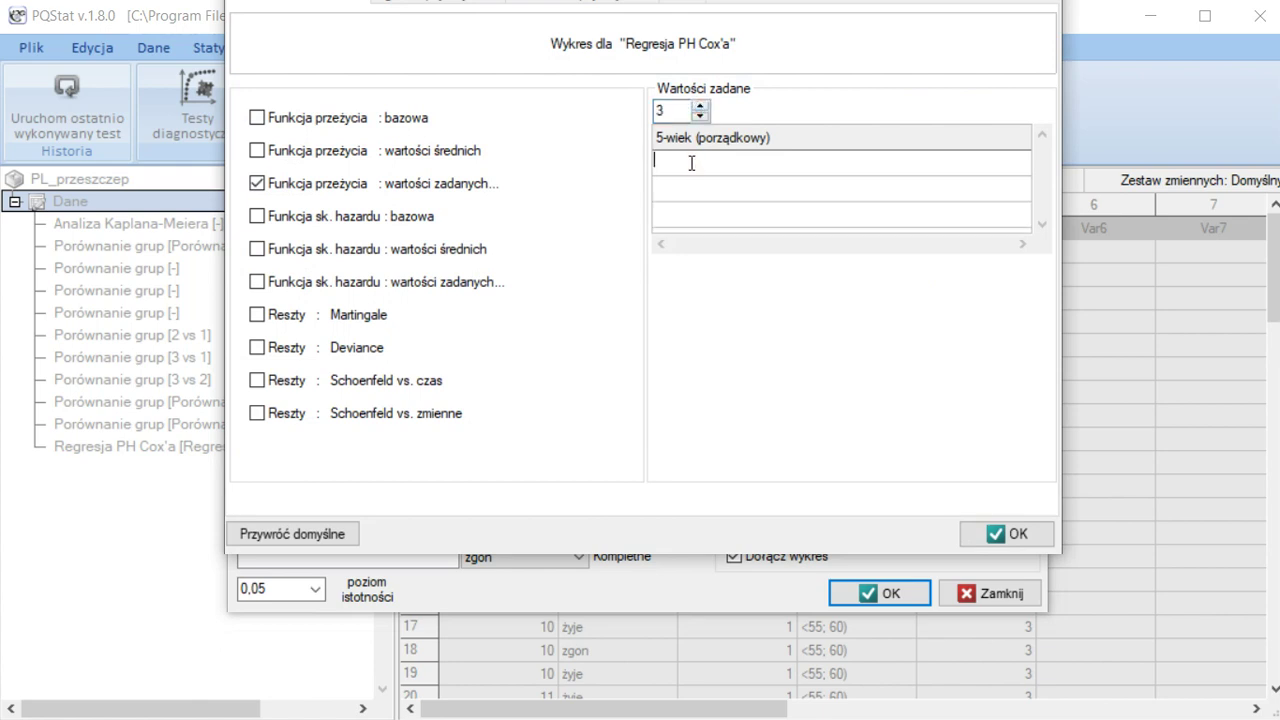
type("1")
left_click(689, 189)
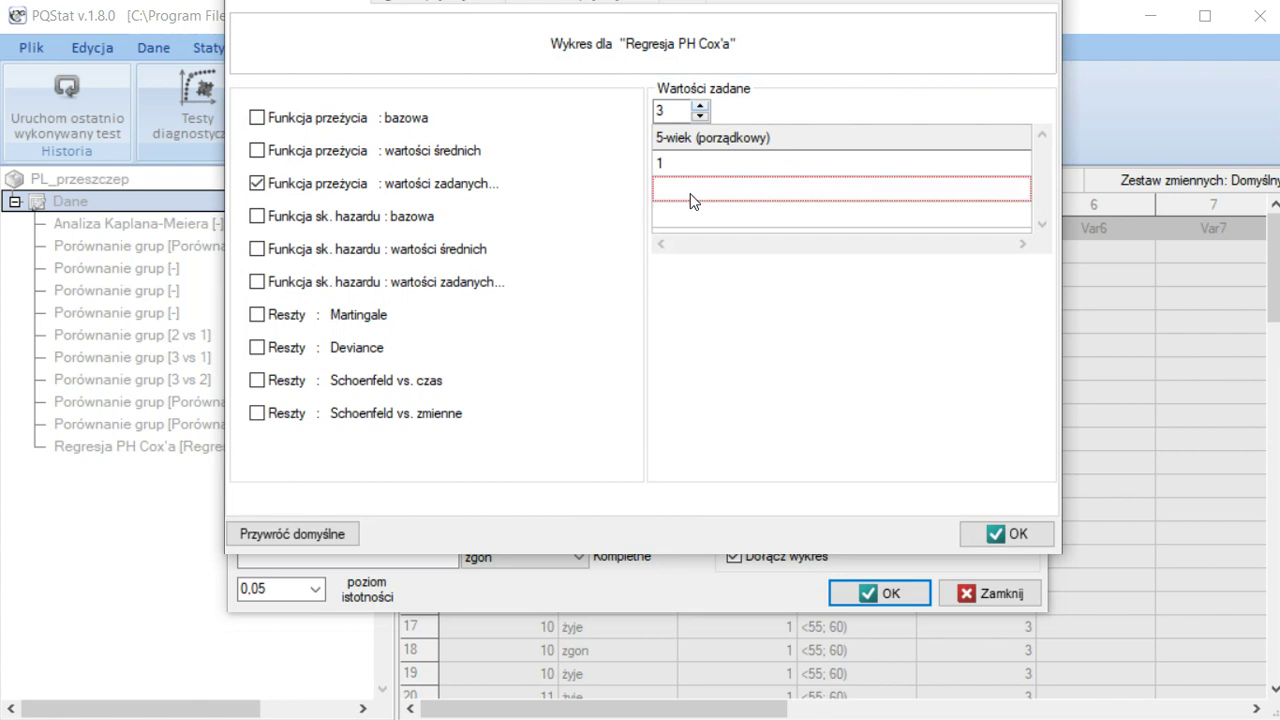
type("2")
left_click(690, 214)
type("3")
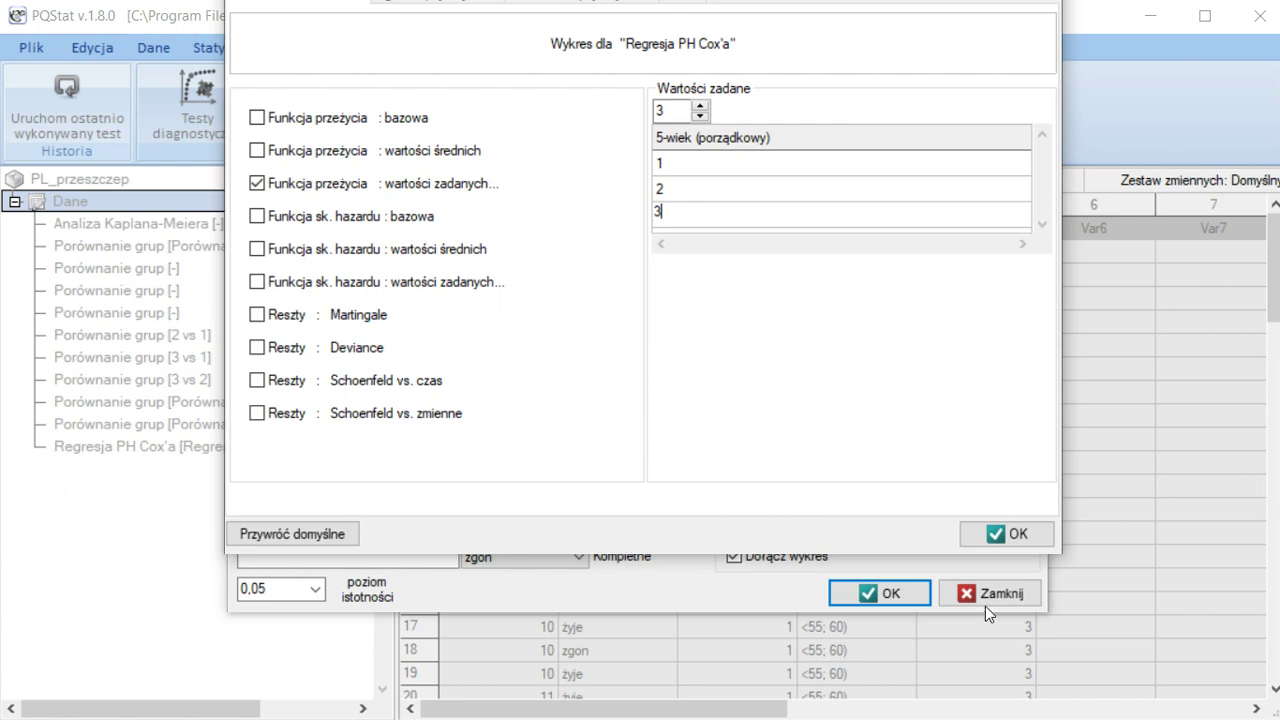
left_click(1016, 531)
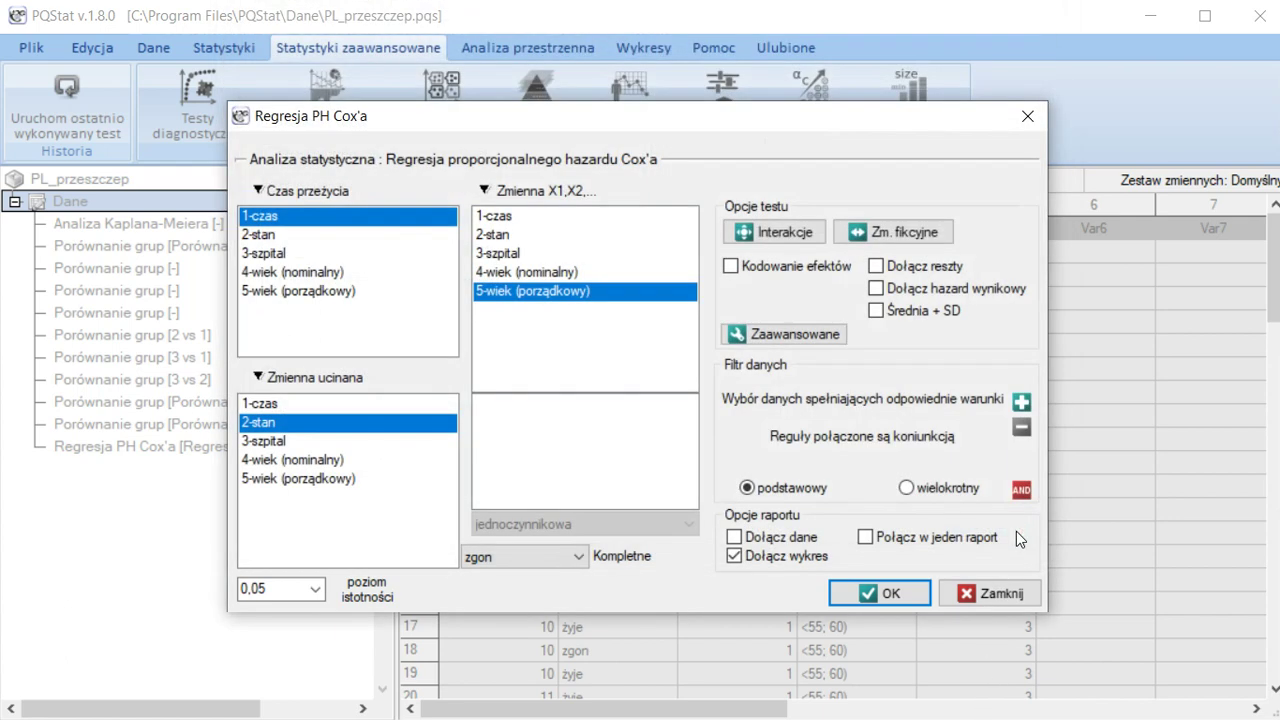
left_click(893, 597)
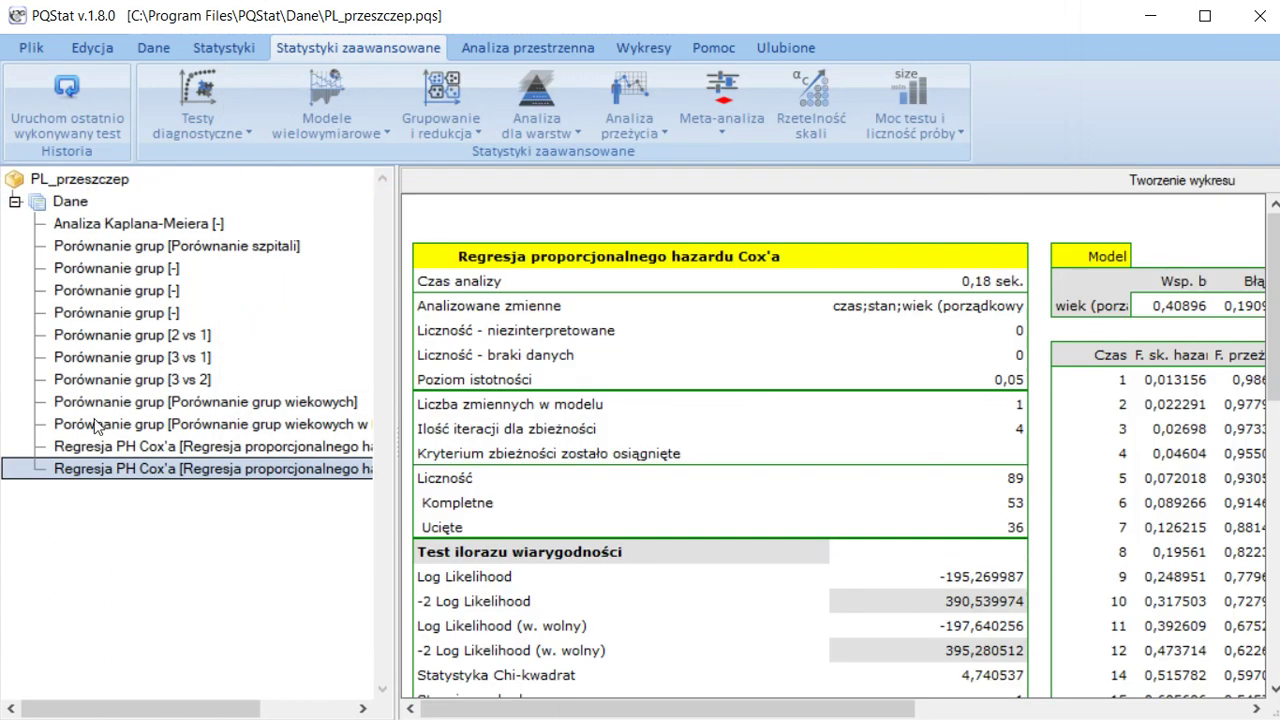
- Examine the likelihood ratio test, the model p-value and the survival function chart in the new age-group Cox regression report
scroll(527, 560, "down", 1)
scroll(527, 560, "down", 3)
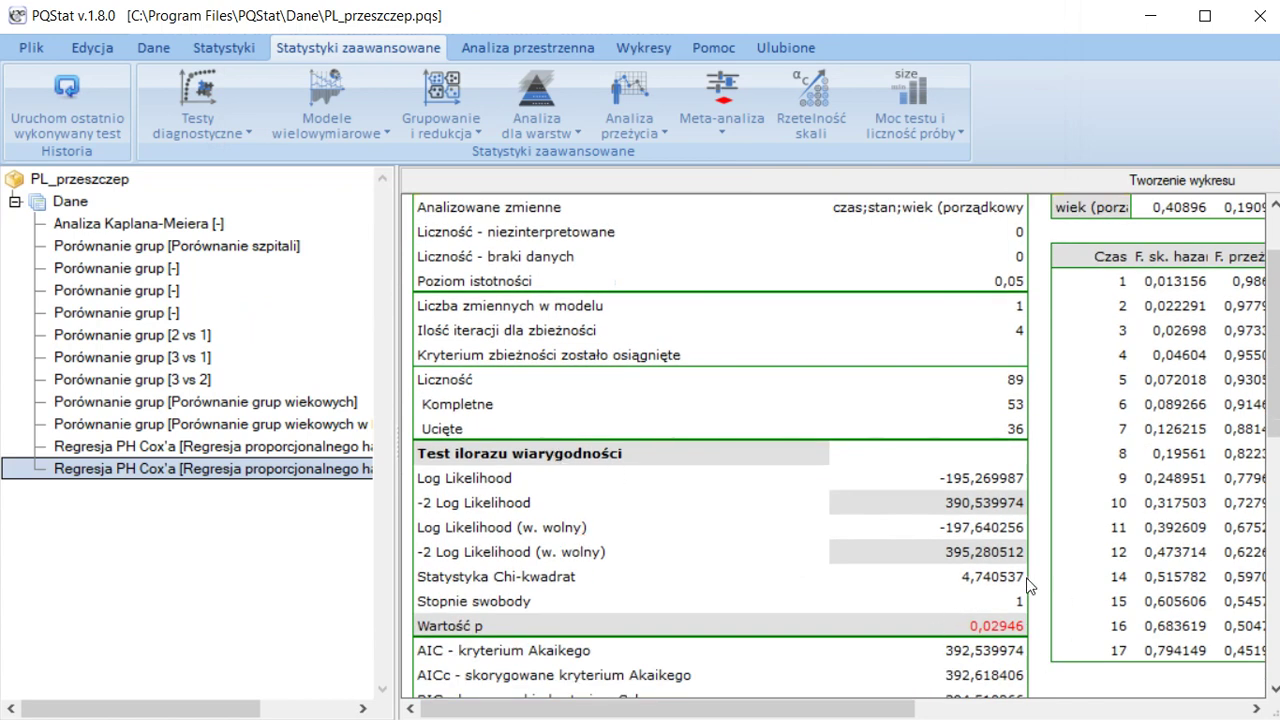
left_click_drag(934, 712, 1182, 712)
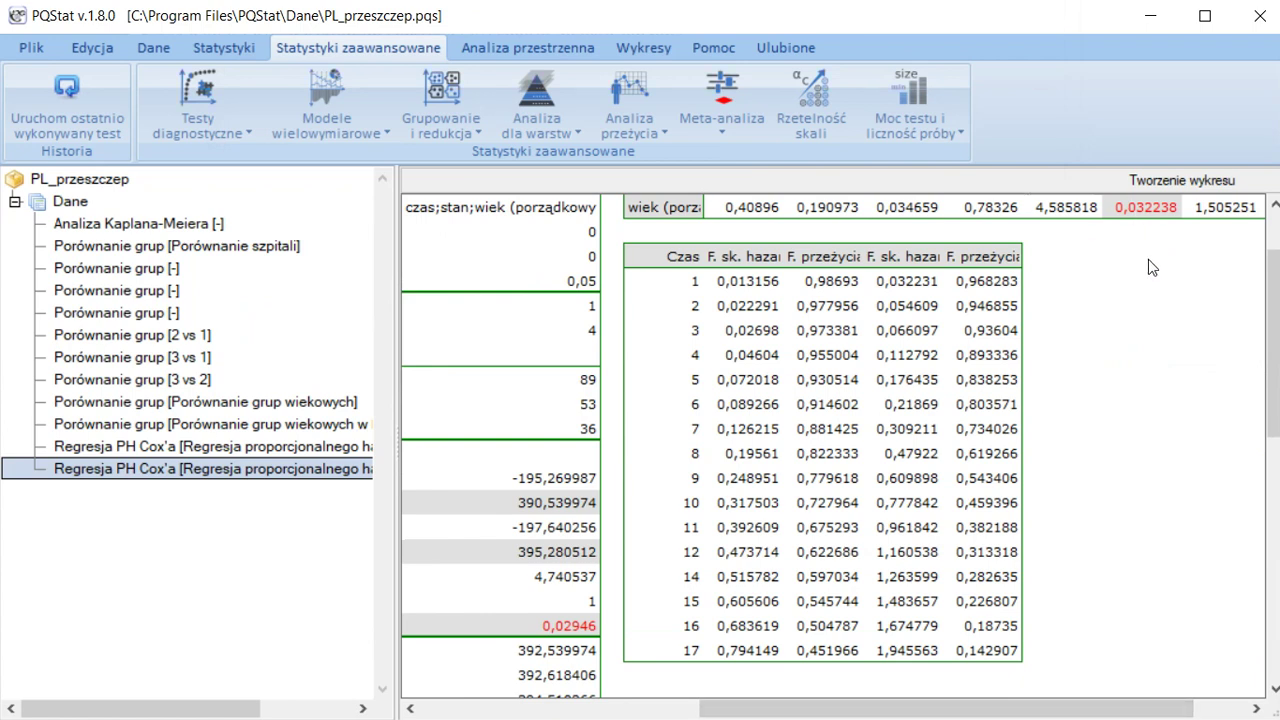
scroll(1146, 259, "up", 1)
left_click_drag(778, 710, 572, 710)
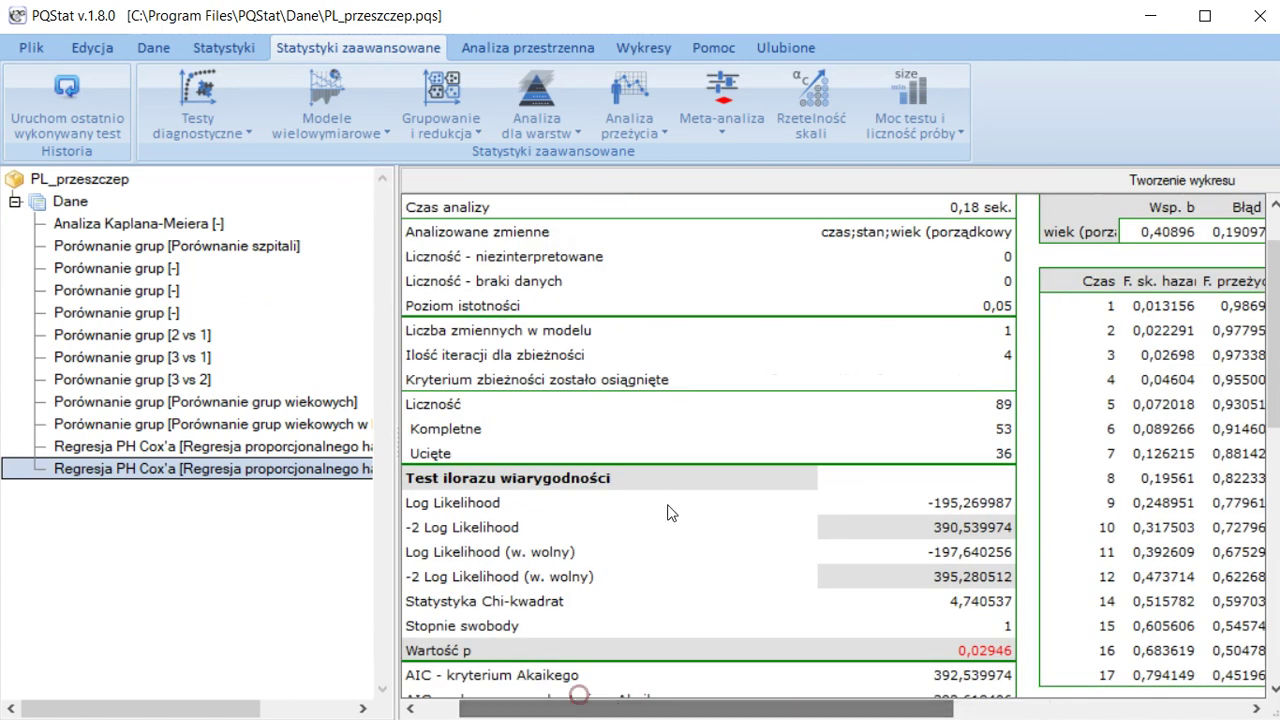
scroll(671, 509, "down", 20)
scroll(671, 510, "down", 3)
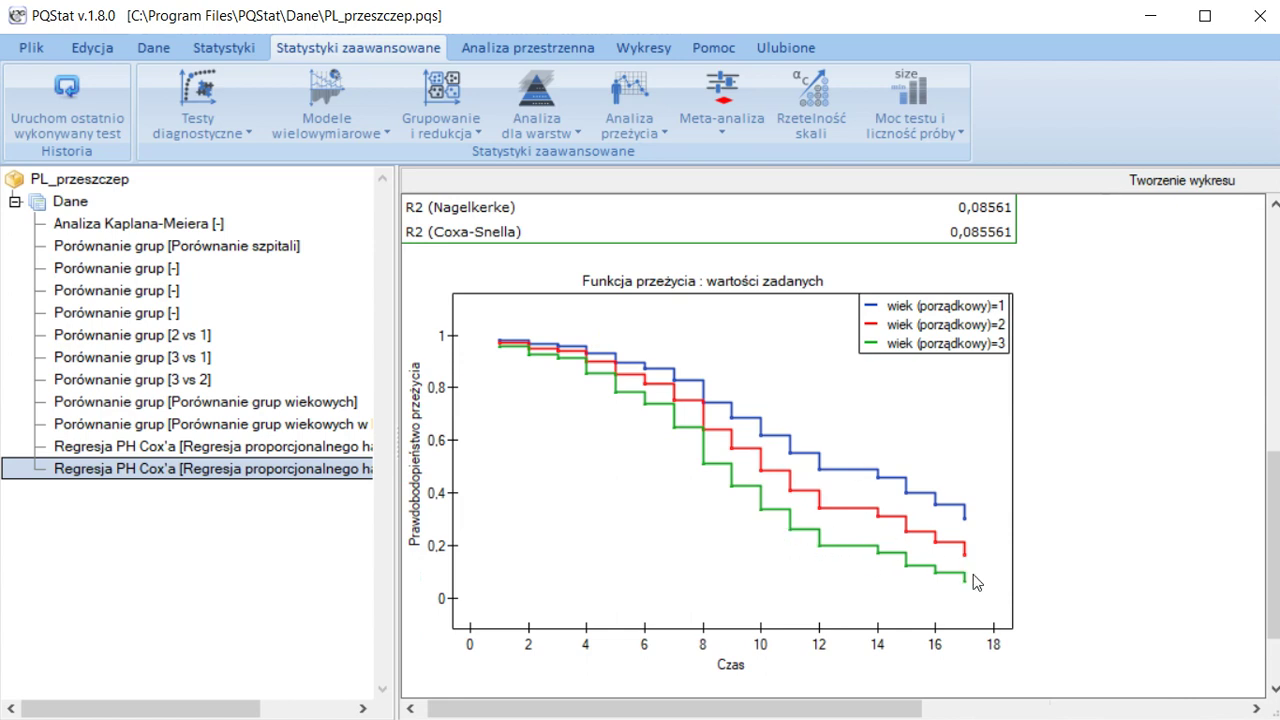
- Check the hazard ratio and its 95% confidence interval for wiek (porządkowy) in the Cox model table
left_click_drag(742, 711, 851, 711)
left_click(1261, 512)
left_click(1271, 235)
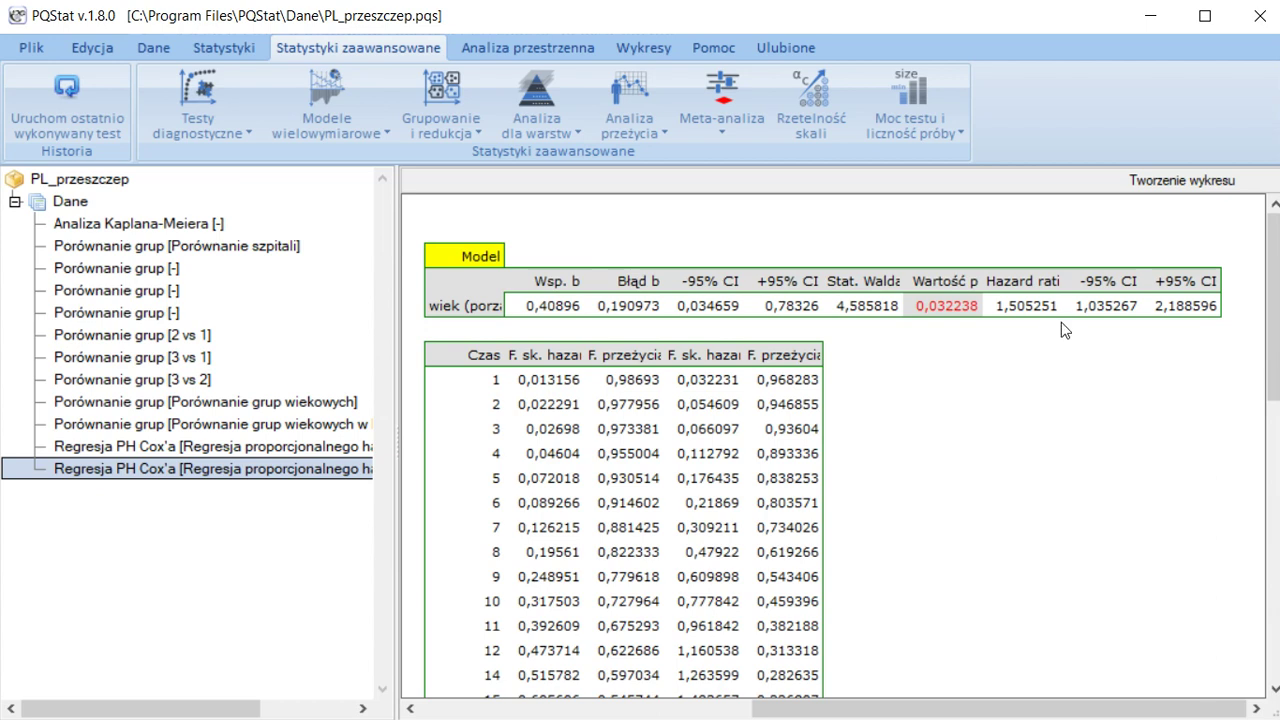
left_click_drag(990, 716, 738, 690)
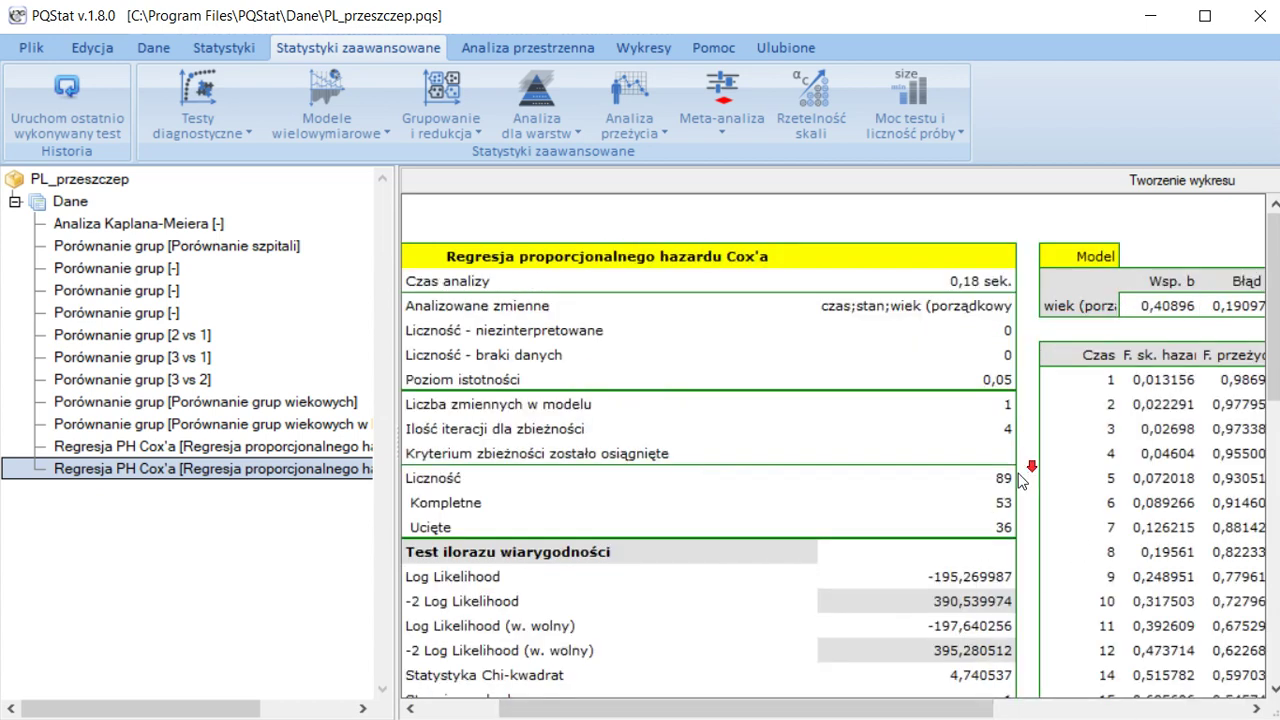
scroll(1022, 478, "down", 10)
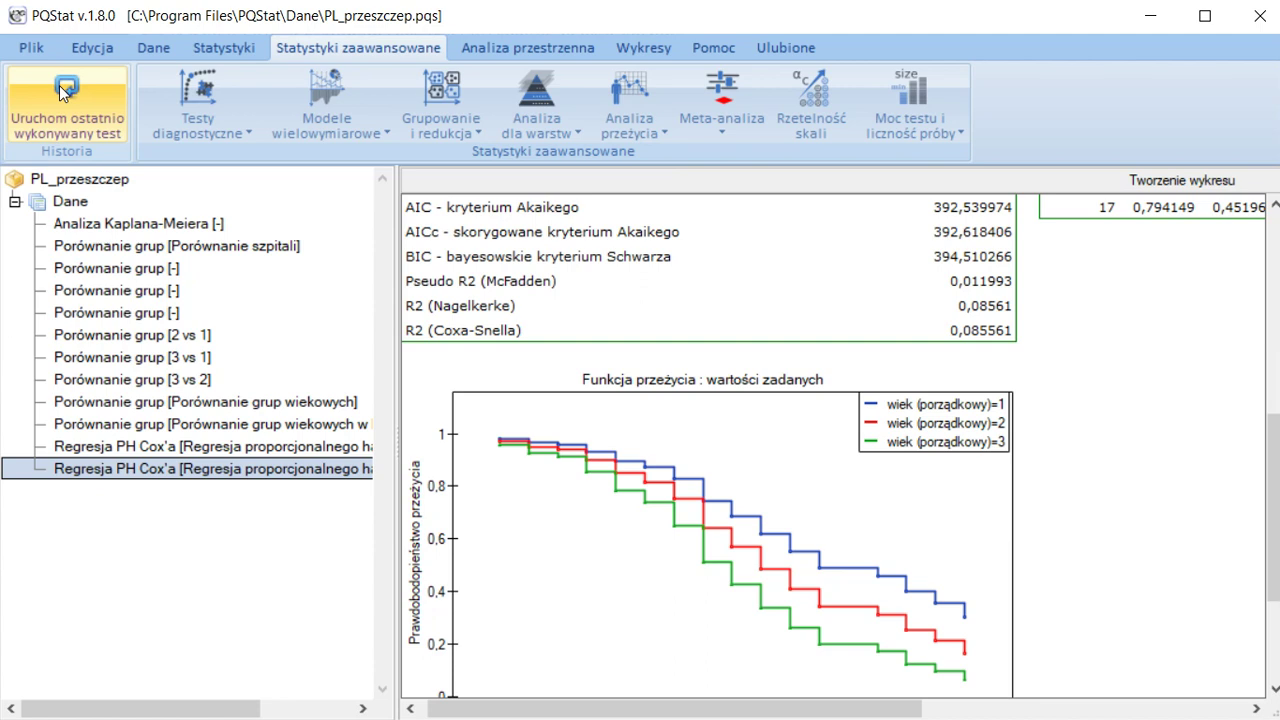
- Review the overall age group comparison report, then compare the LogRank results of the pairwise reports 2 vs 1, 3 vs 1 and 3 vs 2
left_click(152, 402)
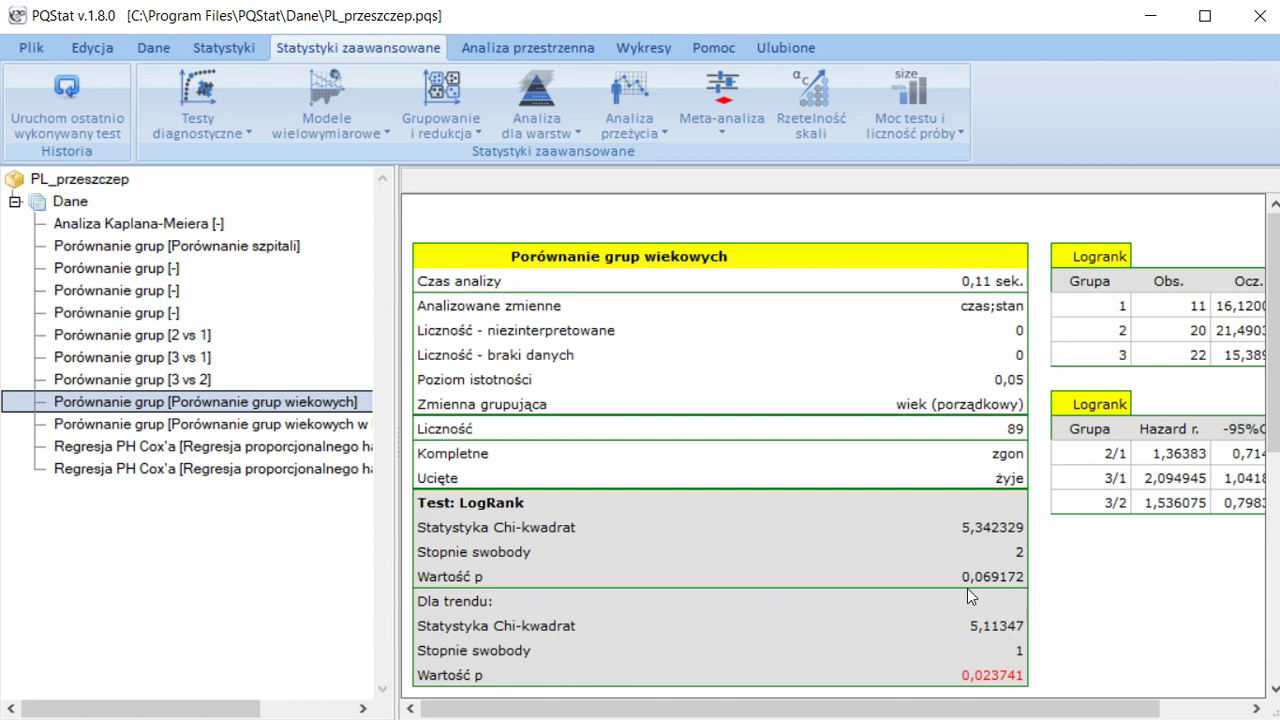
scroll(905, 625, "down", 4)
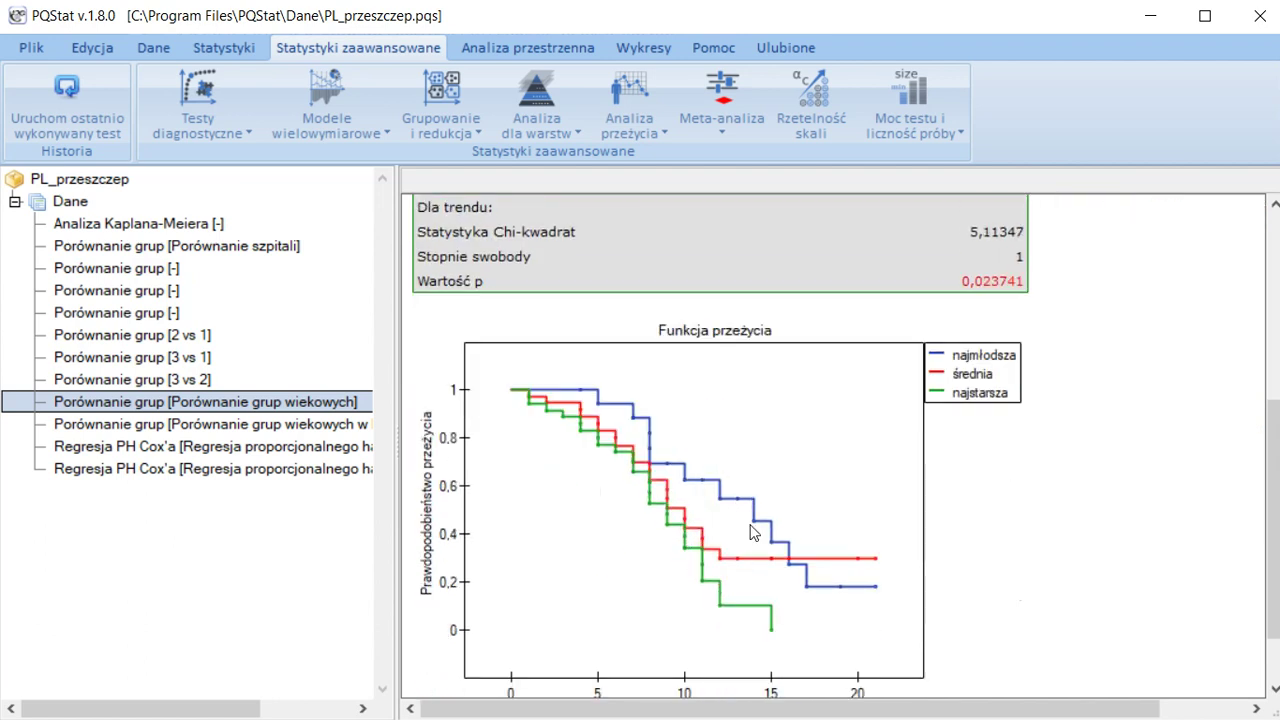
left_click(157, 336)
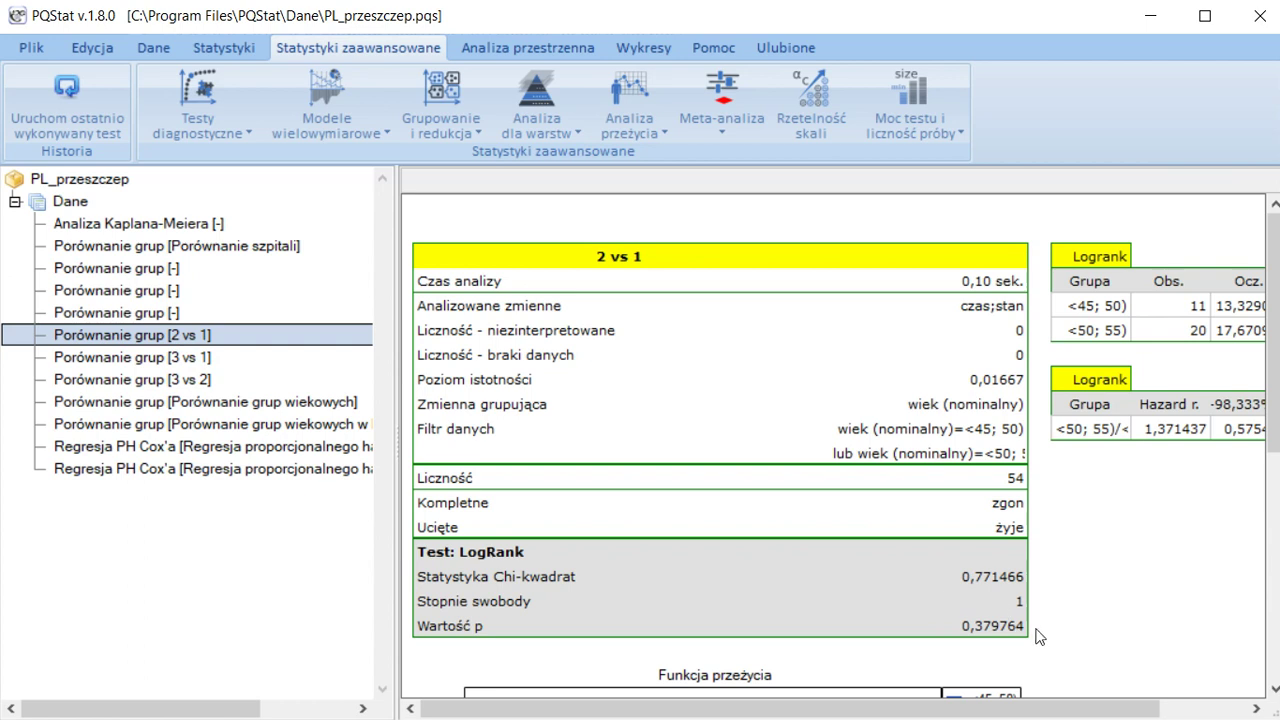
left_click(188, 357)
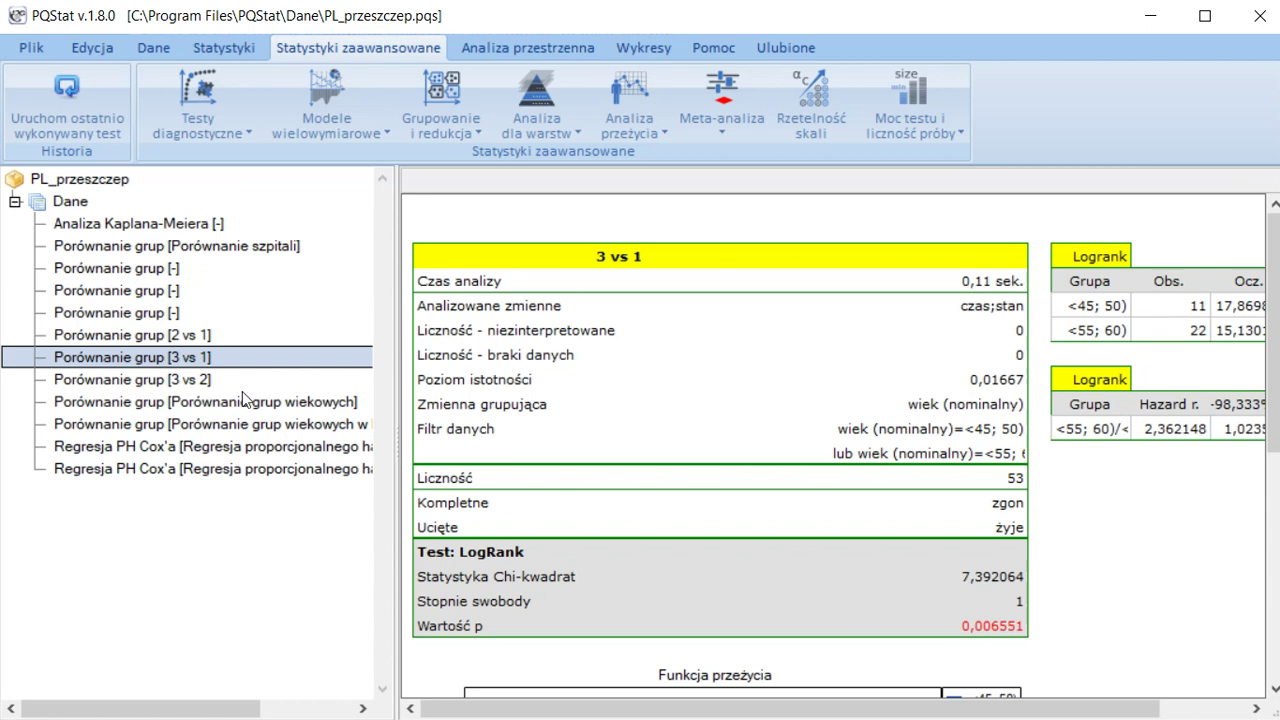
left_click(200, 378)
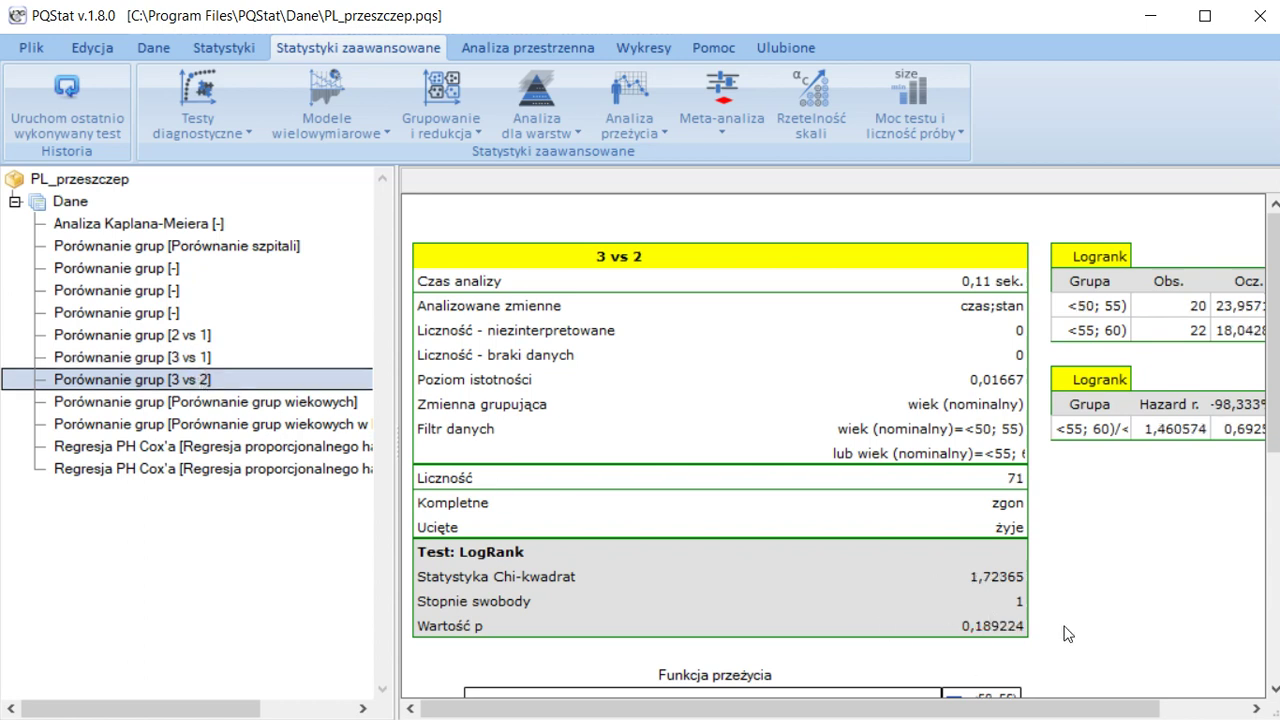
left_click(200, 358)
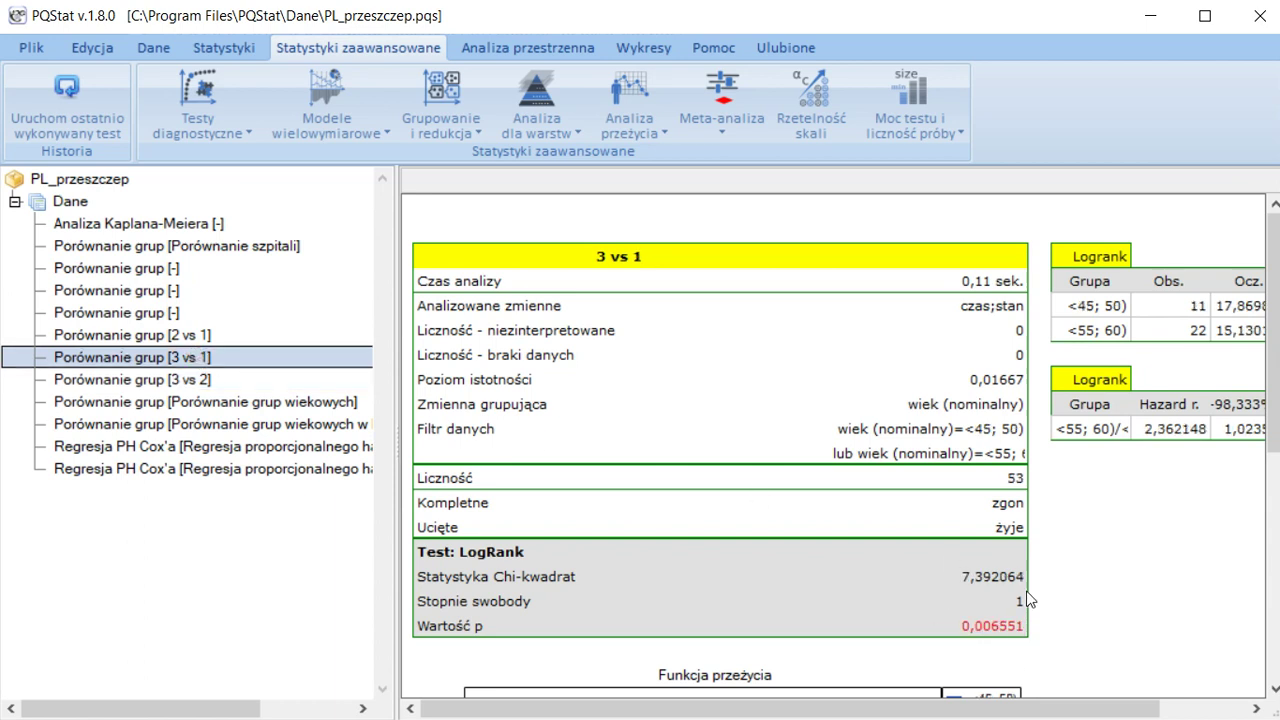
scroll(1030, 598, "down", 5)
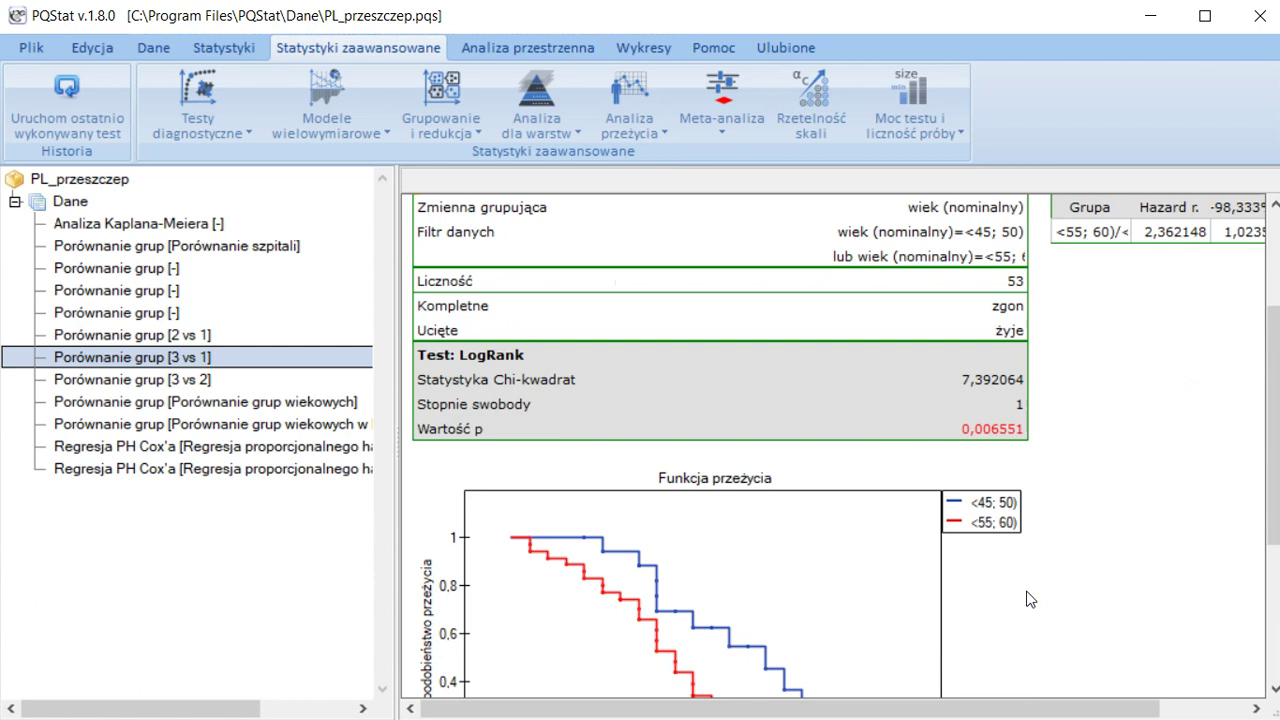
scroll(1030, 598, "up", 5)
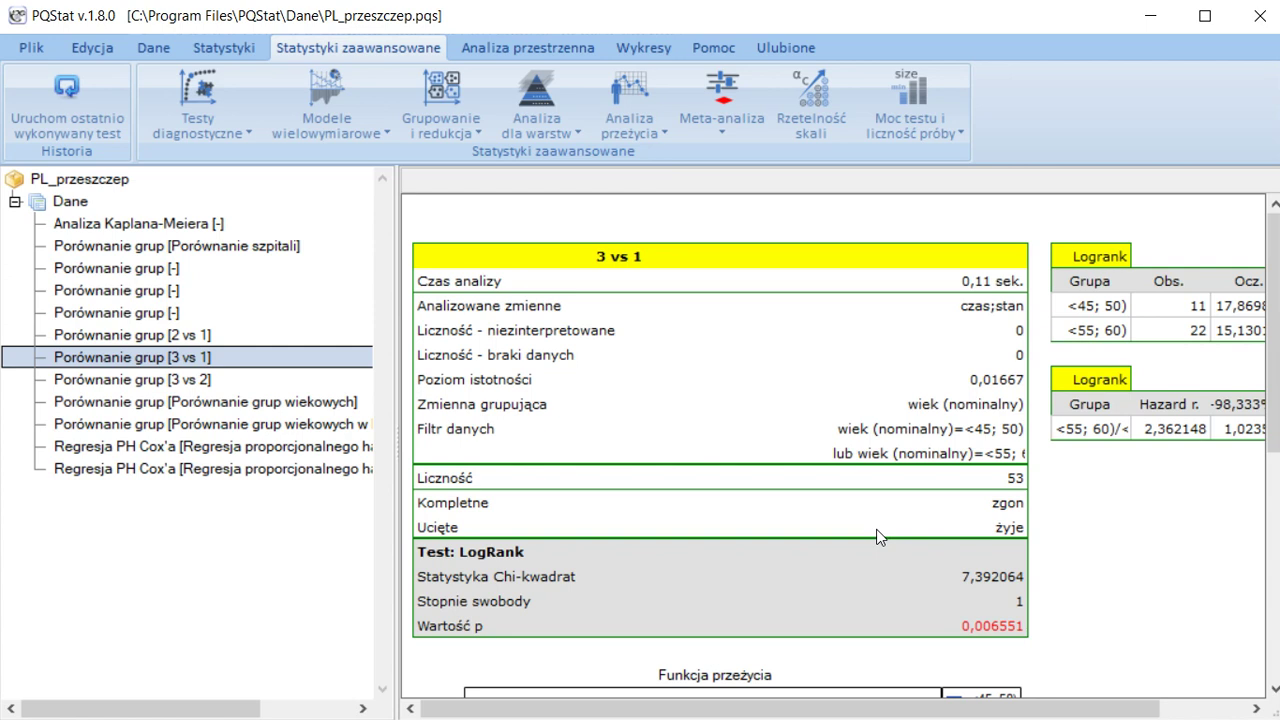
- Reopen the Cox regression and dummy-code 5-wiek (porządkowy) with category 1 as the reference
left_click(107, 101)
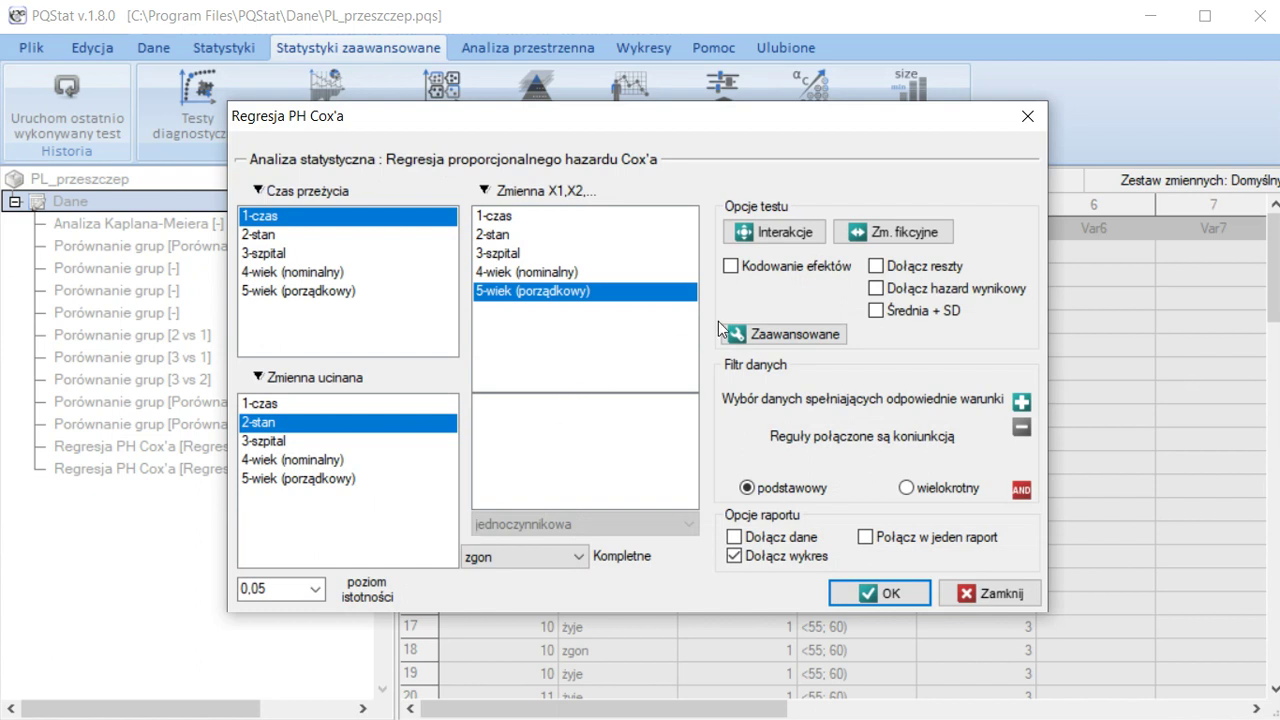
left_click(900, 238)
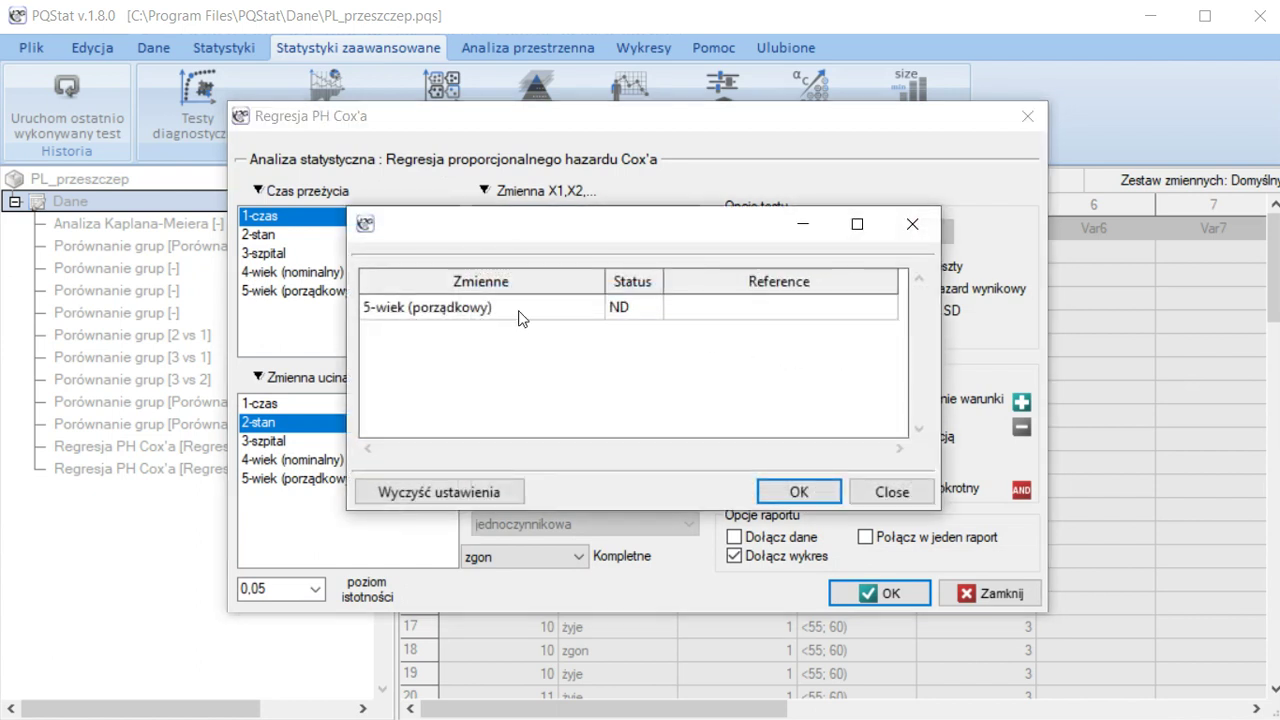
left_click(832, 313)
left_click(885, 309)
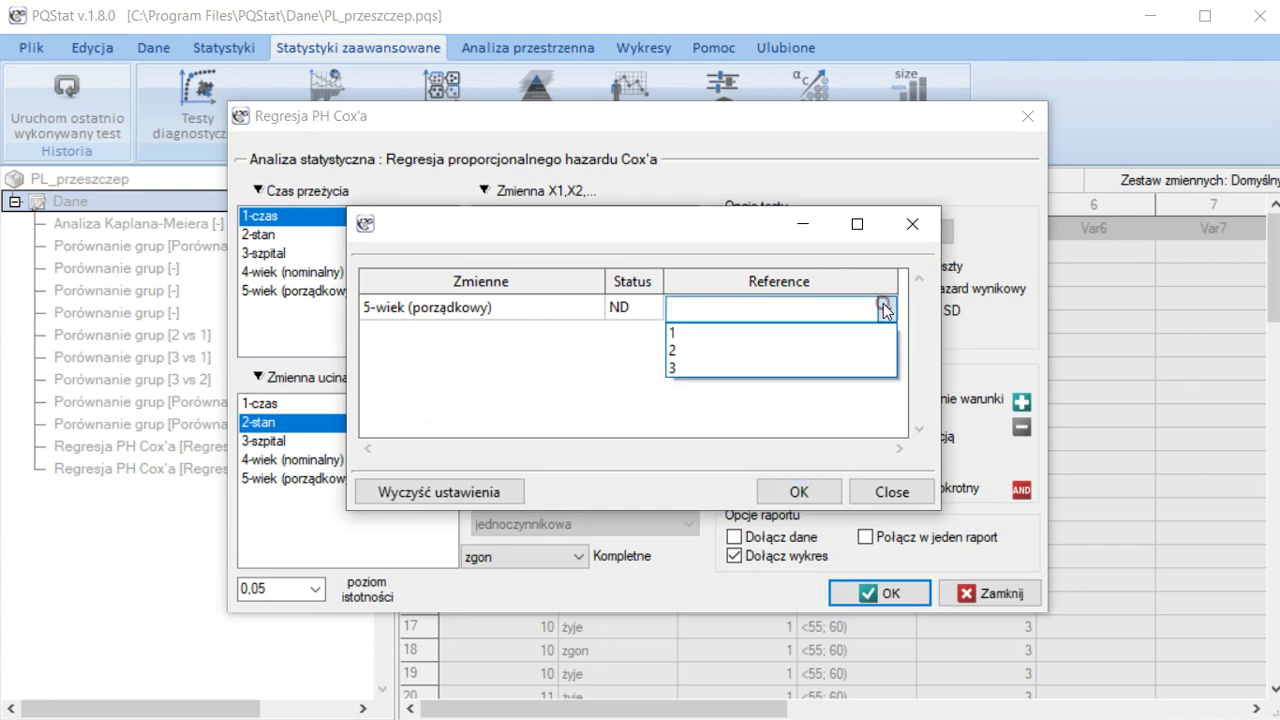
left_click(810, 334)
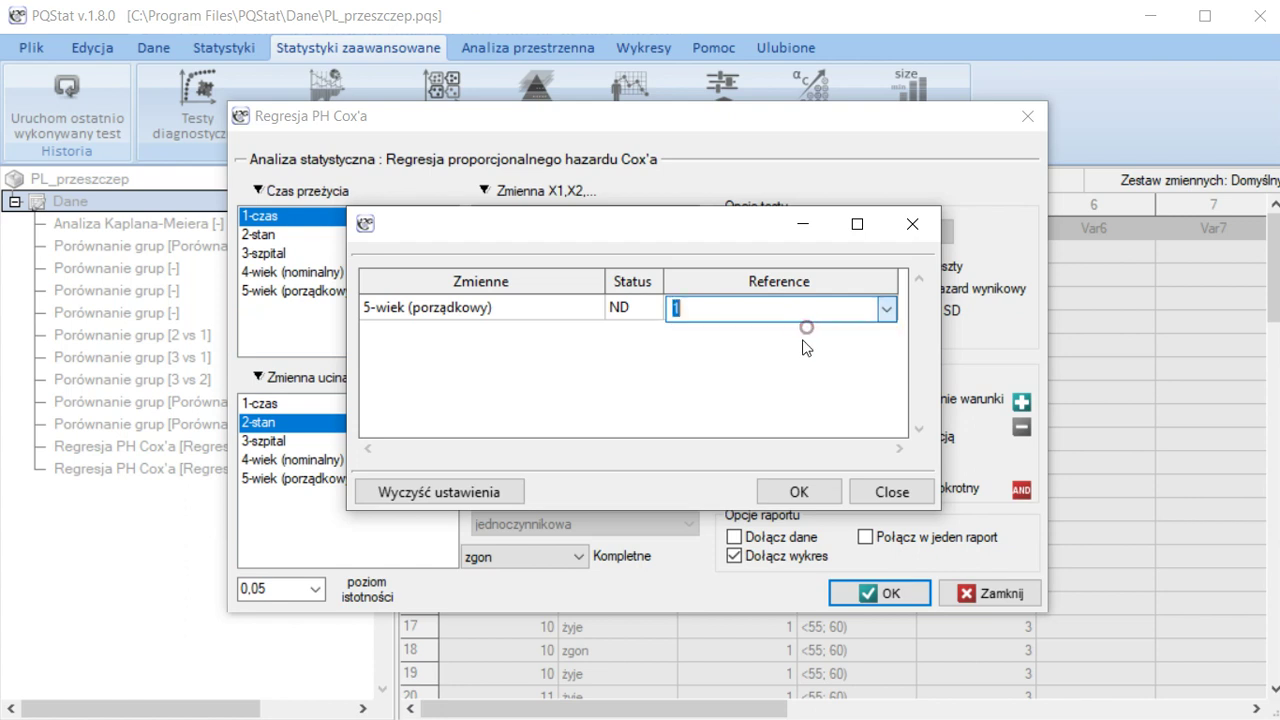
left_click(816, 493)
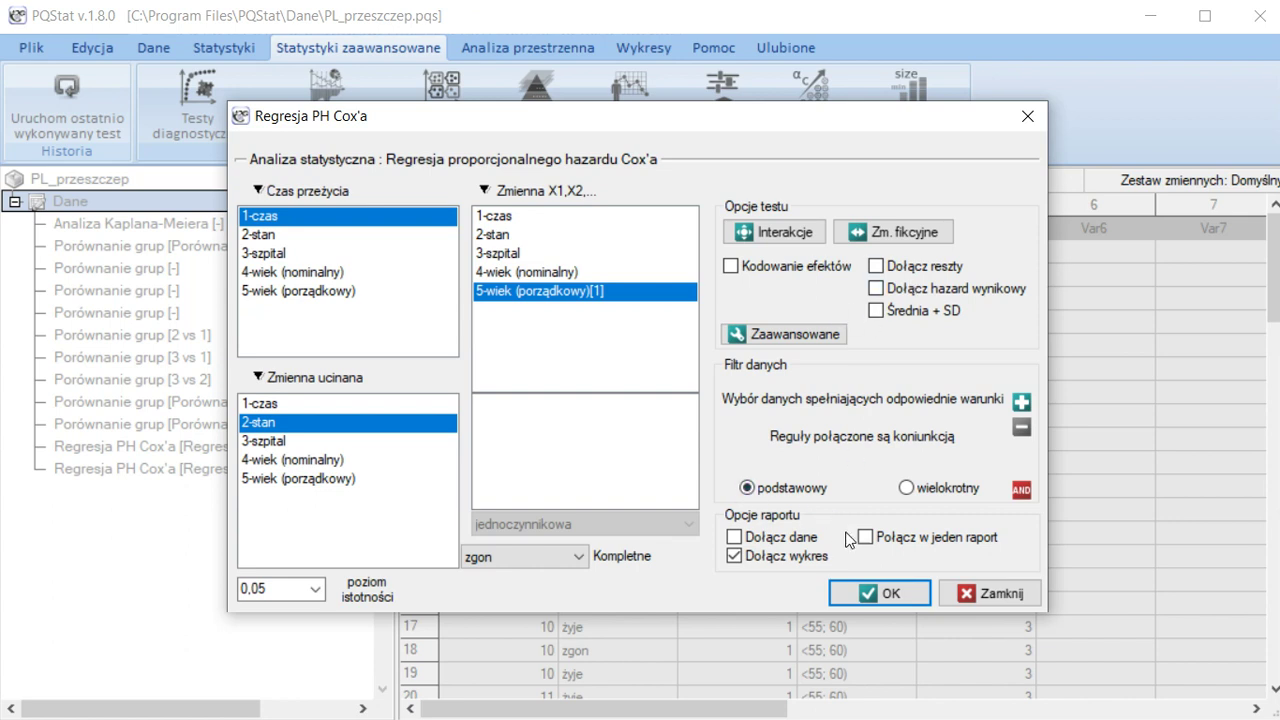
- Set up three rows of given values for the survival chart, entering 0 and 1 for dummies [2] and [3] in row one, 1 and 0 in row two
left_click(758, 554)
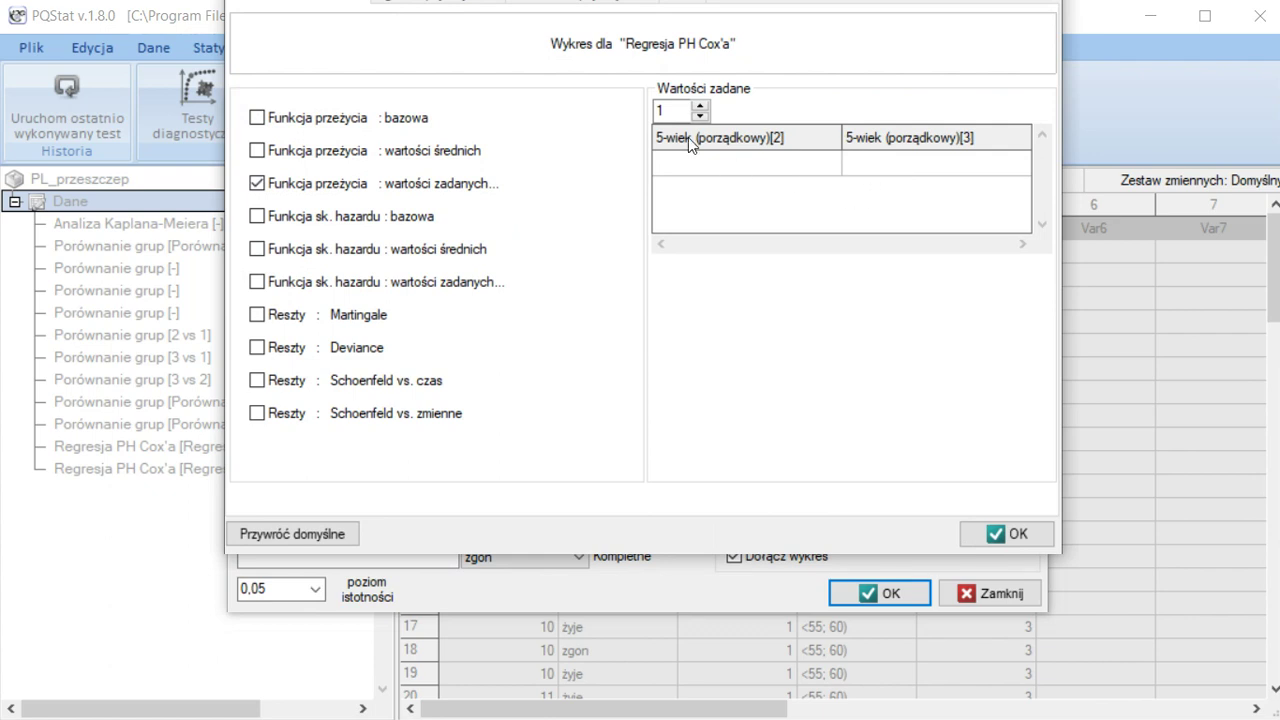
left_click(699, 105)
left_click(699, 105)
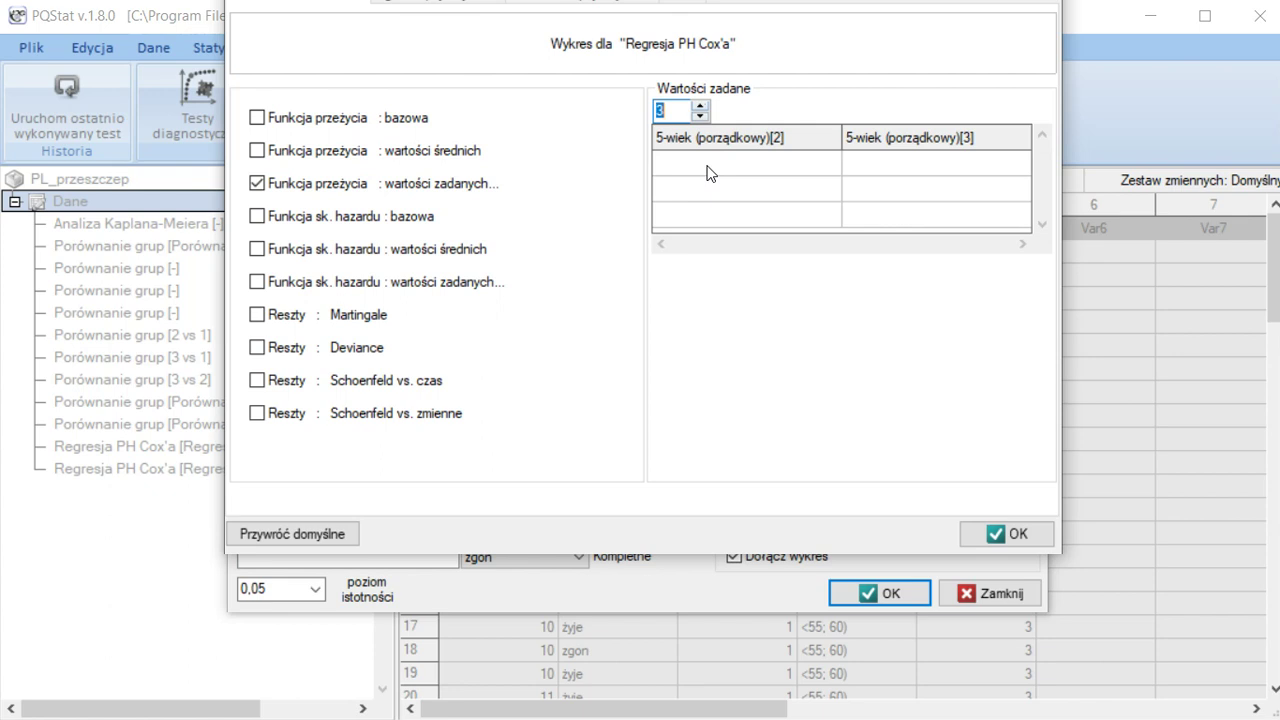
left_click(914, 165)
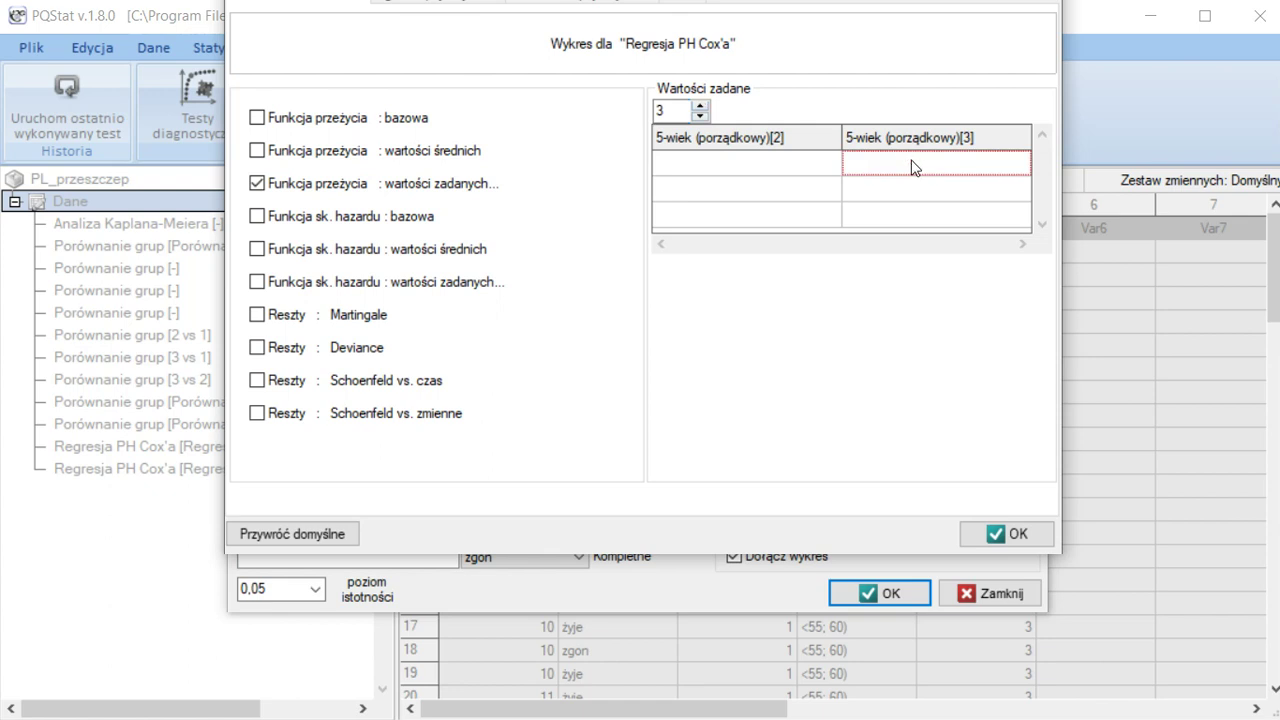
type("1")
left_click(786, 169)
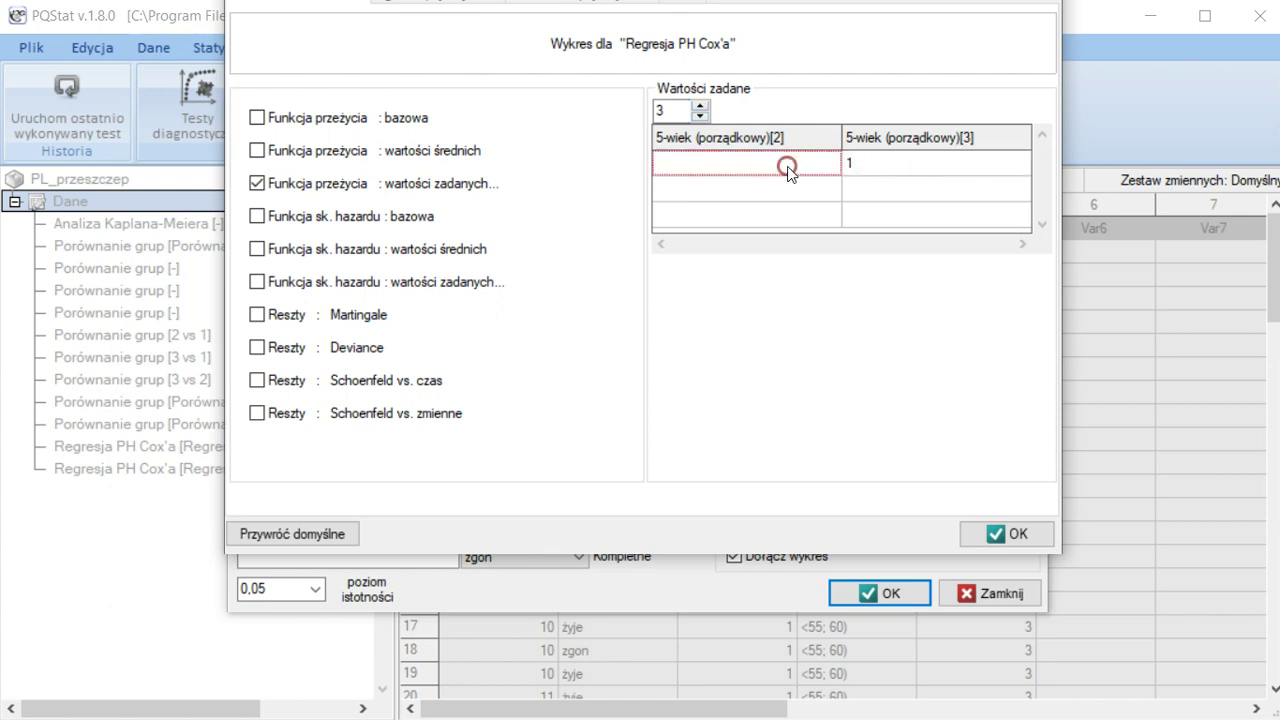
type("0")
left_click(941, 190)
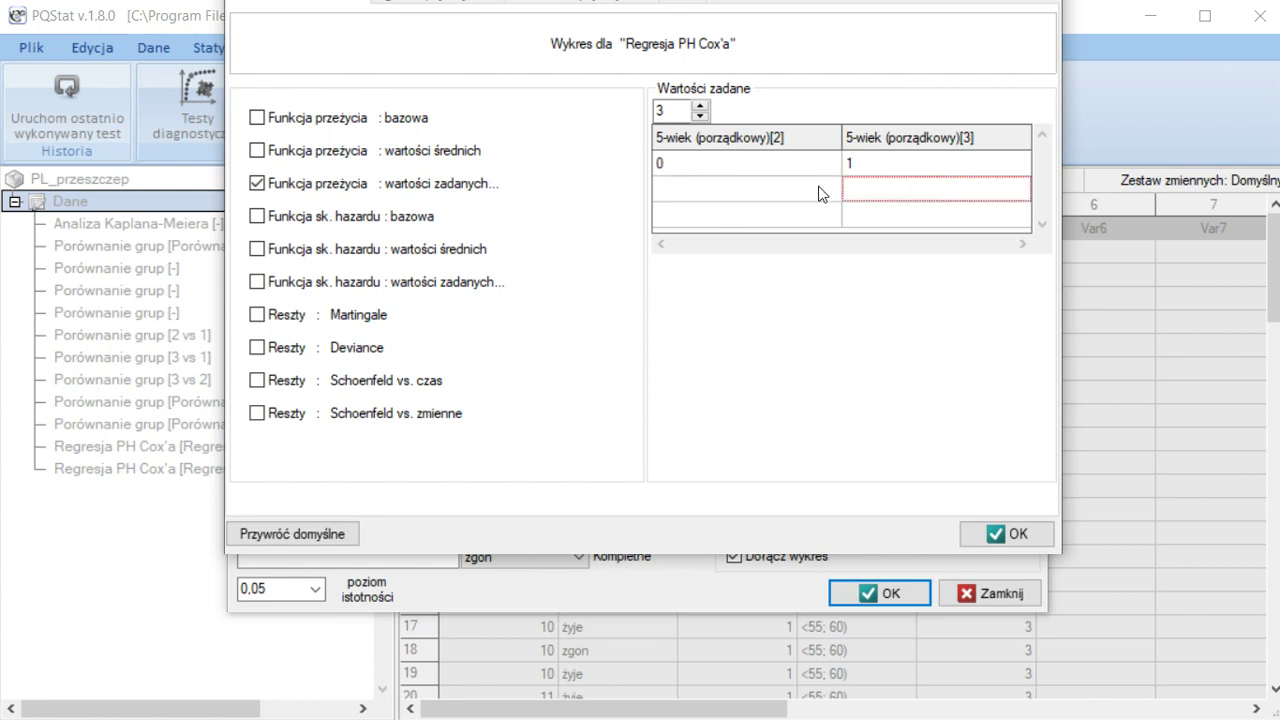
type("0")
left_click(789, 191)
type("1")
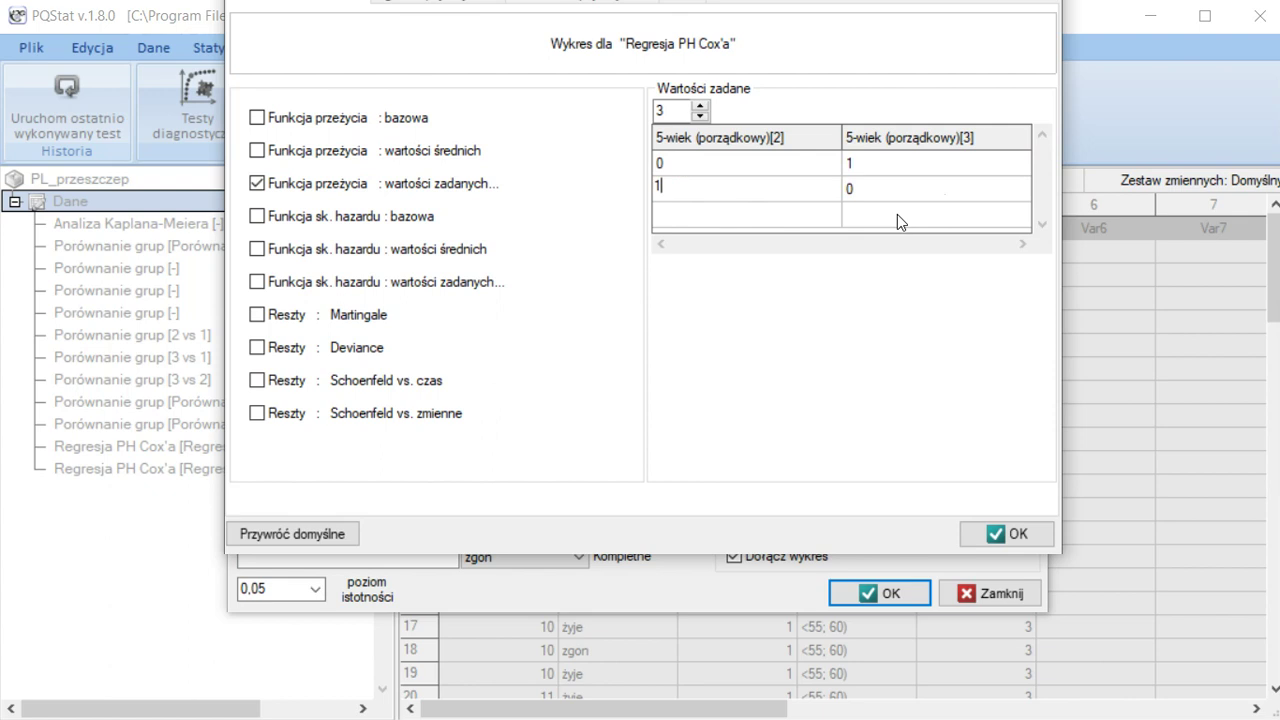
- Enter 0 for both dummy variables in the third row of given values and run the dummy-coded Cox regression
left_click(897, 214)
type("0")
left_click(775, 215)
type("0")
left_click(1018, 535)
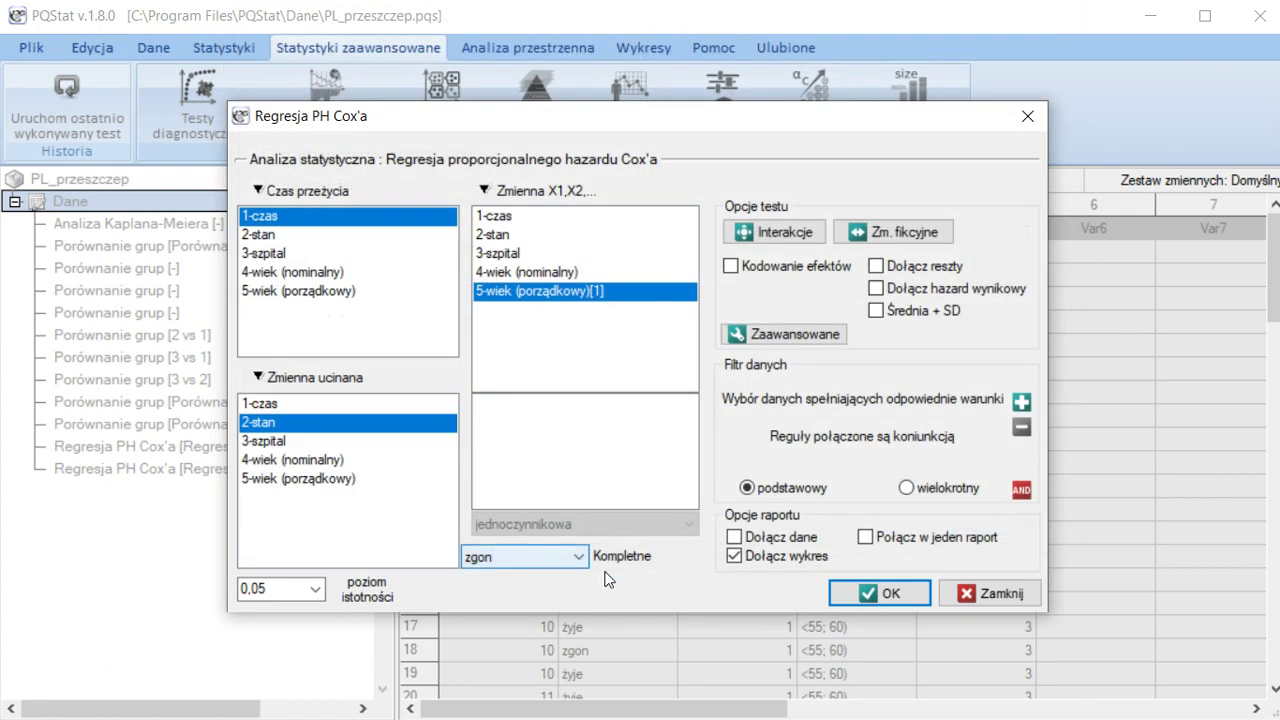
left_click(886, 595)
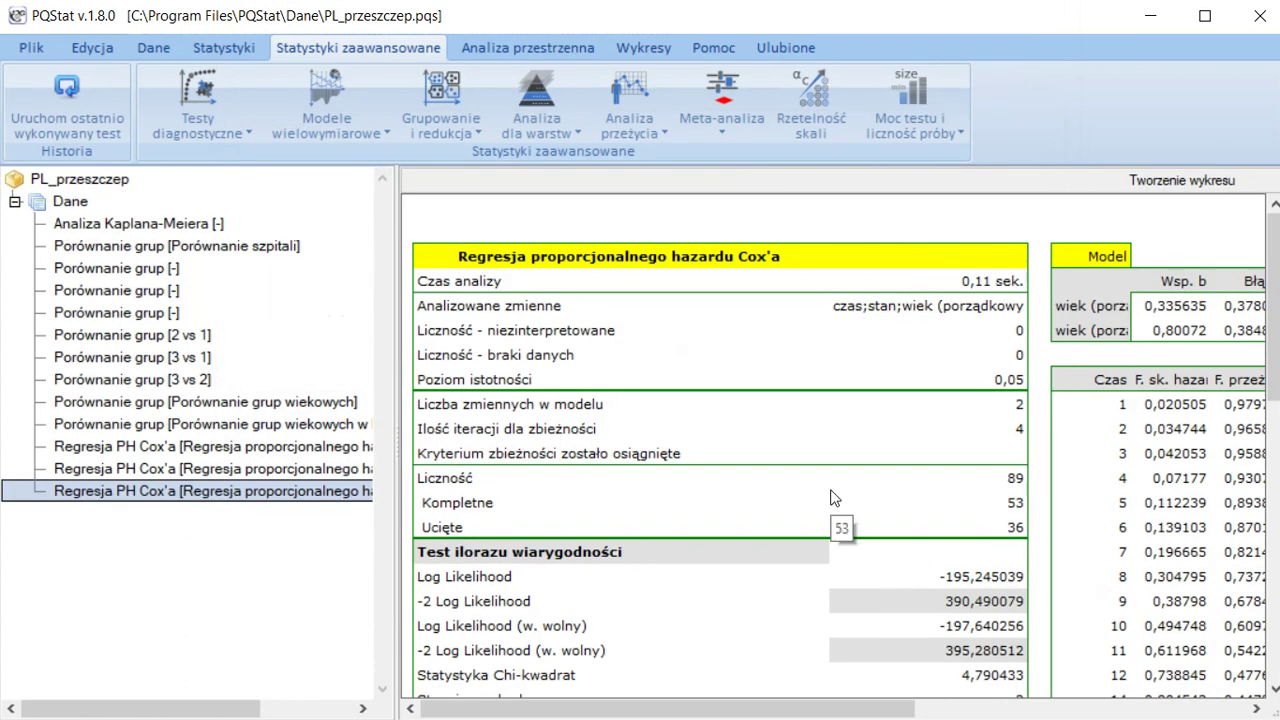
scroll(803, 545, "down", 2)
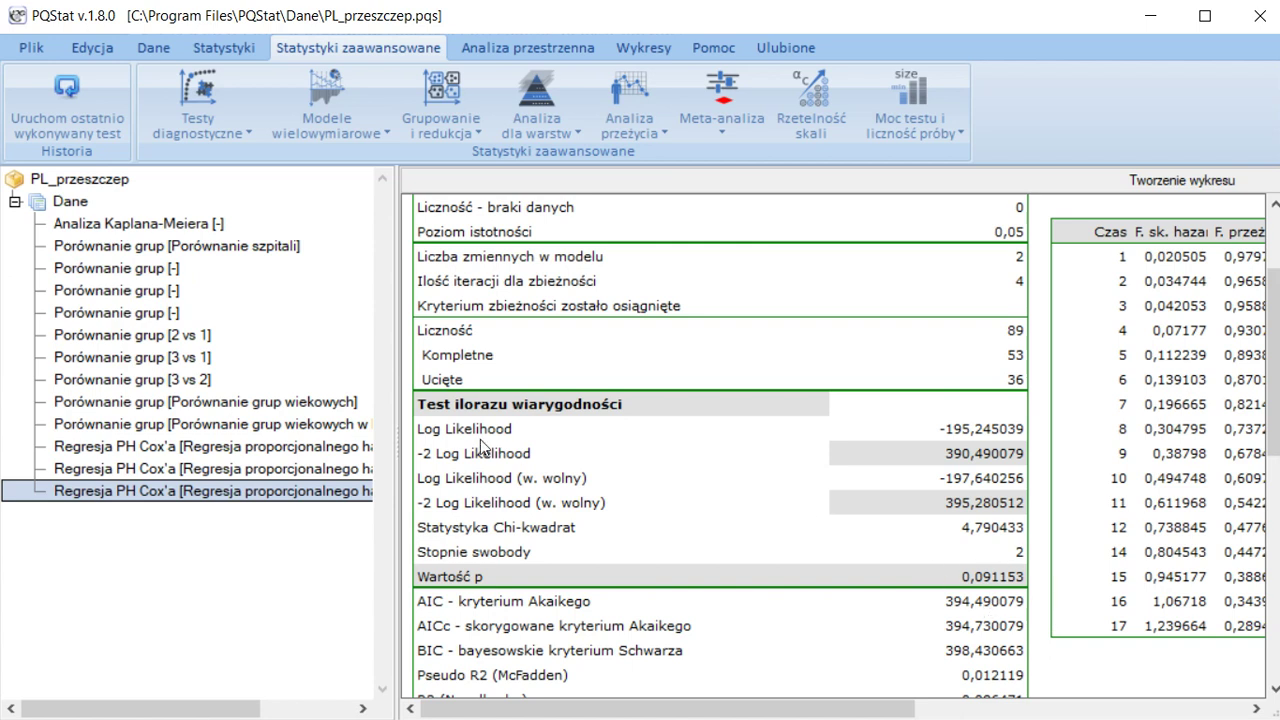
- Compare the overall age group log-rank report with the likelihood ratio test of the dummy-coded Cox regression
left_click(308, 403)
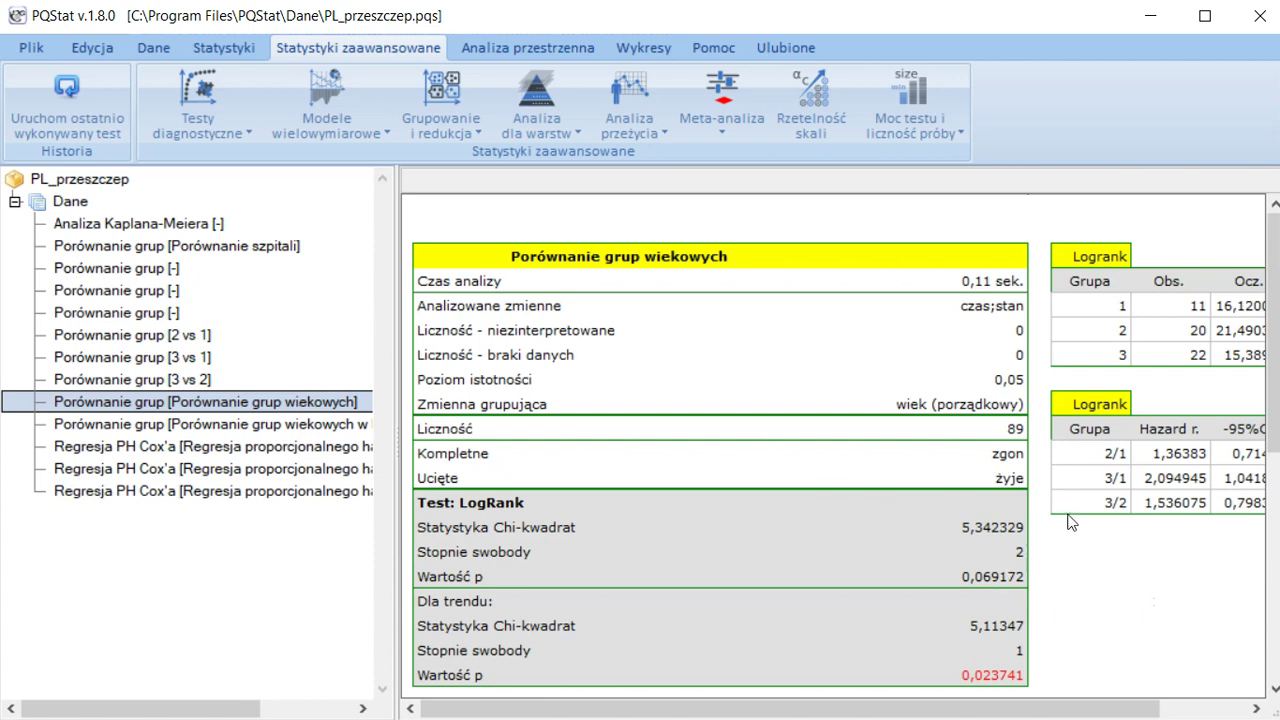
left_click(285, 491)
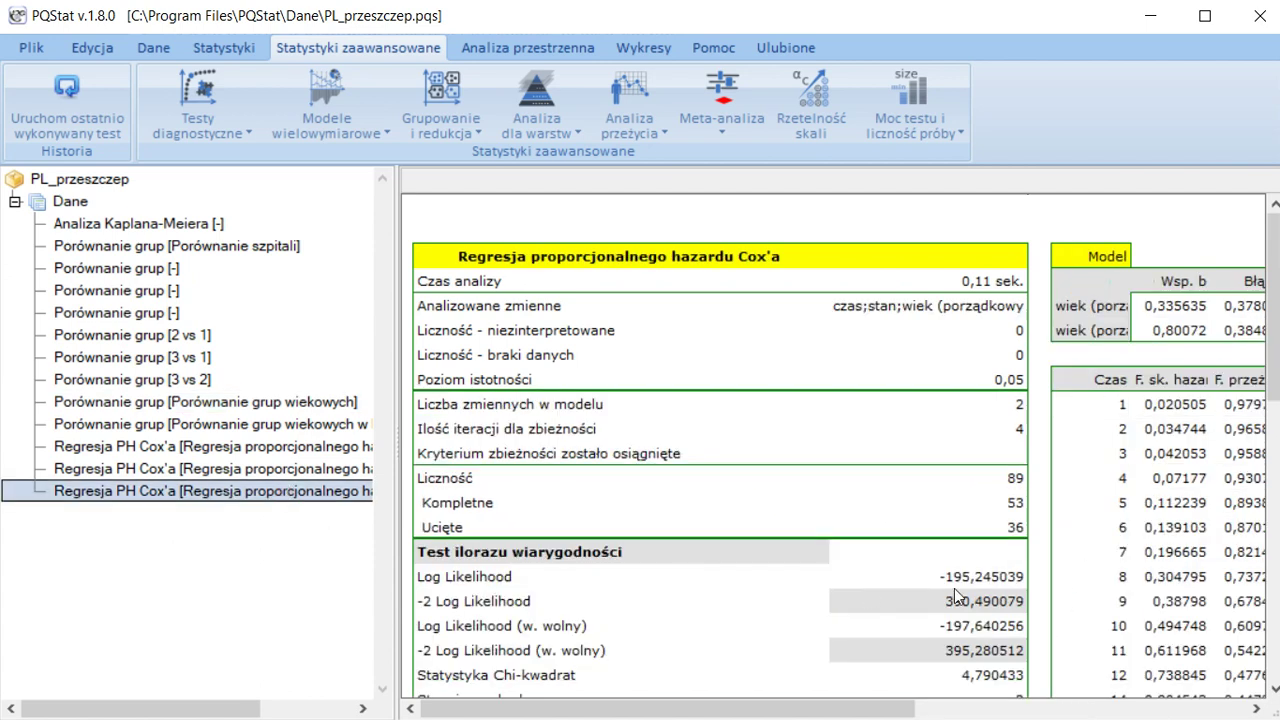
scroll(1008, 590, "down", 2)
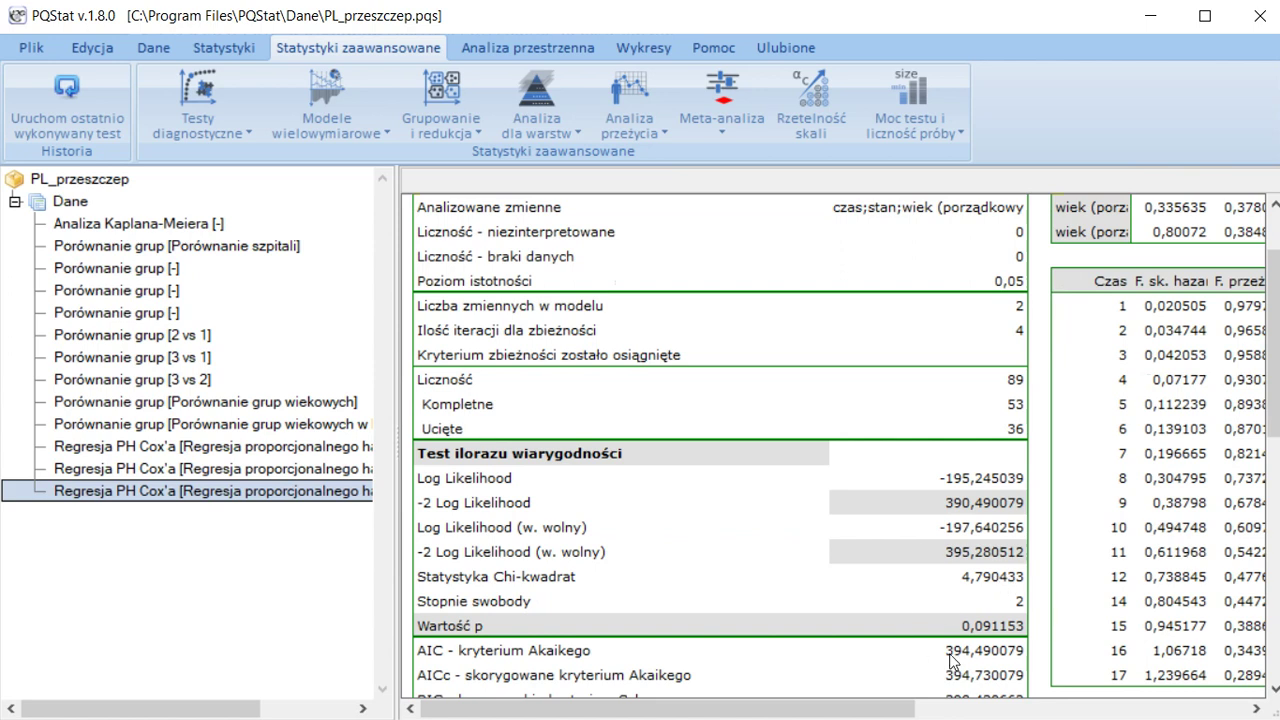
- Widen the label column of the Model table to show the full dummy names and examine their p-values, hazard ratios and confidence intervals
left_click_drag(884, 704, 1220, 716)
scroll(1038, 305, "up", 1)
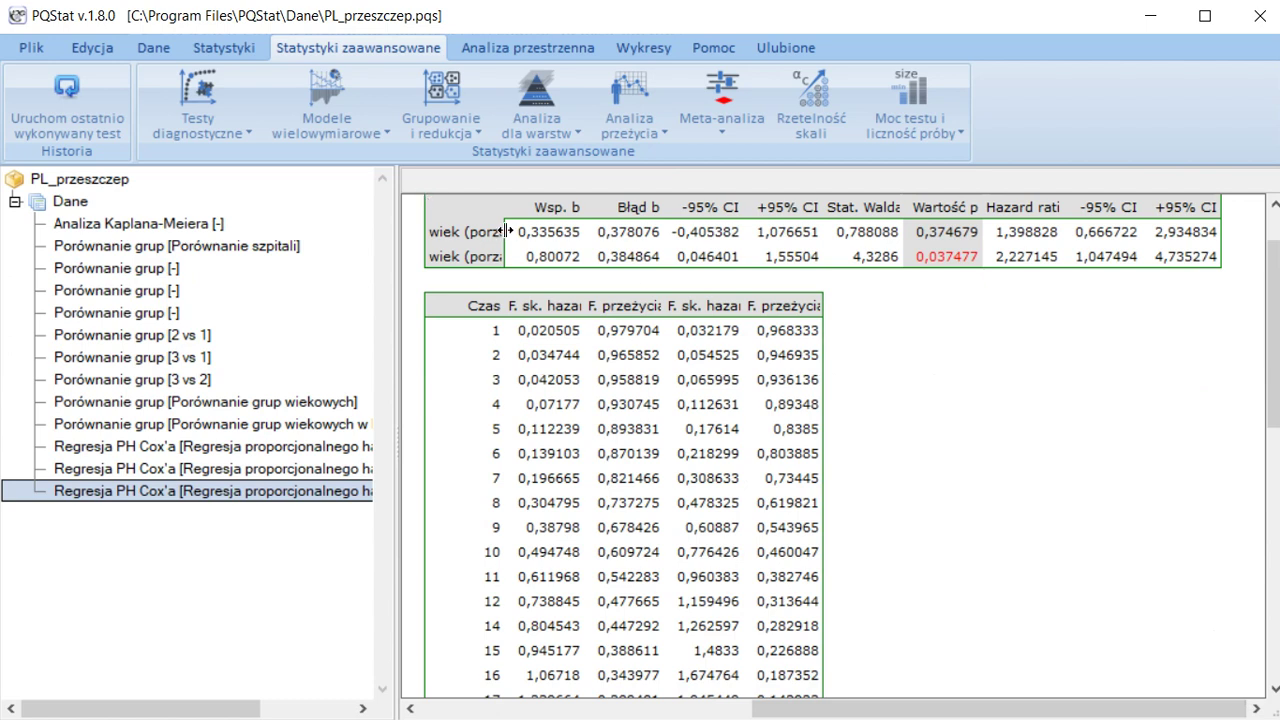
left_click_drag(507, 231, 637, 262)
left_click_drag(880, 707, 923, 707)
left_click_drag(835, 707, 820, 707)
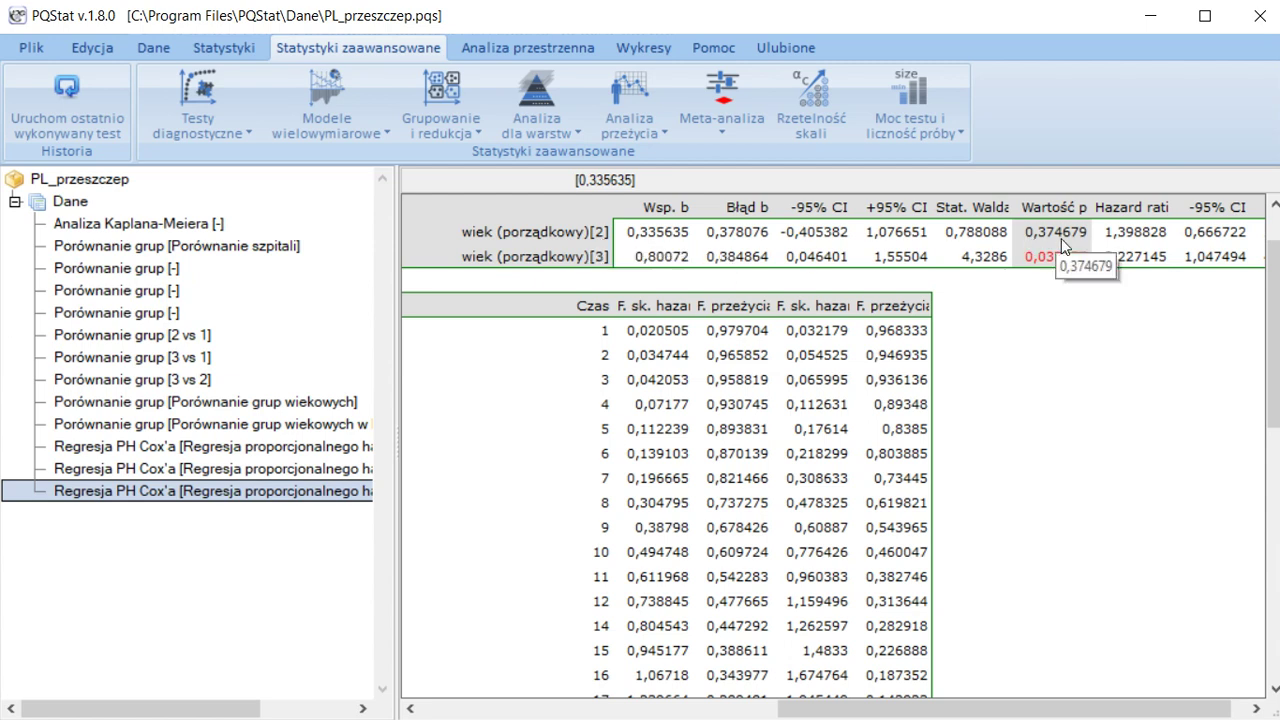
left_click_drag(976, 700, 1060, 712)
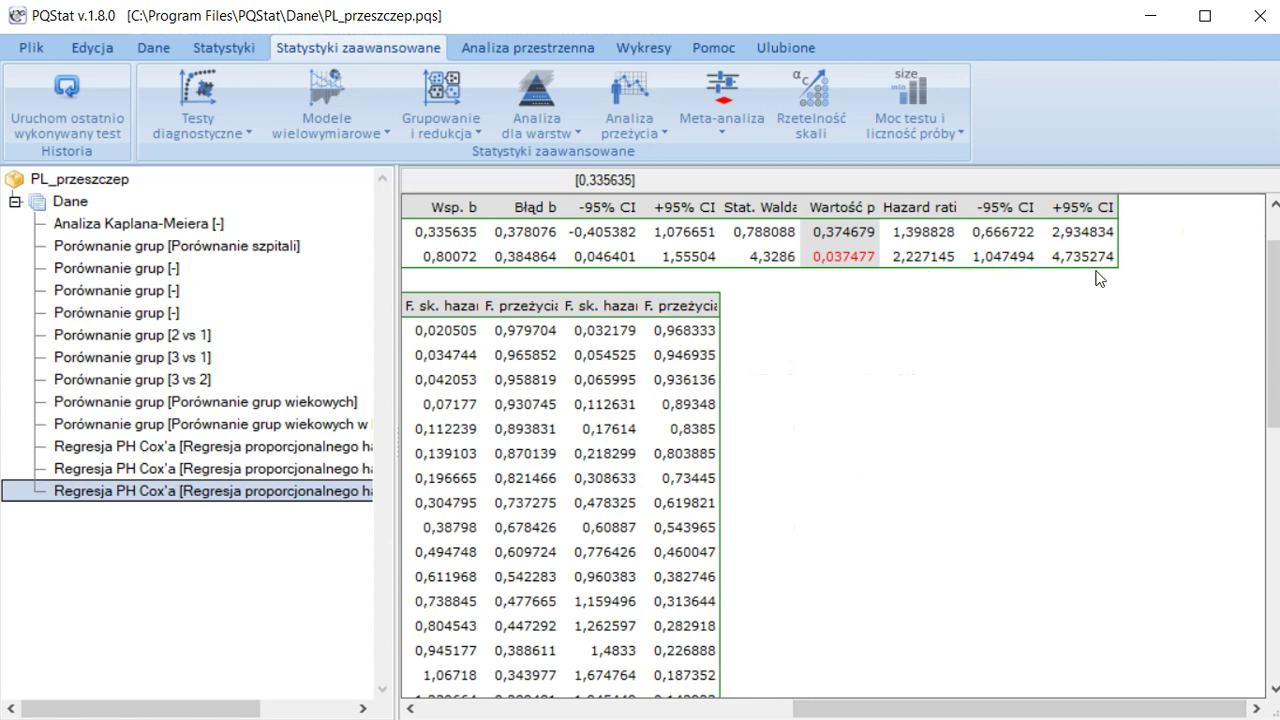
- Compare the hazard ratios of the 3 vs 1 and 2 vs 1 log-rank reports with those of the age dummies in the Cox model
left_click(195, 360)
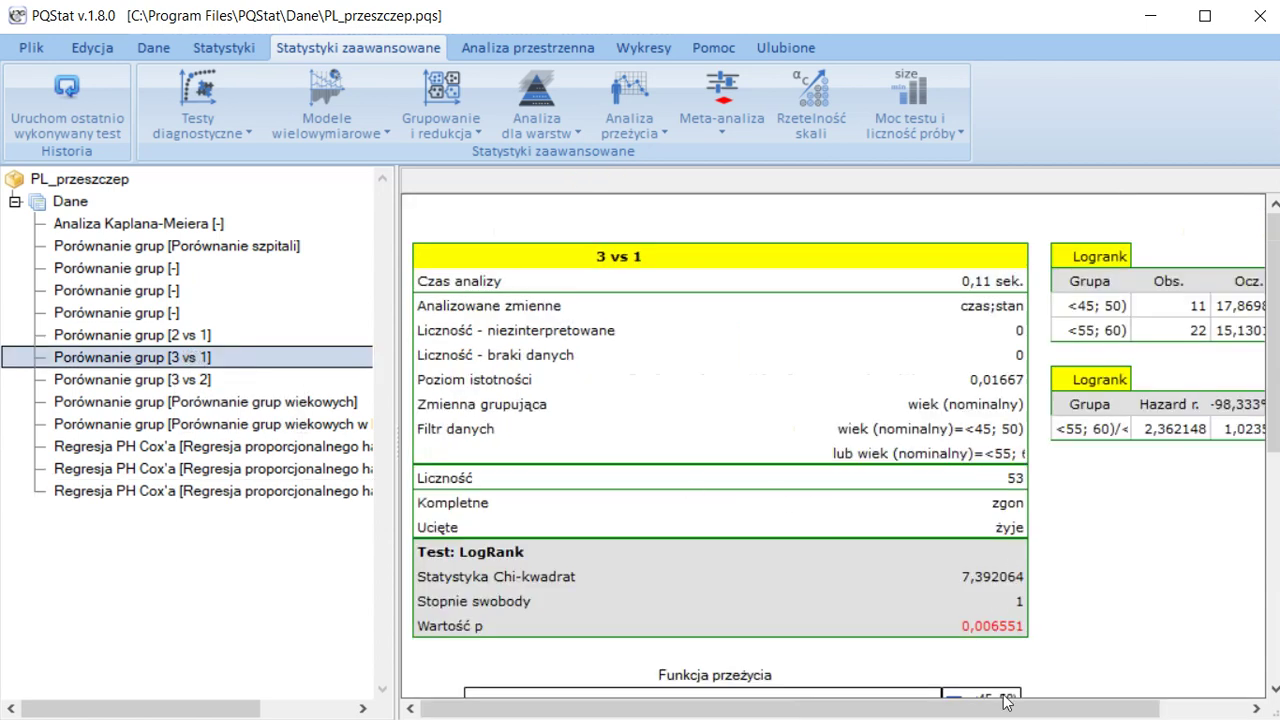
left_click_drag(980, 707, 1160, 707)
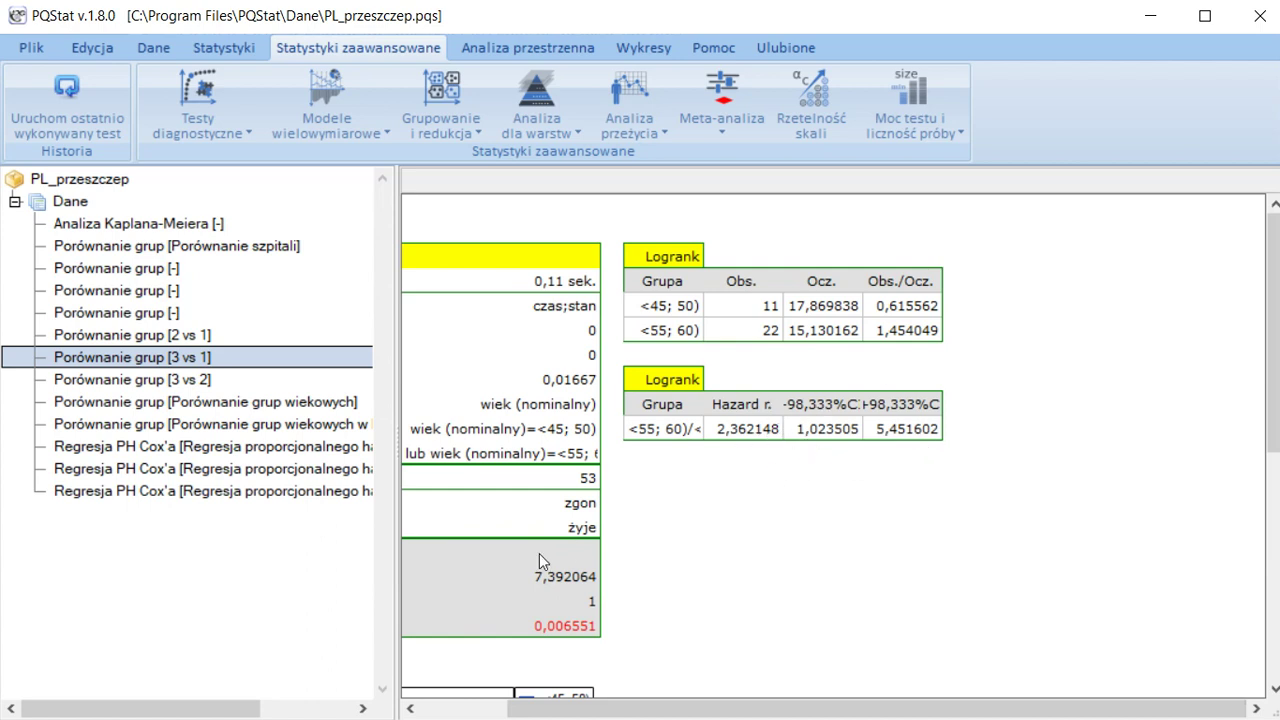
left_click(283, 491)
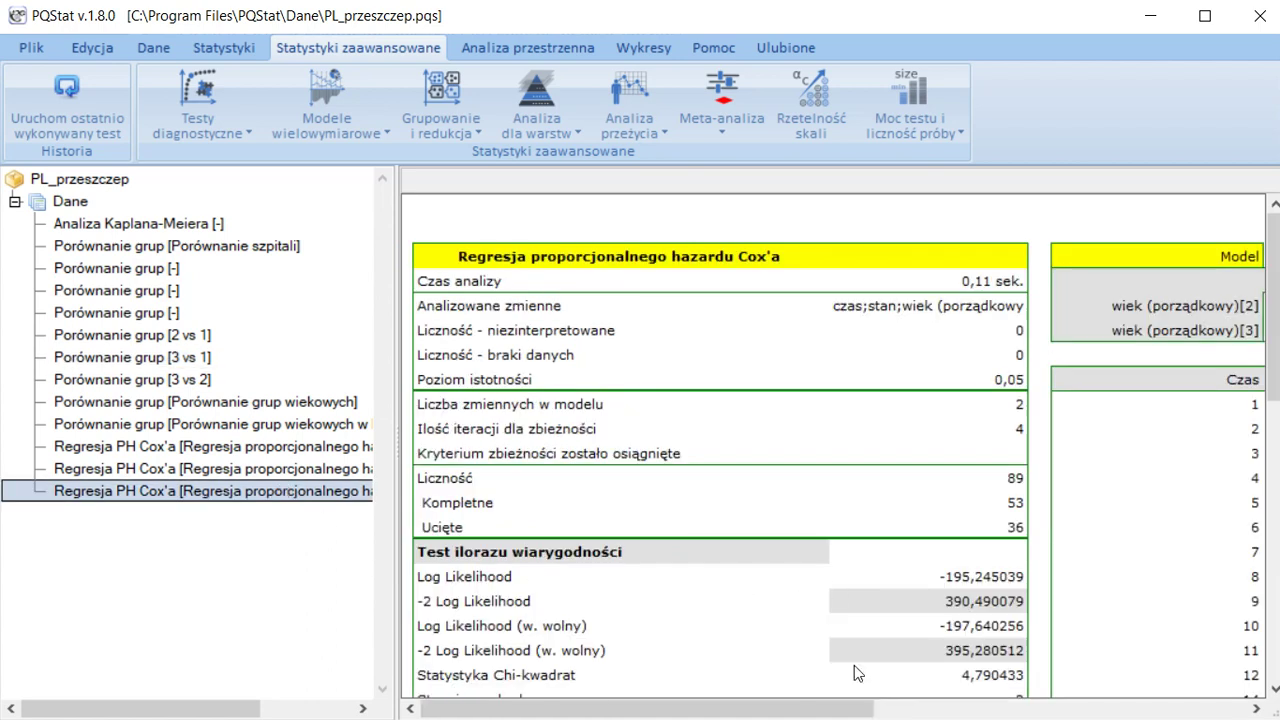
left_click_drag(741, 714, 1110, 672)
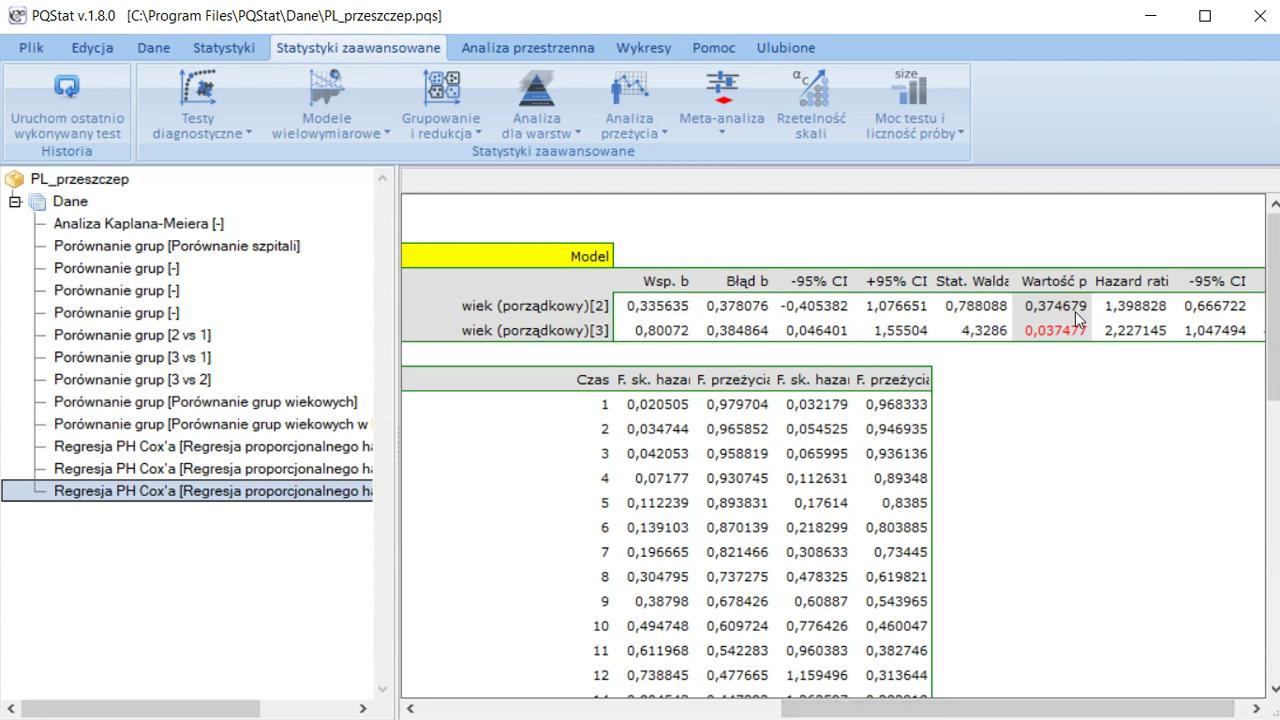
left_click_drag(1109, 702, 1143, 710)
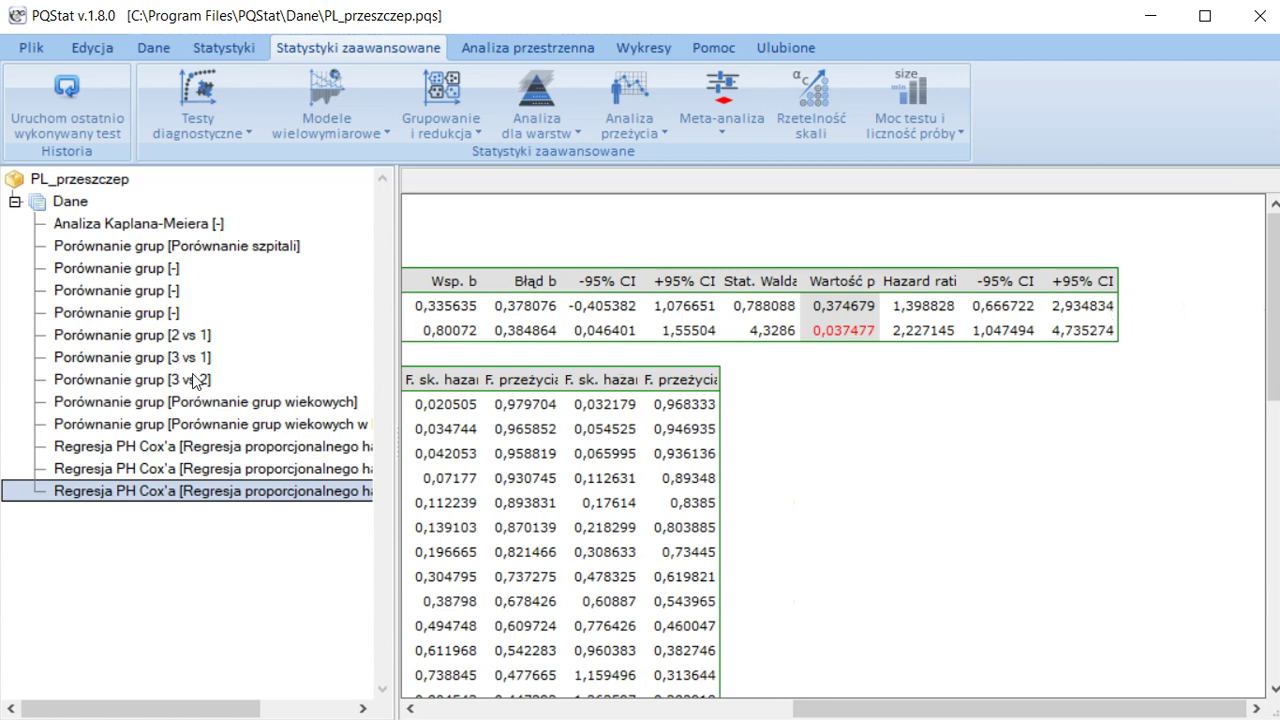
left_click(190, 336)
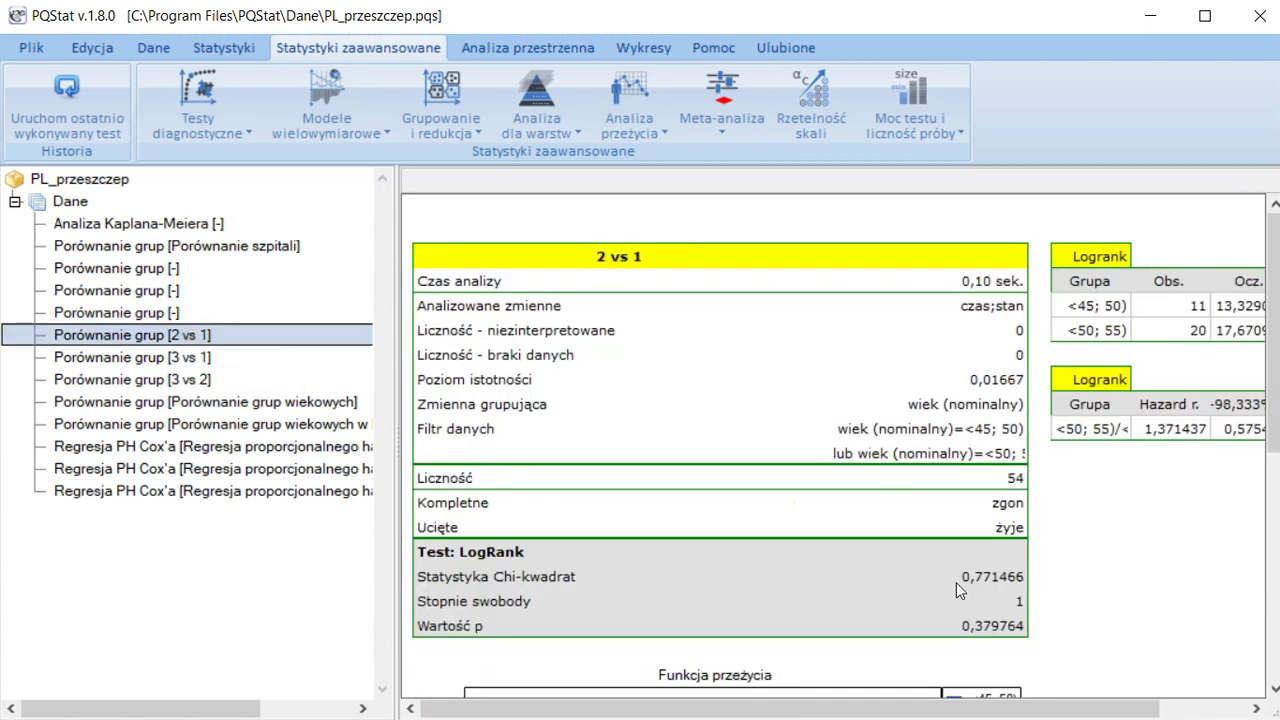
left_click_drag(829, 708, 1080, 708)
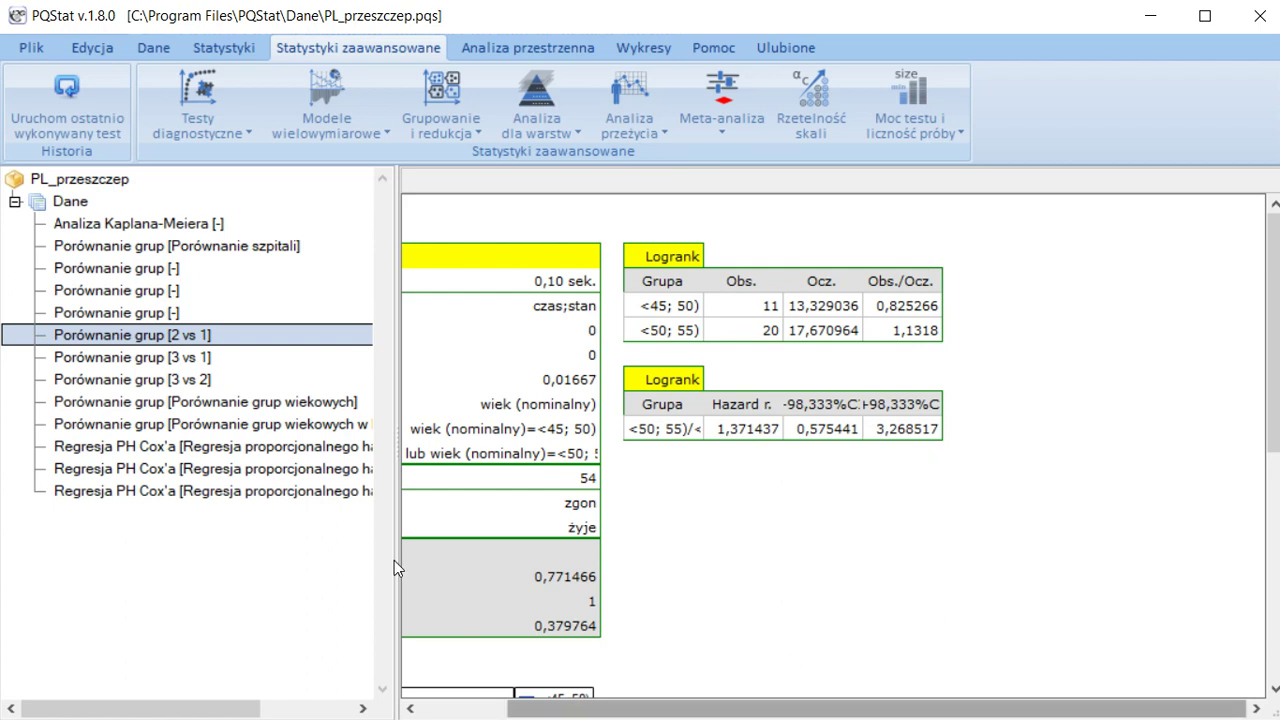
left_click(158, 491)
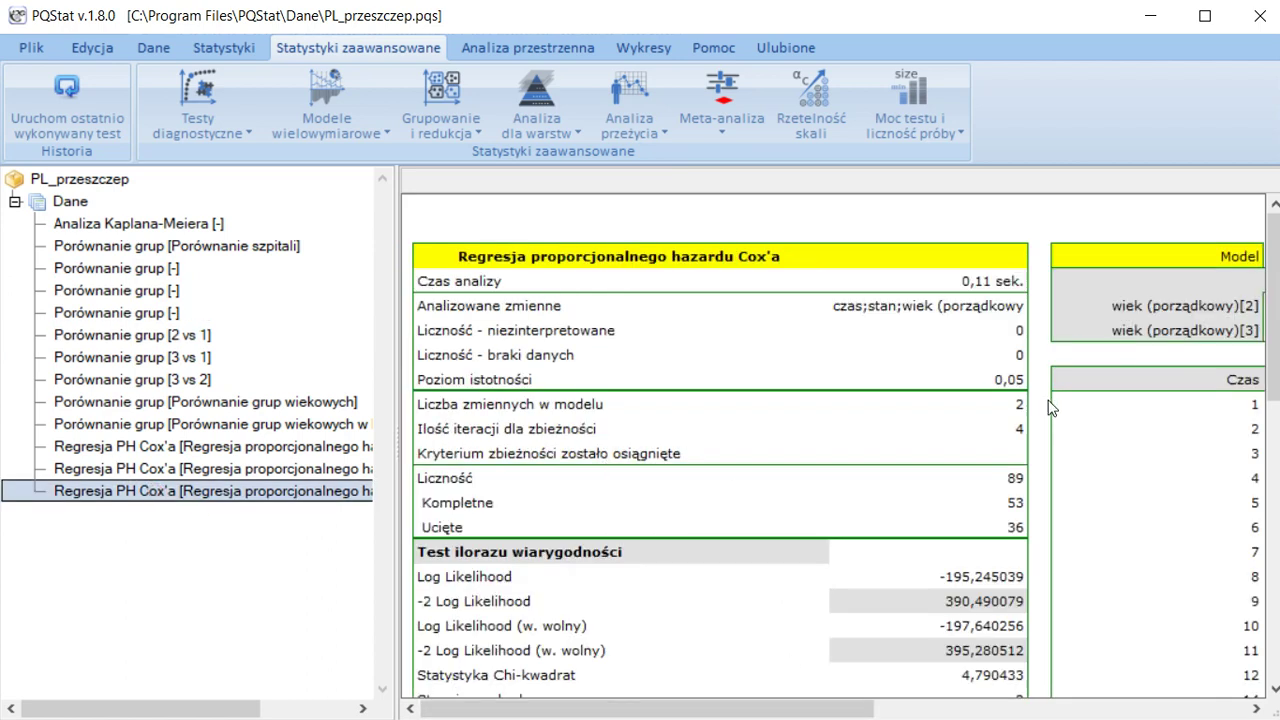
- Compare the given-values survival chart of the dummy-coded Cox regression with the chart of the ordinal age regression
scroll(1043, 405, "down", 10)
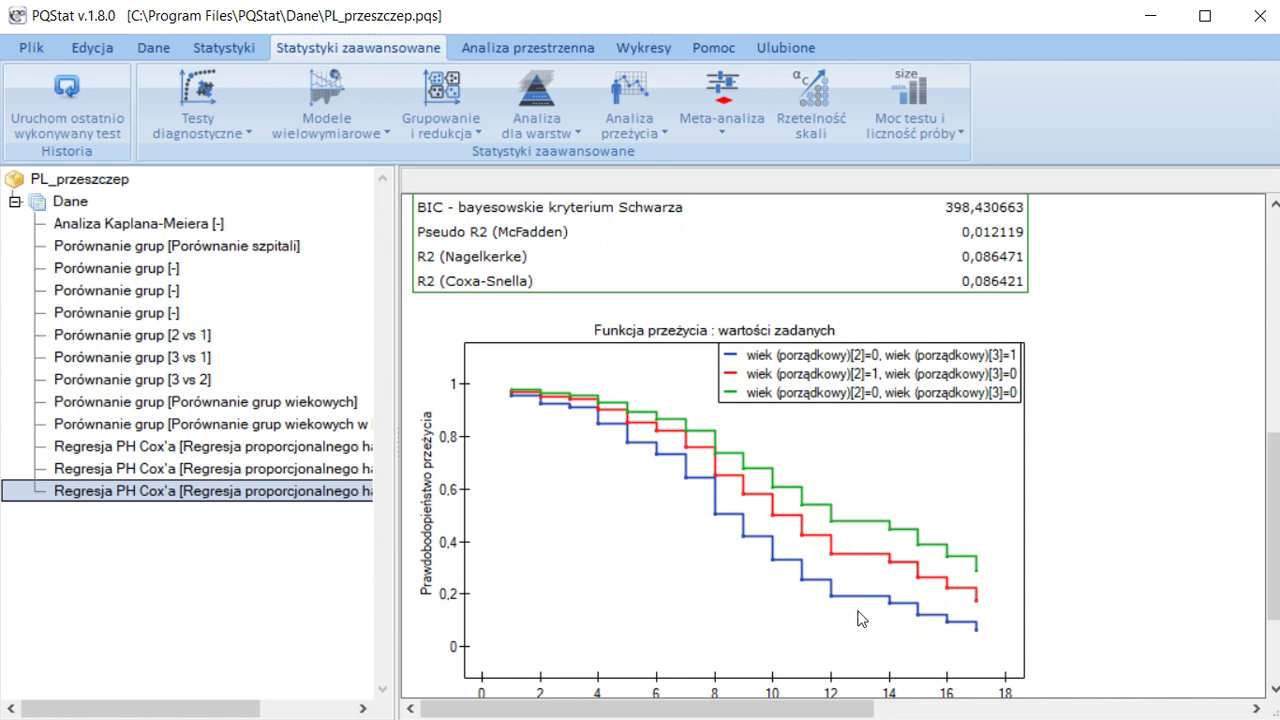
left_click(322, 470)
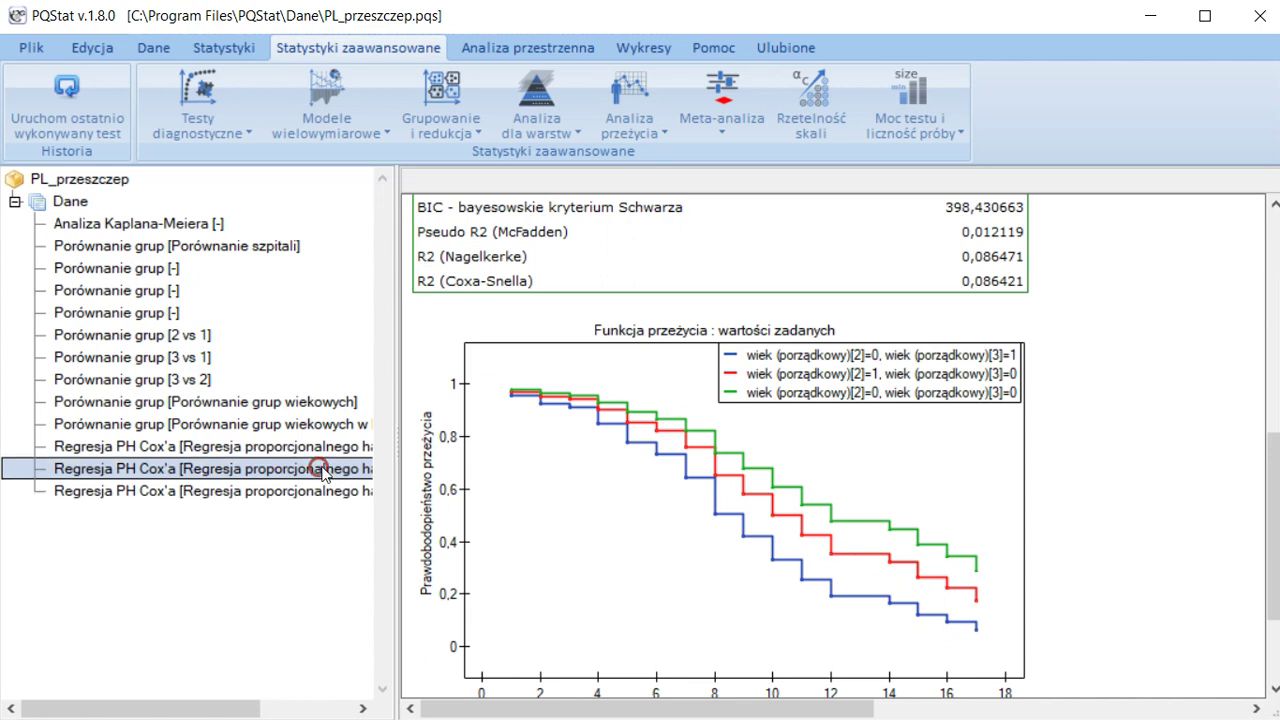
left_click_drag(1275, 360, 1275, 606)
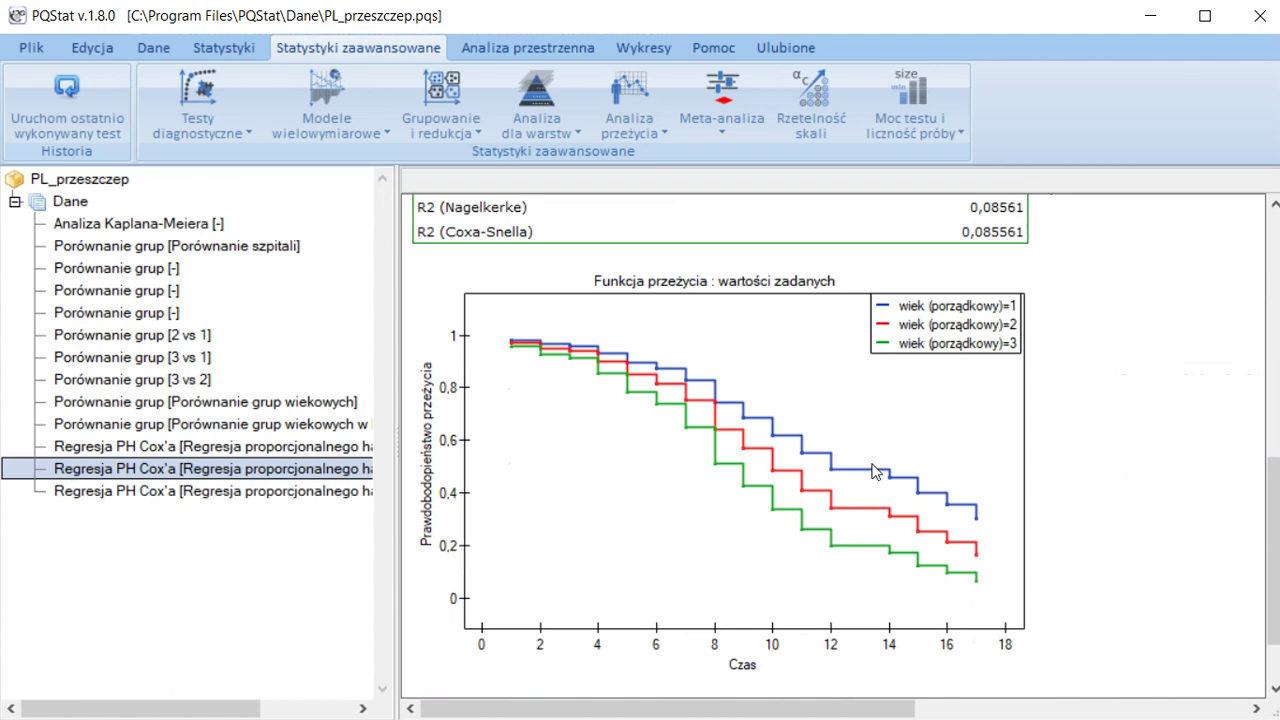
left_click_drag(885, 706, 1152, 704)
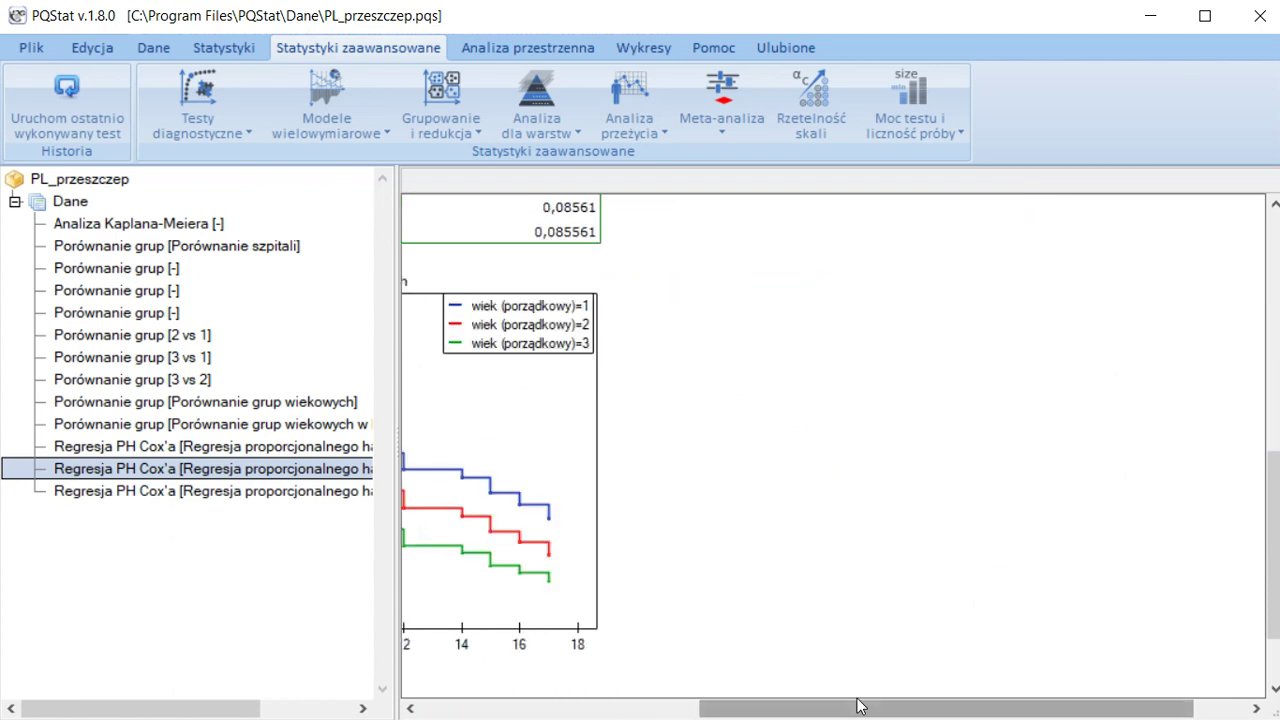
left_click_drag(785, 712, 714, 710)
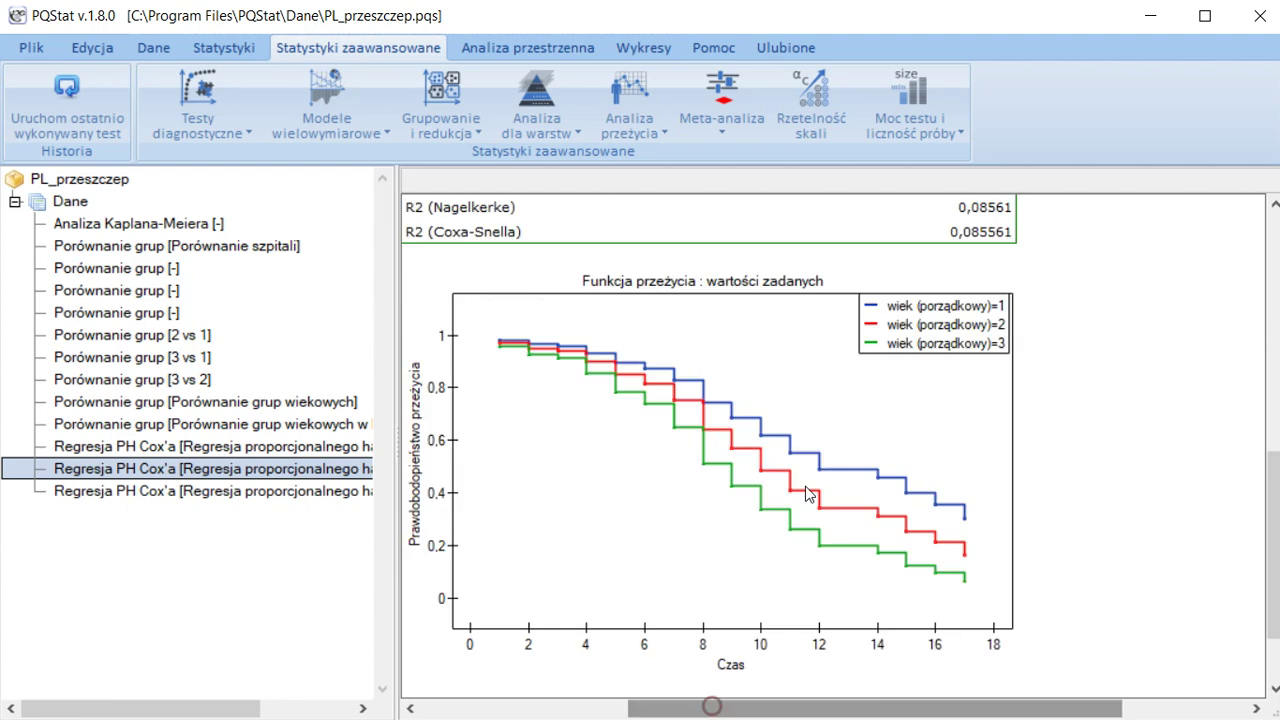
- Return to the dummy-coded Cox report and review its model fit statistics and survival chart
left_click(262, 491)
scroll(942, 553, "down", 3)
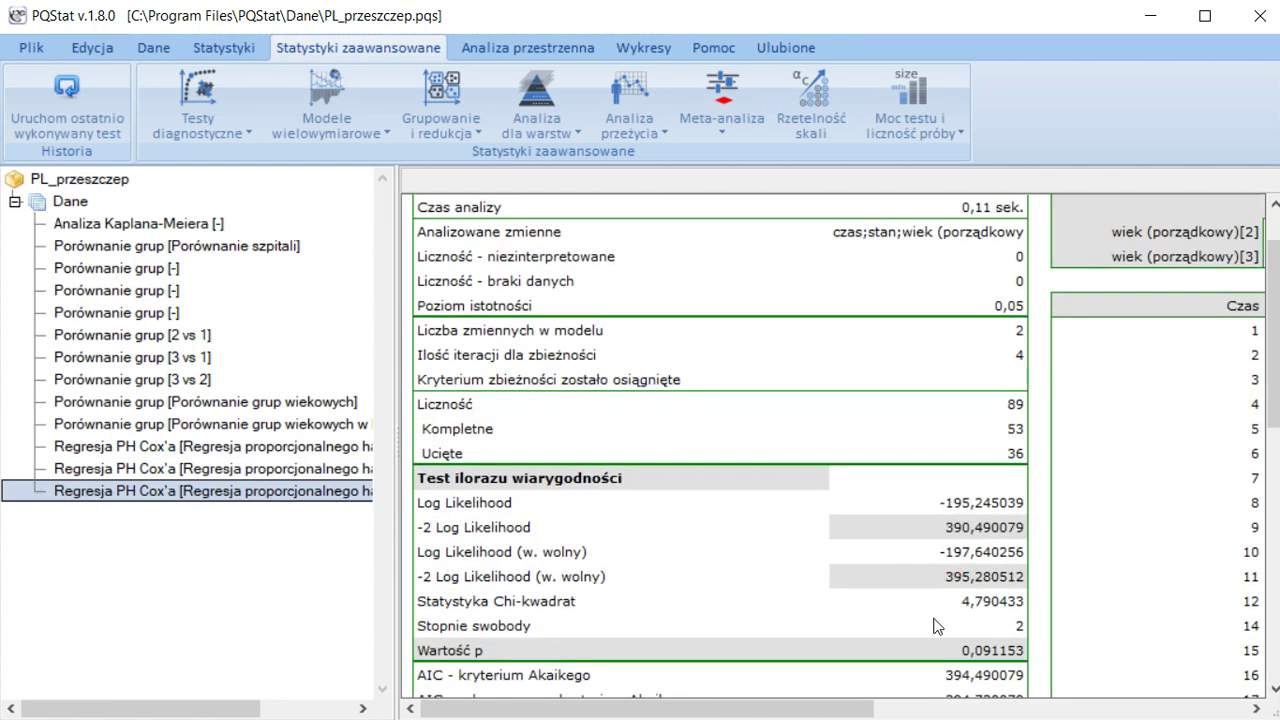
scroll(888, 675, "down", 7)
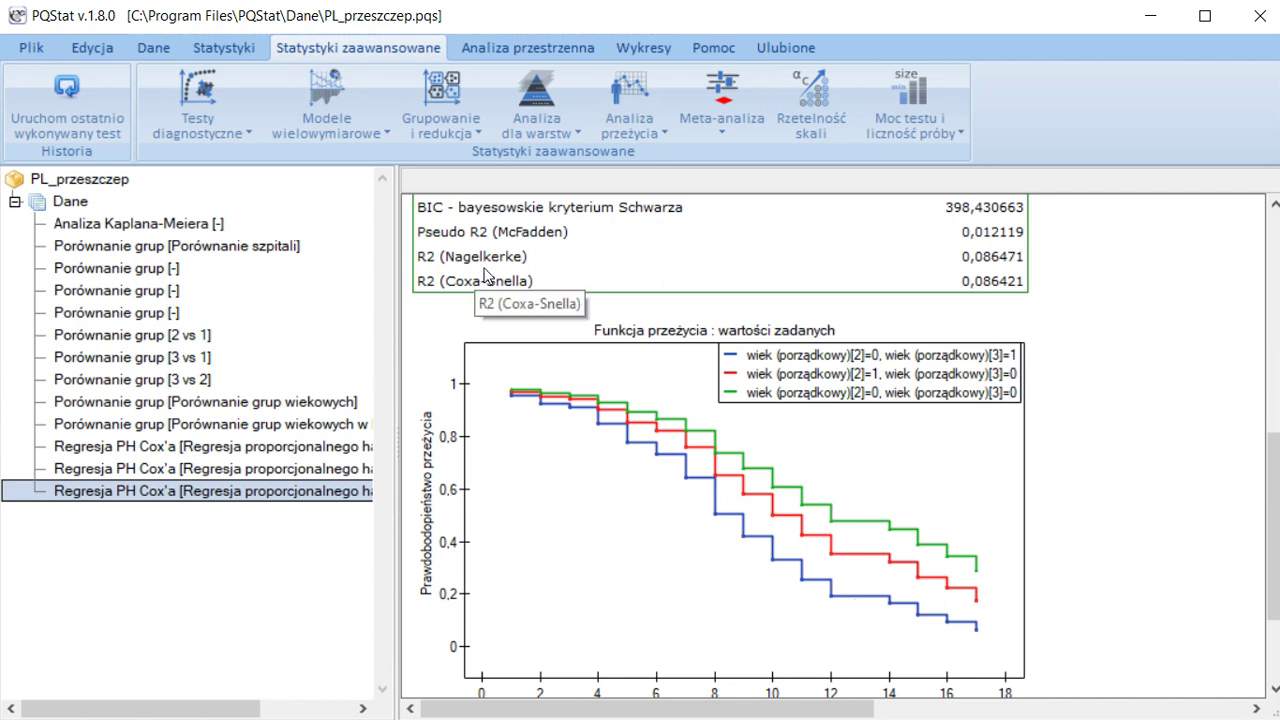
- Reopen the Cox regression, clear the dummy coding of 5-wiek (porządkowy) and add 3-szpital as a second predictor
left_click(75, 90)
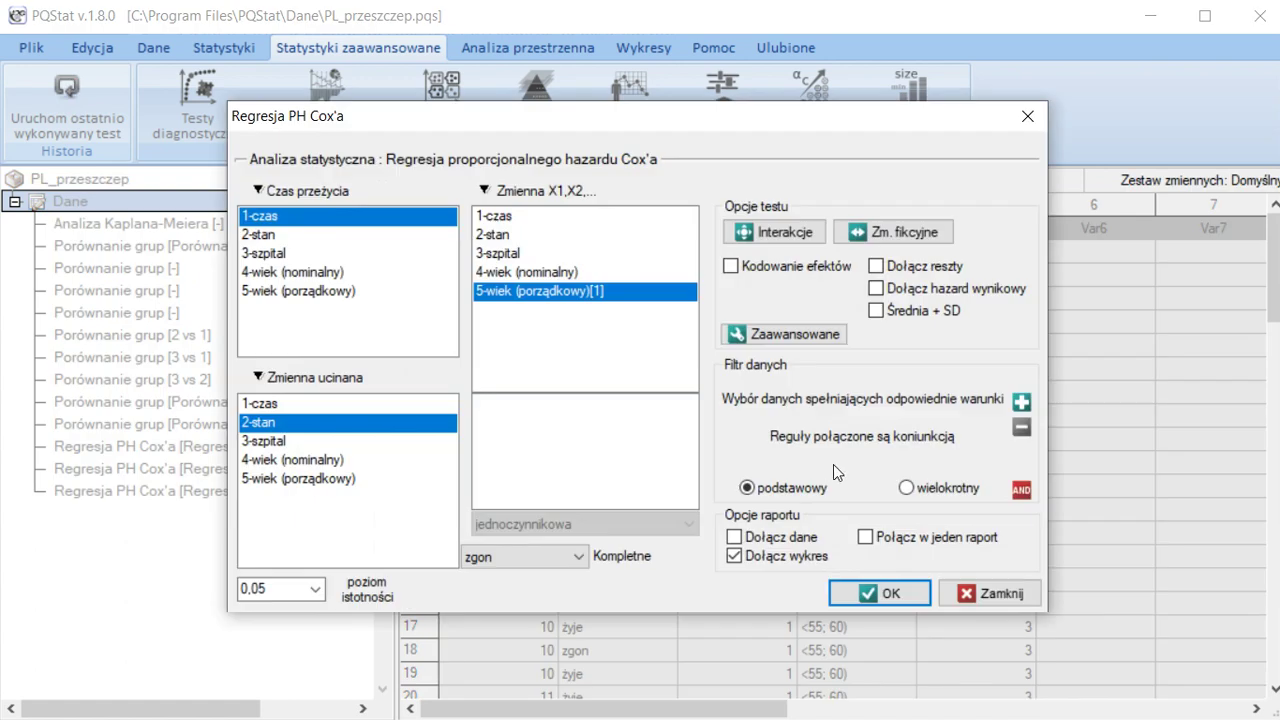
left_click(893, 236)
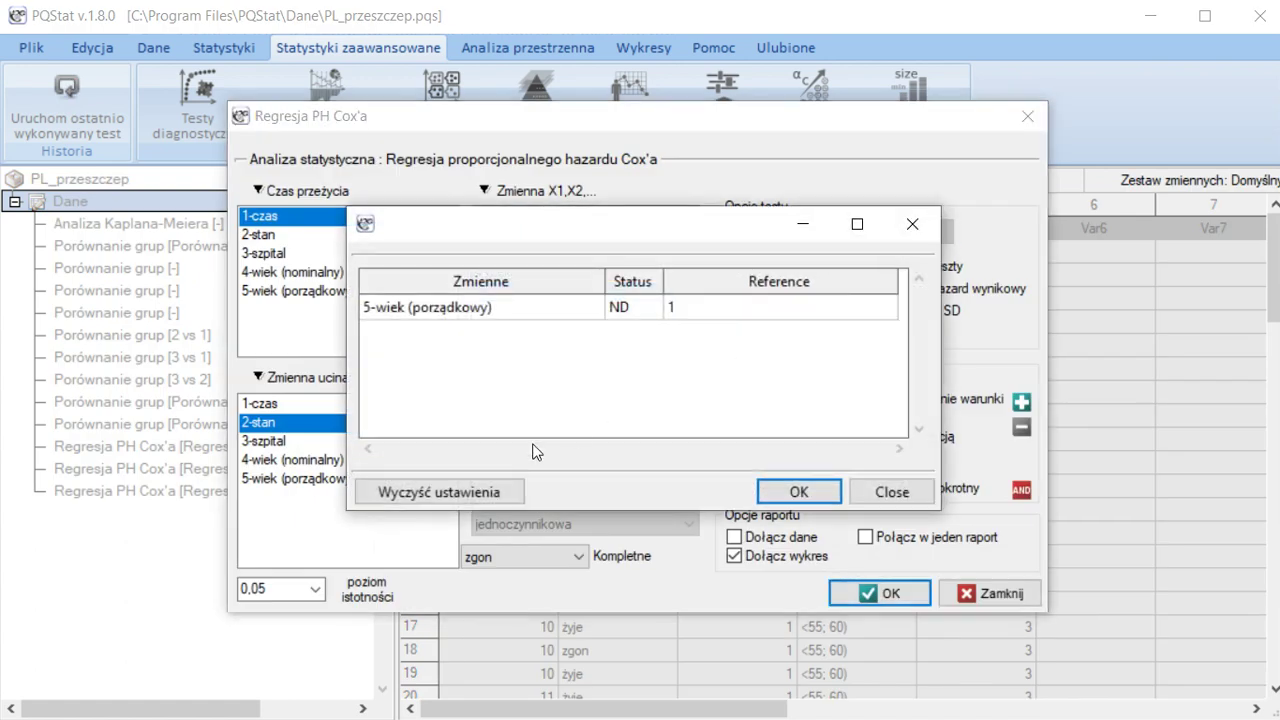
left_click(447, 497)
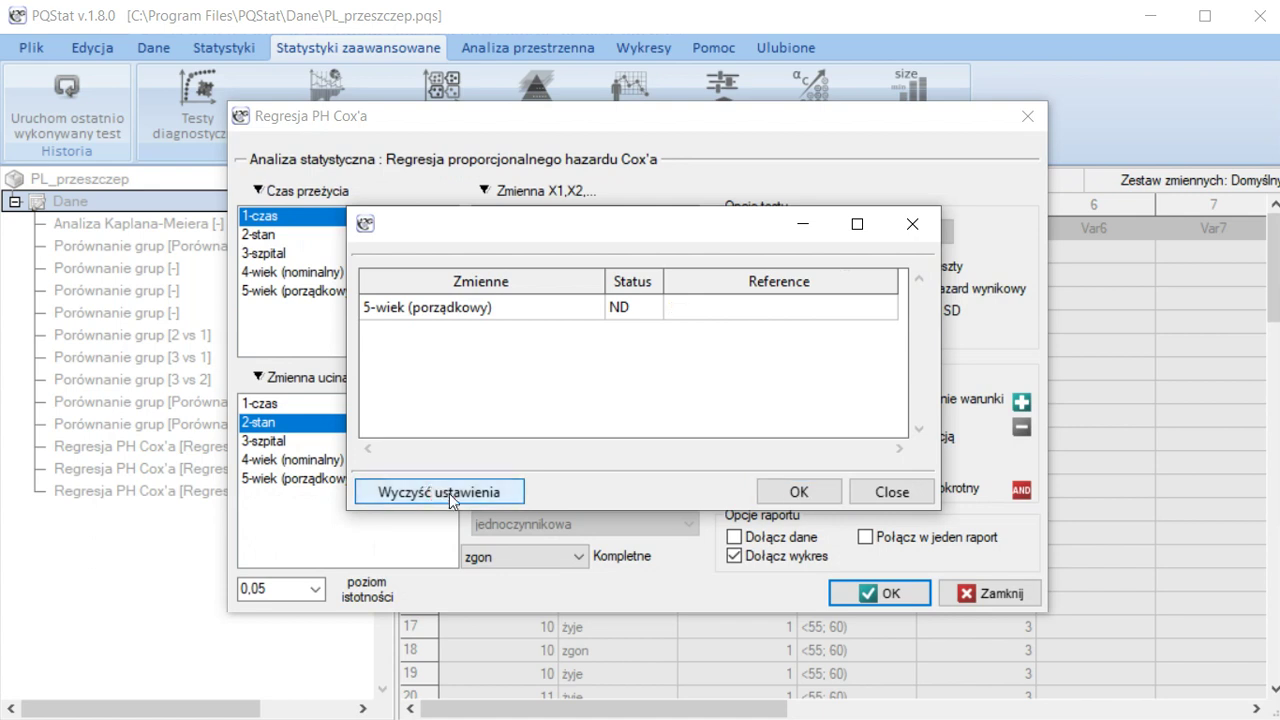
left_click(799, 490)
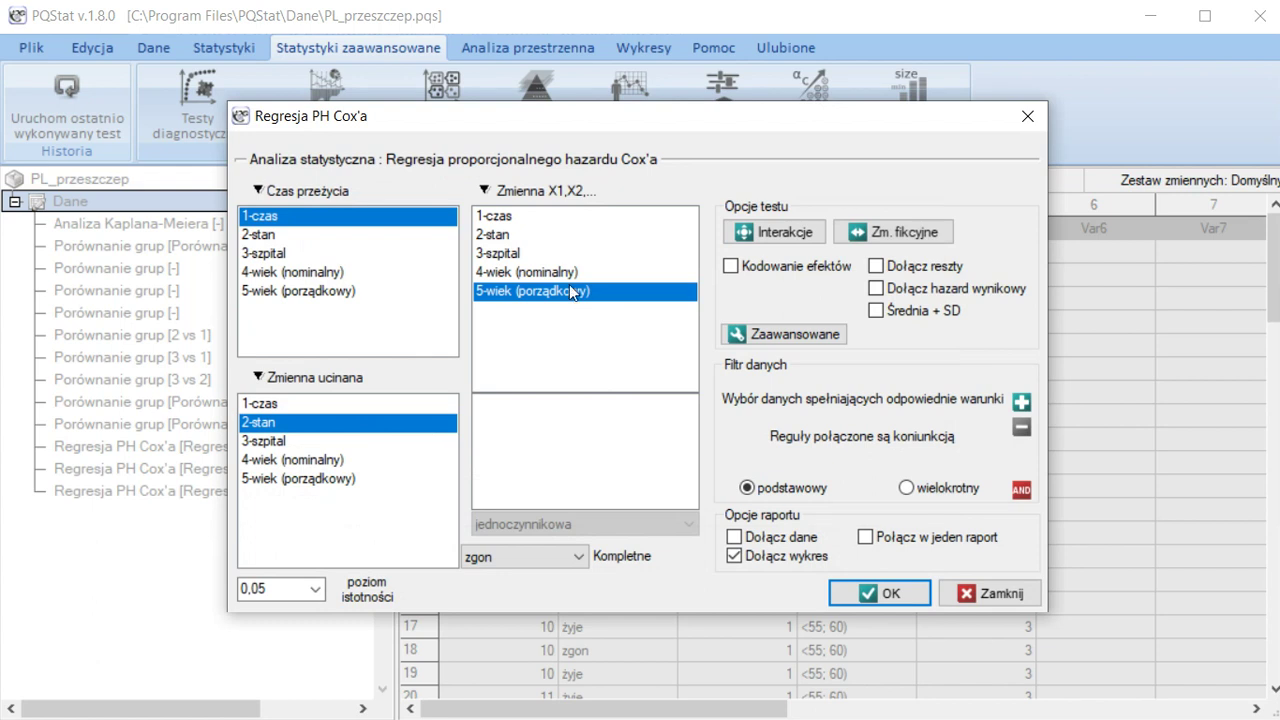
left_click(503, 255)
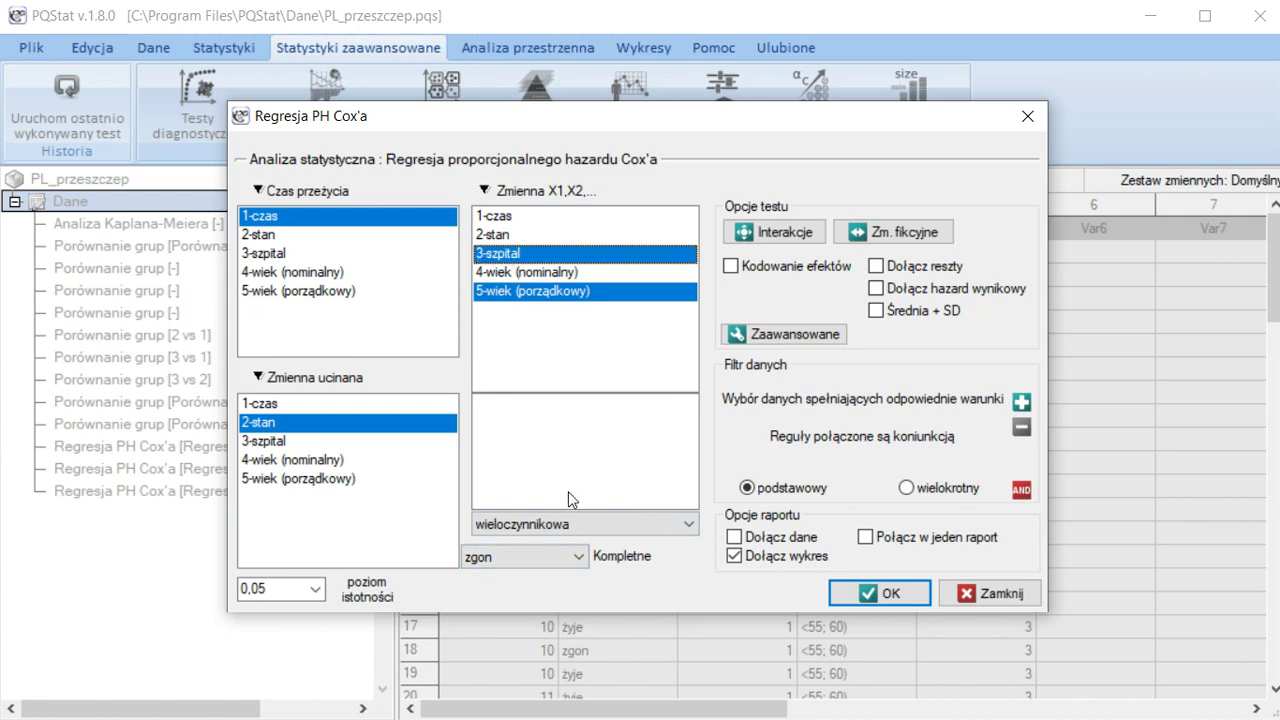
- Set up three rows of given values for the survival chart and enter 1 for 3-szpital in every row
left_click(781, 556)
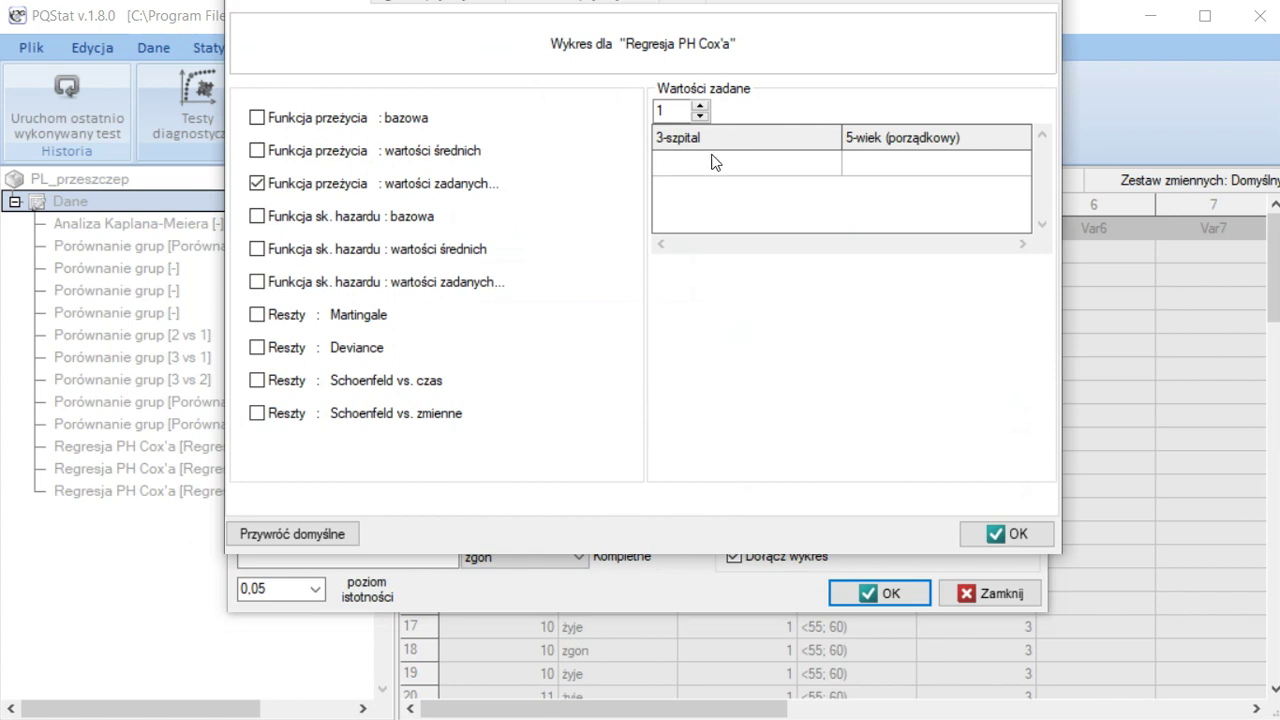
left_click(700, 104)
left_click(700, 104)
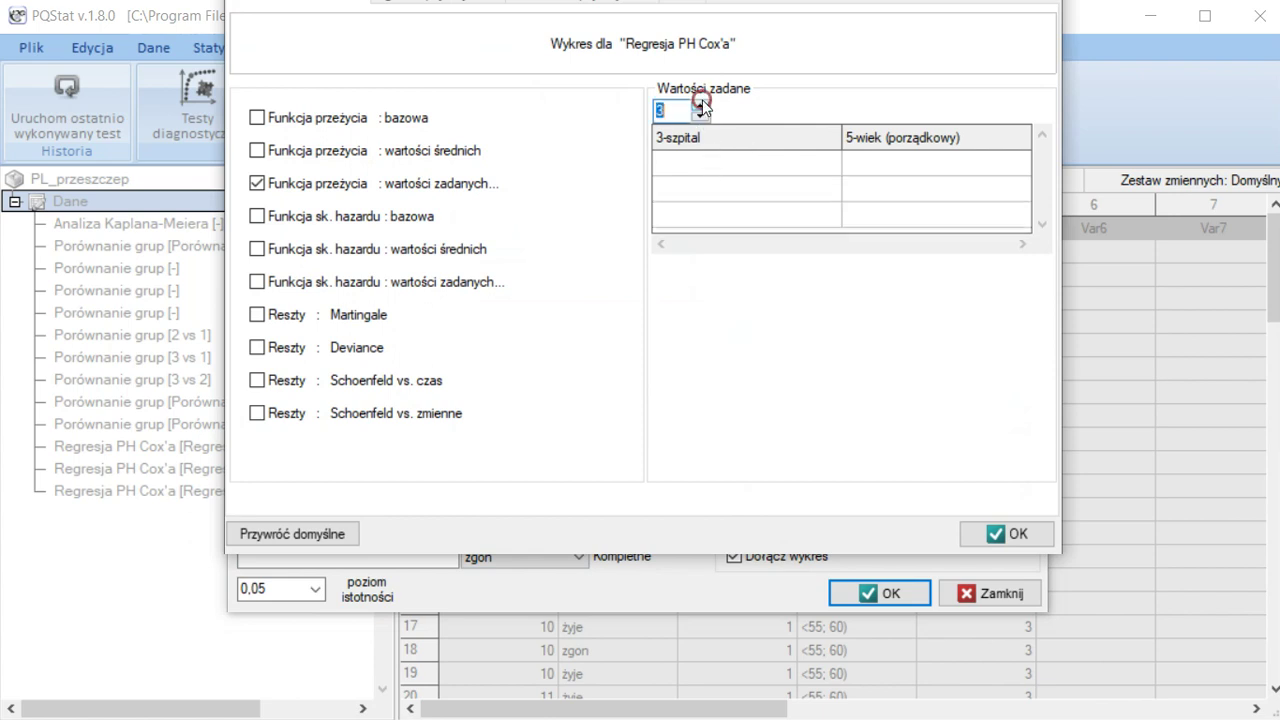
left_click(689, 162)
type("1")
left_click(692, 188)
type("2")
left_click(697, 212)
left_click(686, 188)
type("1")
left_click(686, 212)
type("1")
- Enter 1, 2 and 3 for 5-wiek (porządkowy) in the three rows and run the multivariate Cox regression
left_click(897, 165)
type("1")
left_click(880, 190)
type("2")
left_click(877, 214)
type("3")
left_click(1002, 539)
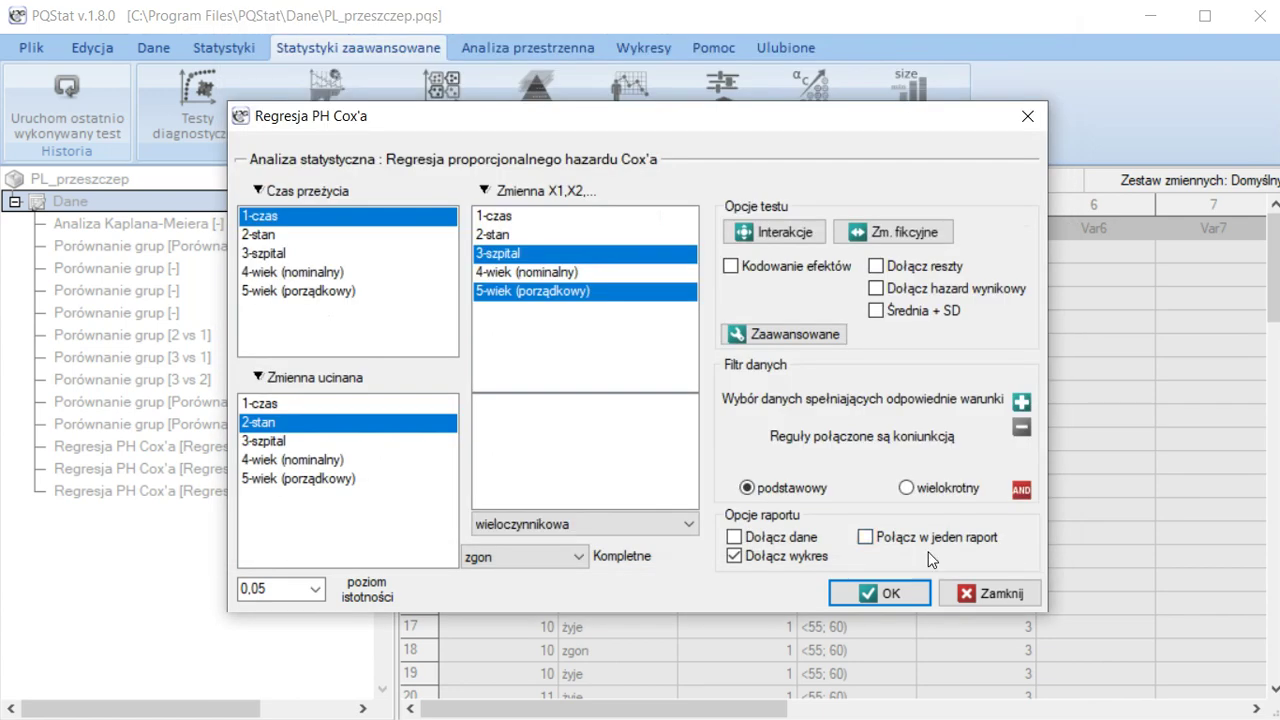
left_click(888, 596)
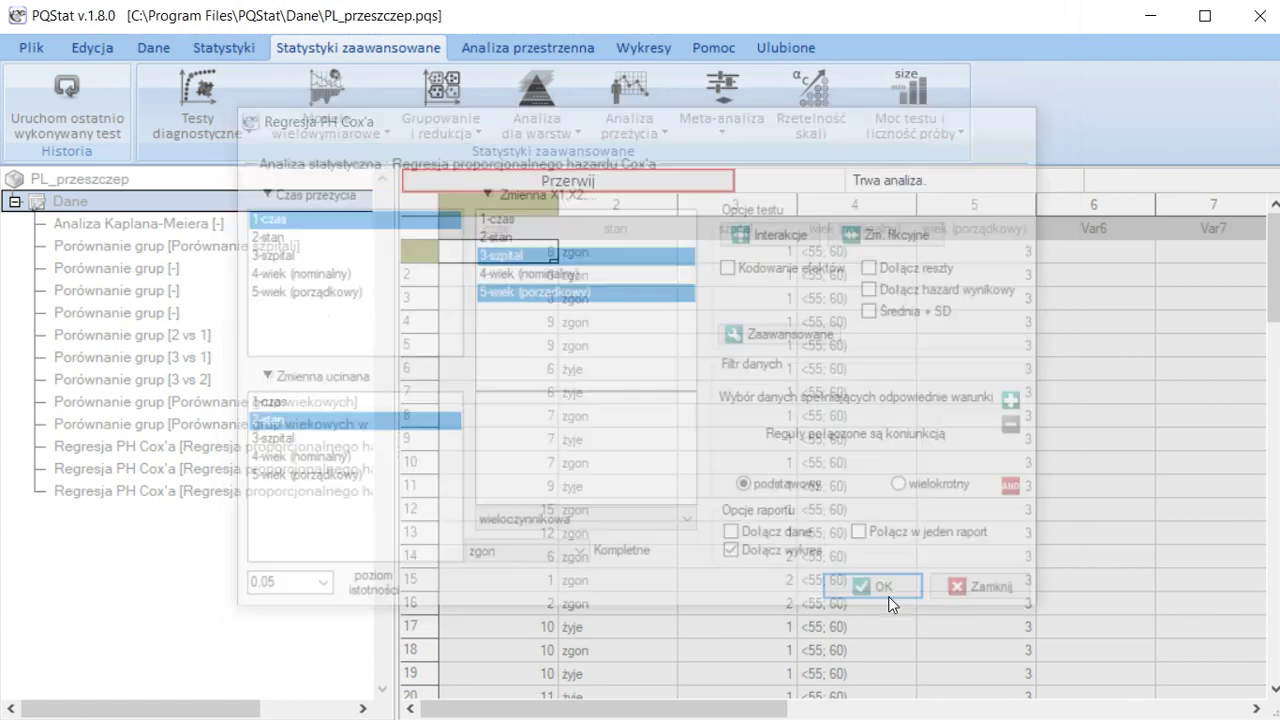
- Examine the two-predictor Cox report, covering the p-values for szpital and wiek (porządkowy) and the likelihood ratio test
left_click_drag(780, 708, 1113, 712)
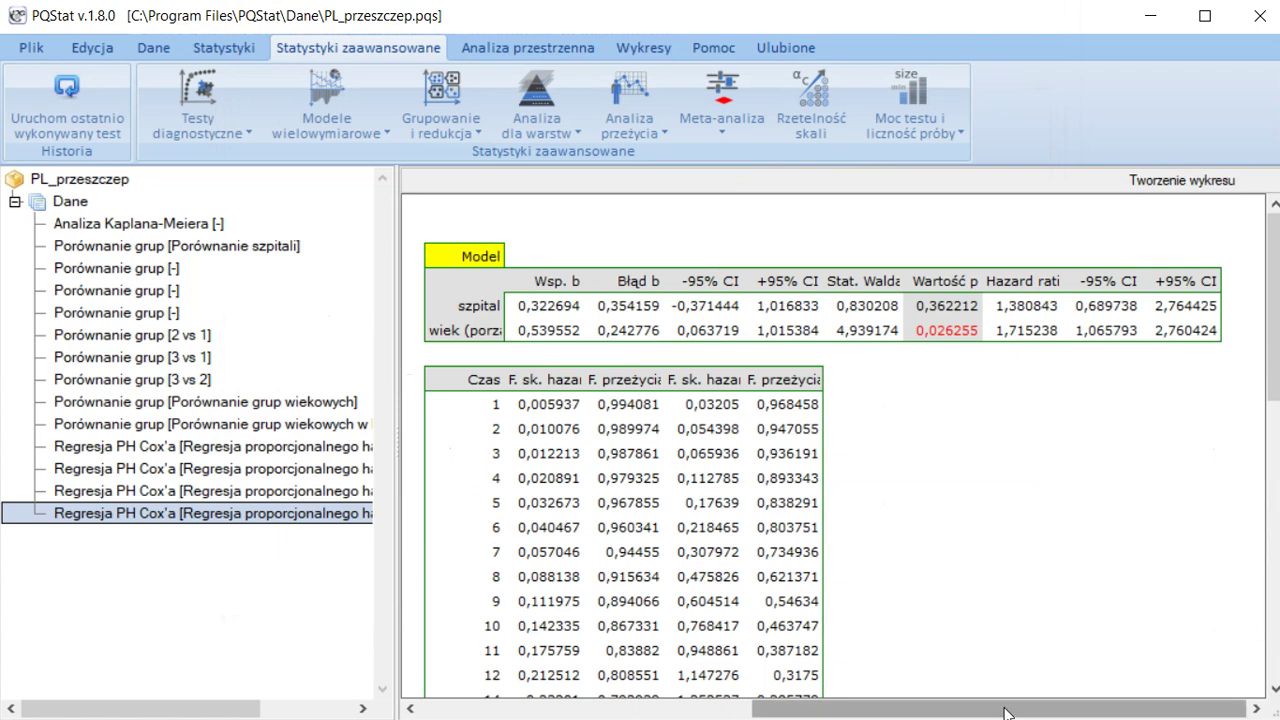
left_click_drag(1000, 708, 858, 706)
scroll(920, 510, "down", 5)
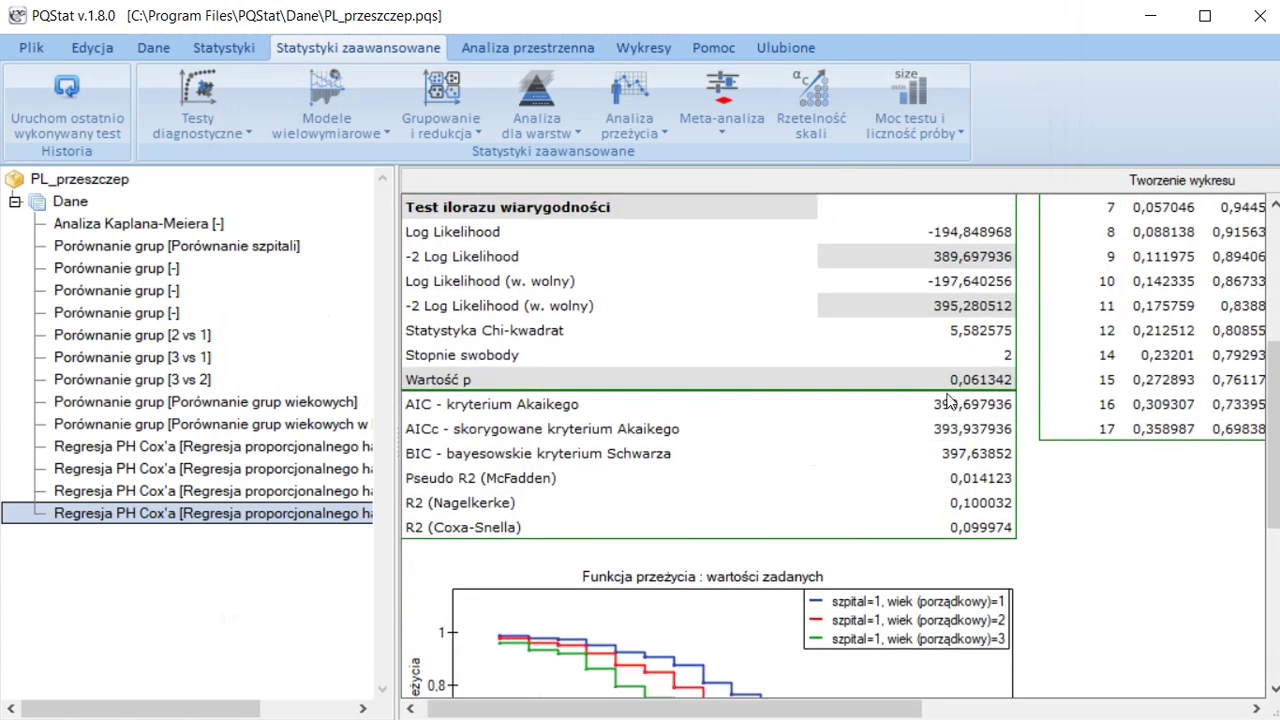
left_click_drag(850, 708, 1090, 708)
scroll(1044, 558, "up", 2)
scroll(1044, 558, "up", 2)
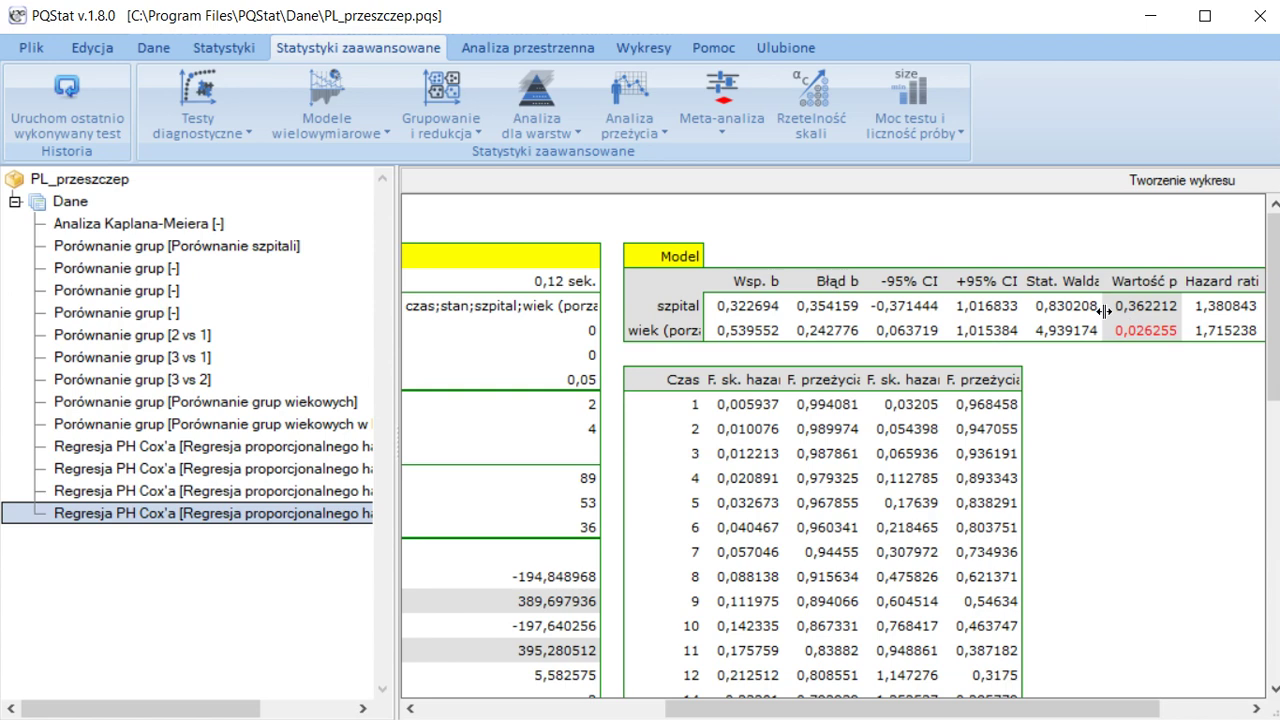
left_click_drag(1086, 708, 878, 708)
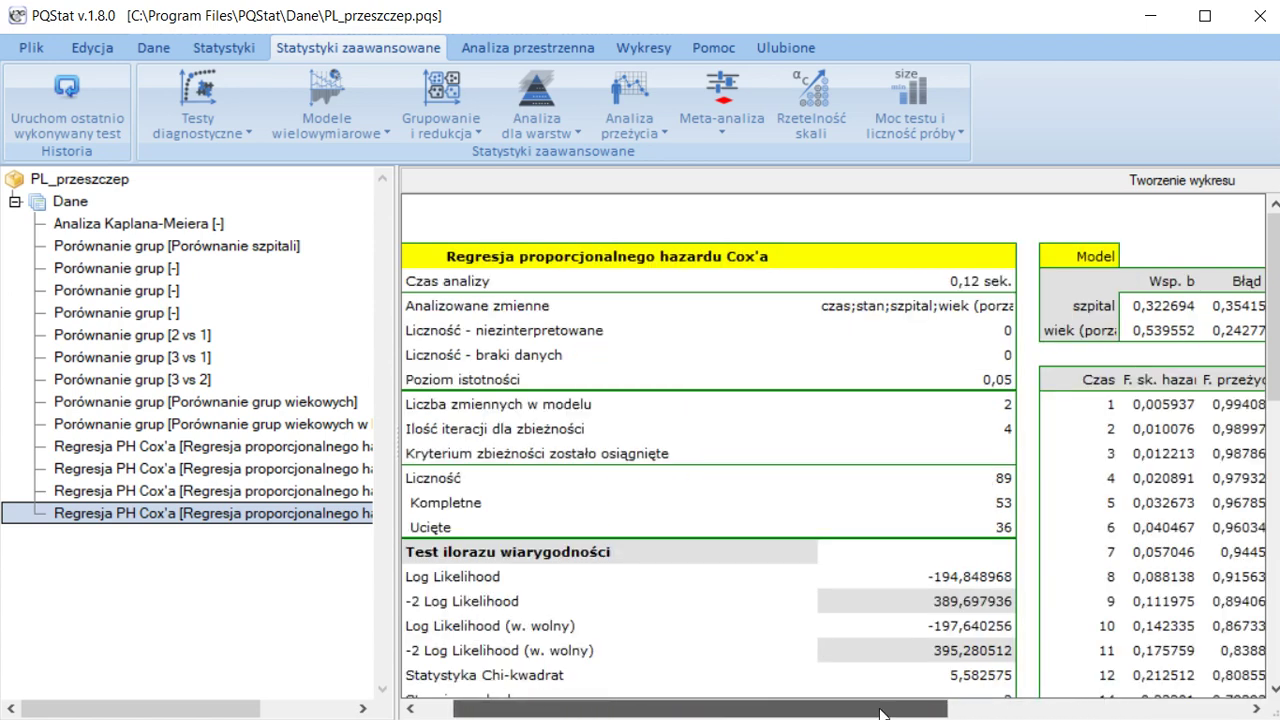
scroll(1050, 470, "down", 6)
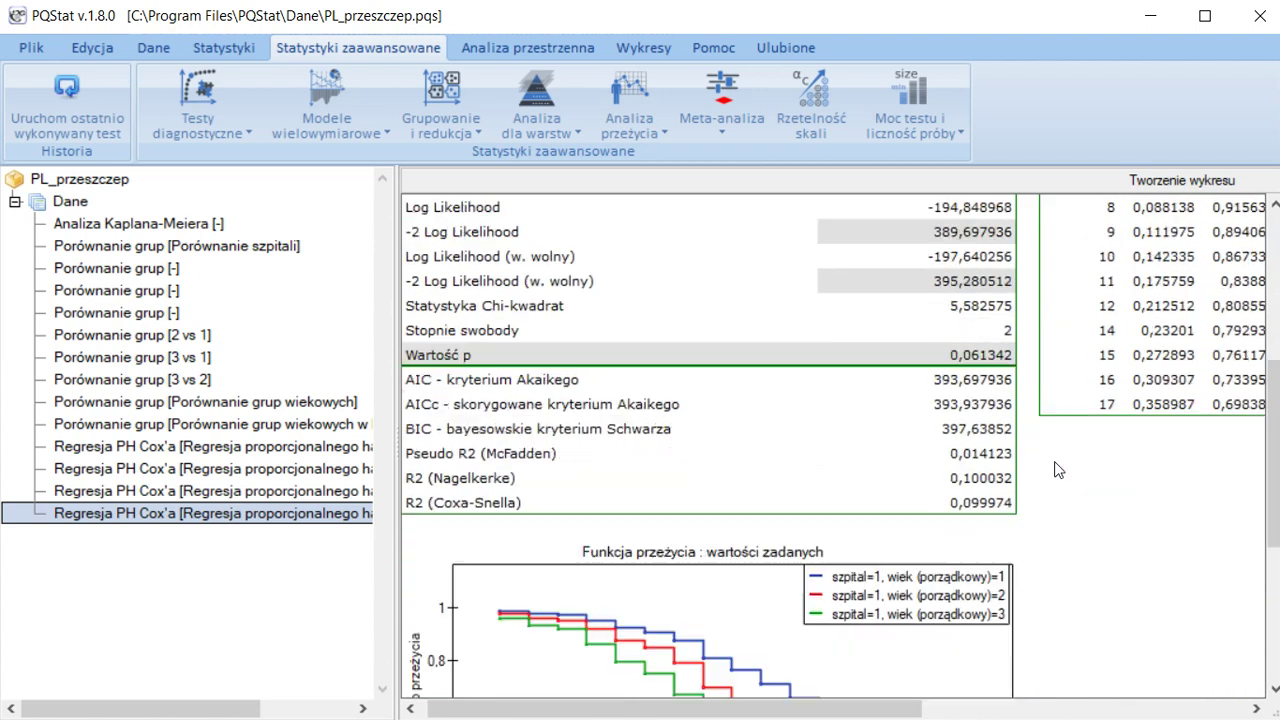
- Reopen the Cox regression's survival chart settings, set 3-szpital to 2 in the second given-values row and reduce the rows to two
scroll(1060, 470, "down", 3)
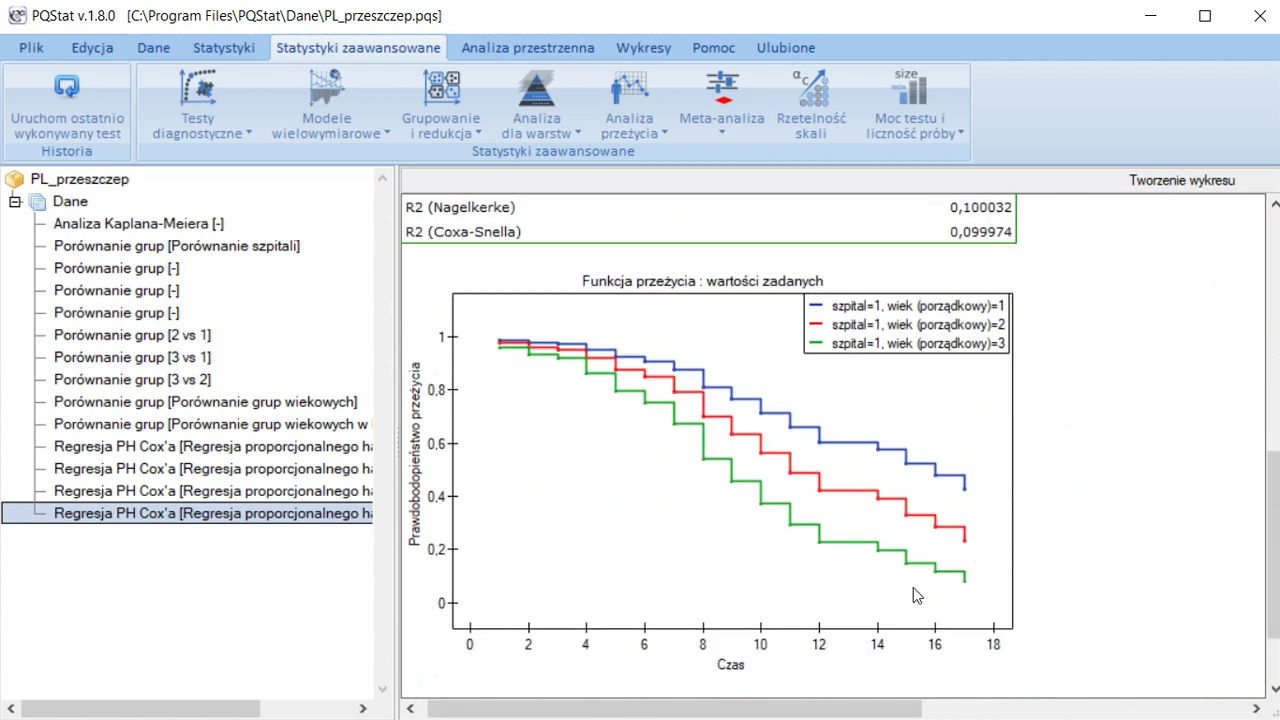
left_click(86, 113)
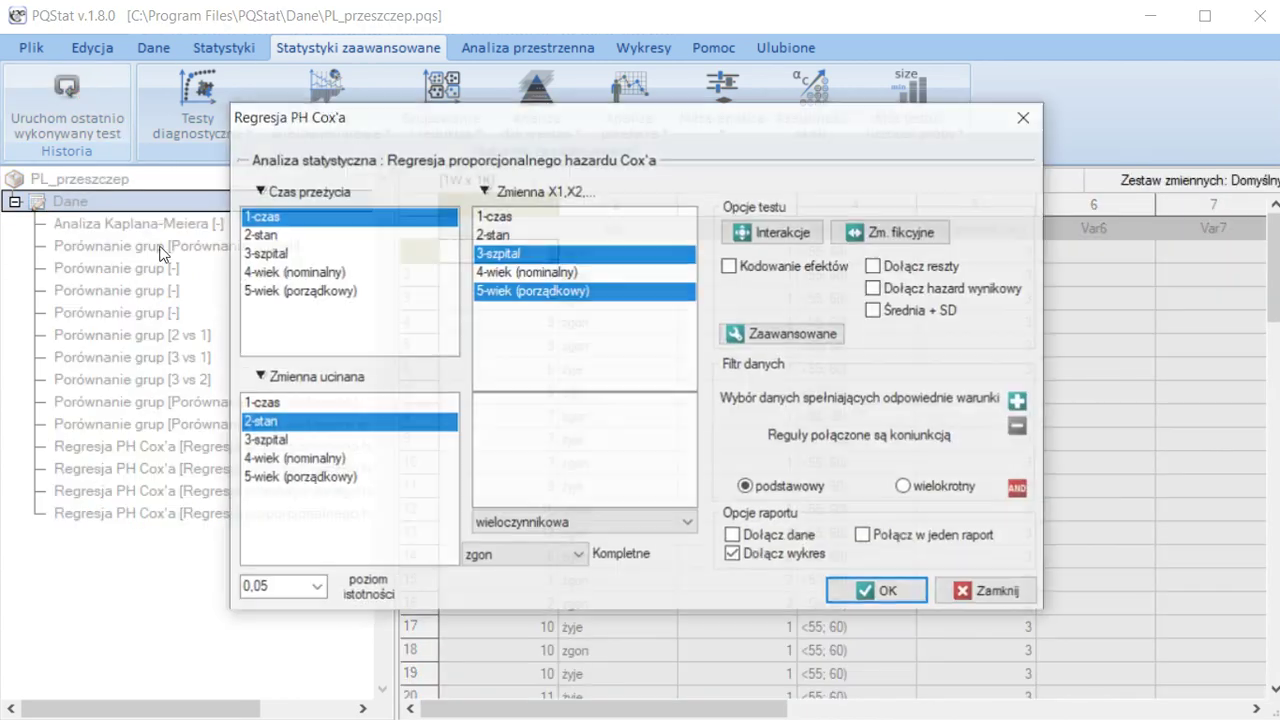
left_click(748, 558)
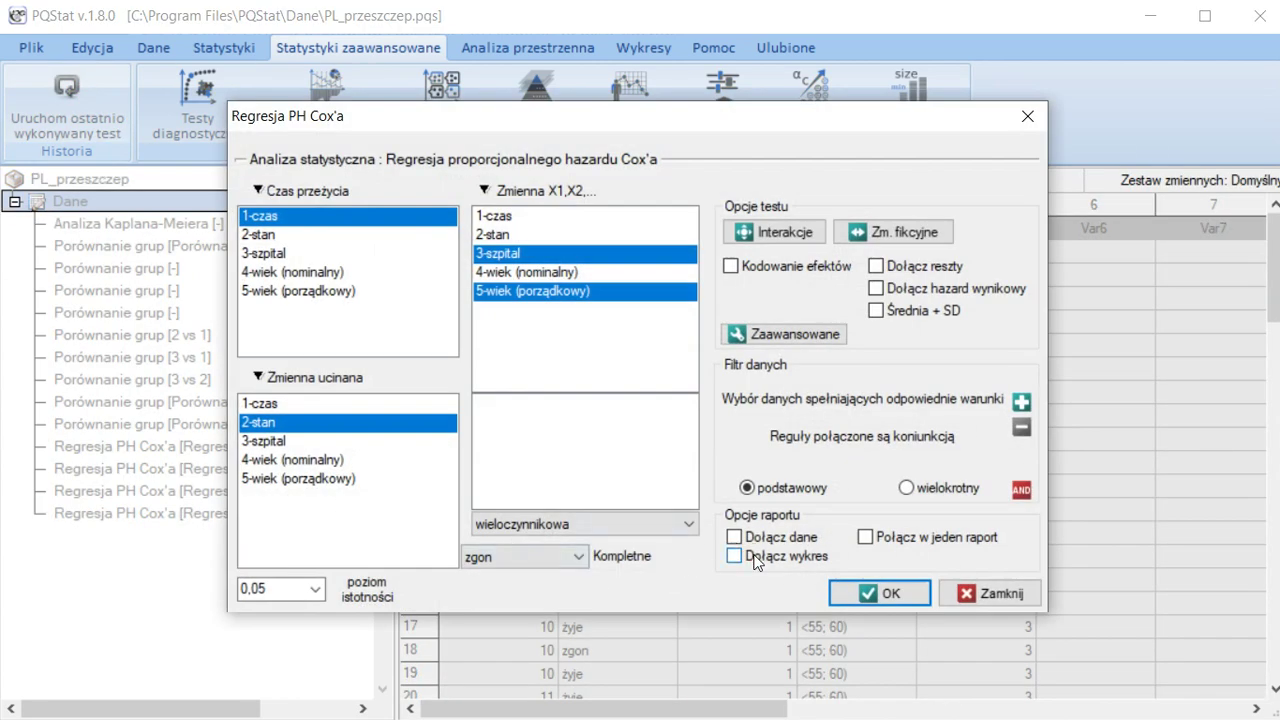
left_click(752, 557)
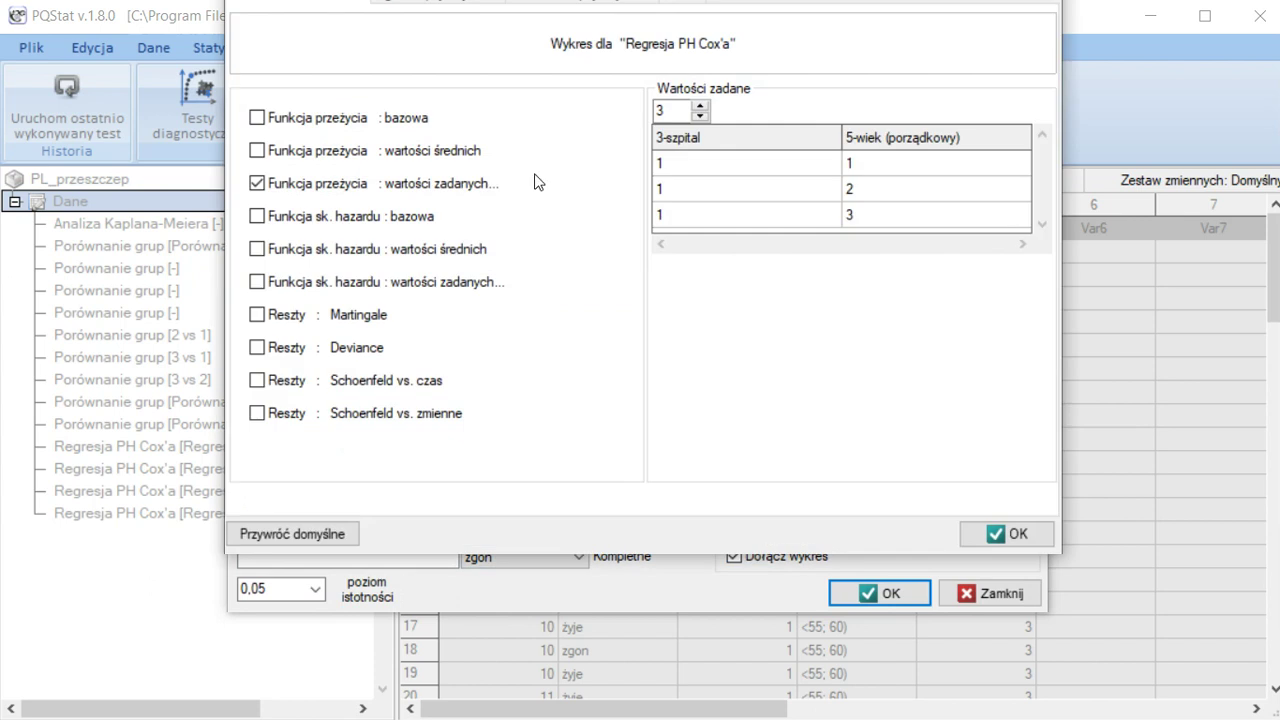
left_click(678, 164)
left_click(678, 164)
left_click(688, 187)
type("2")
left_click(699, 112)
left_click(700, 116)
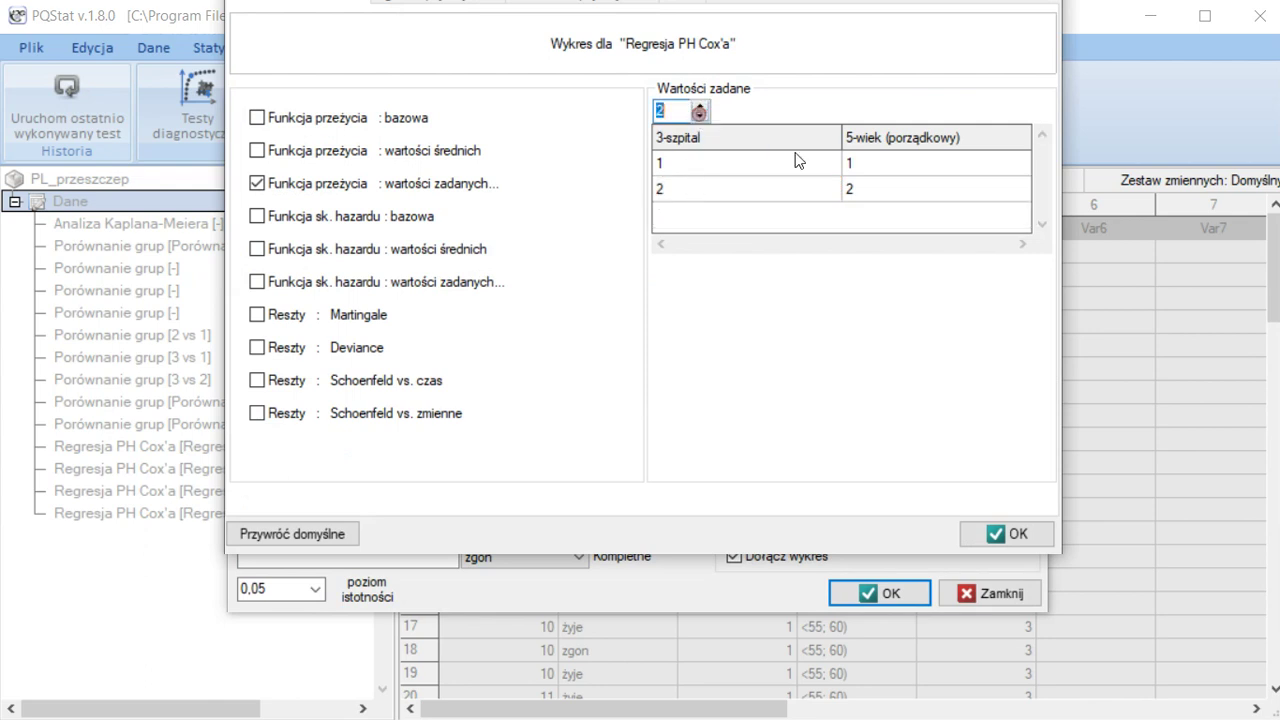
- Set 5-wiek (porządkowy) to 1 in the second row and run the Cox regression, with zgon as the complete event, to compare hospital survival curves
left_click(889, 193)
type("1")
left_click(999, 540)
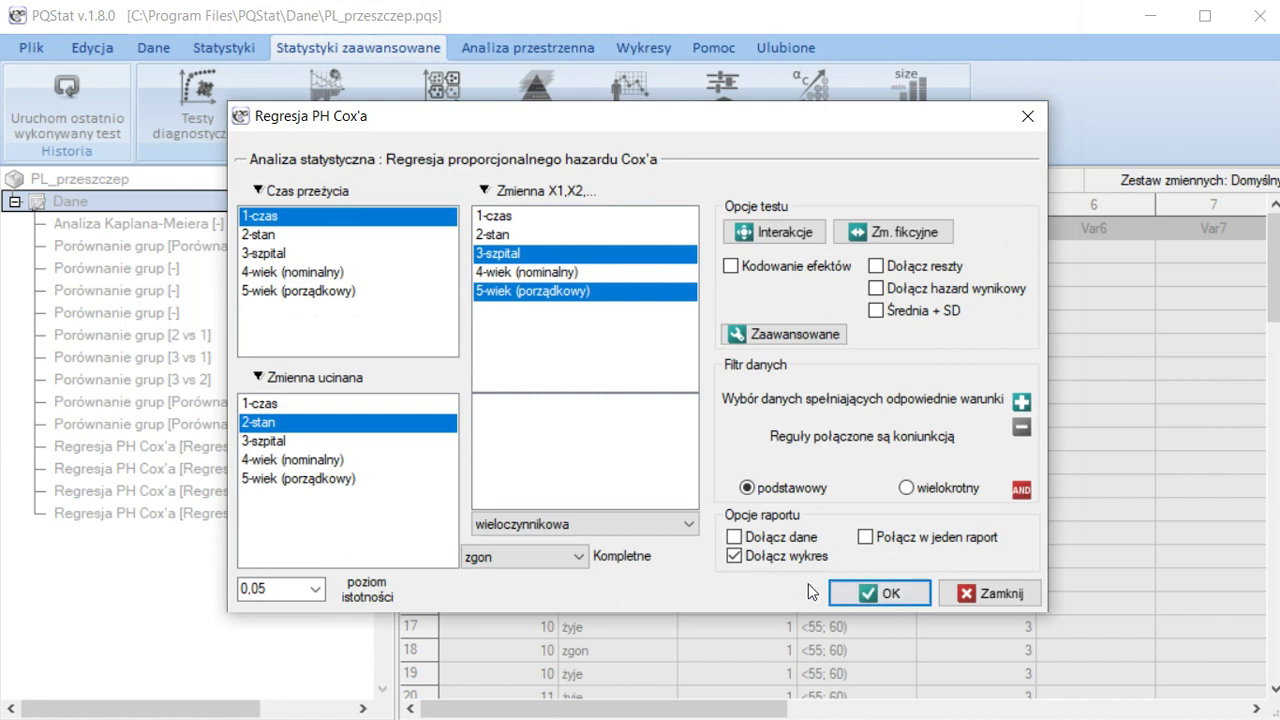
left_click(580, 556)
left_click(560, 575)
key("Return")
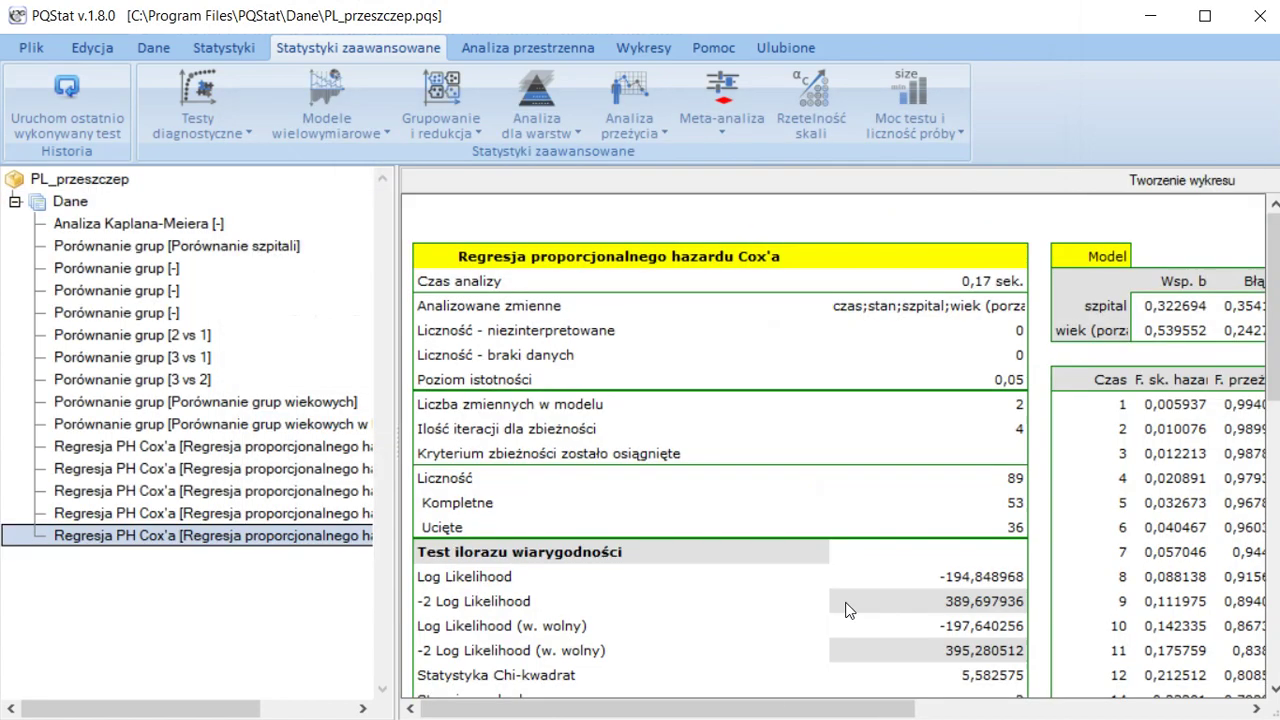
scroll(950, 515, "down", 3)
scroll(950, 507, "down", 5)
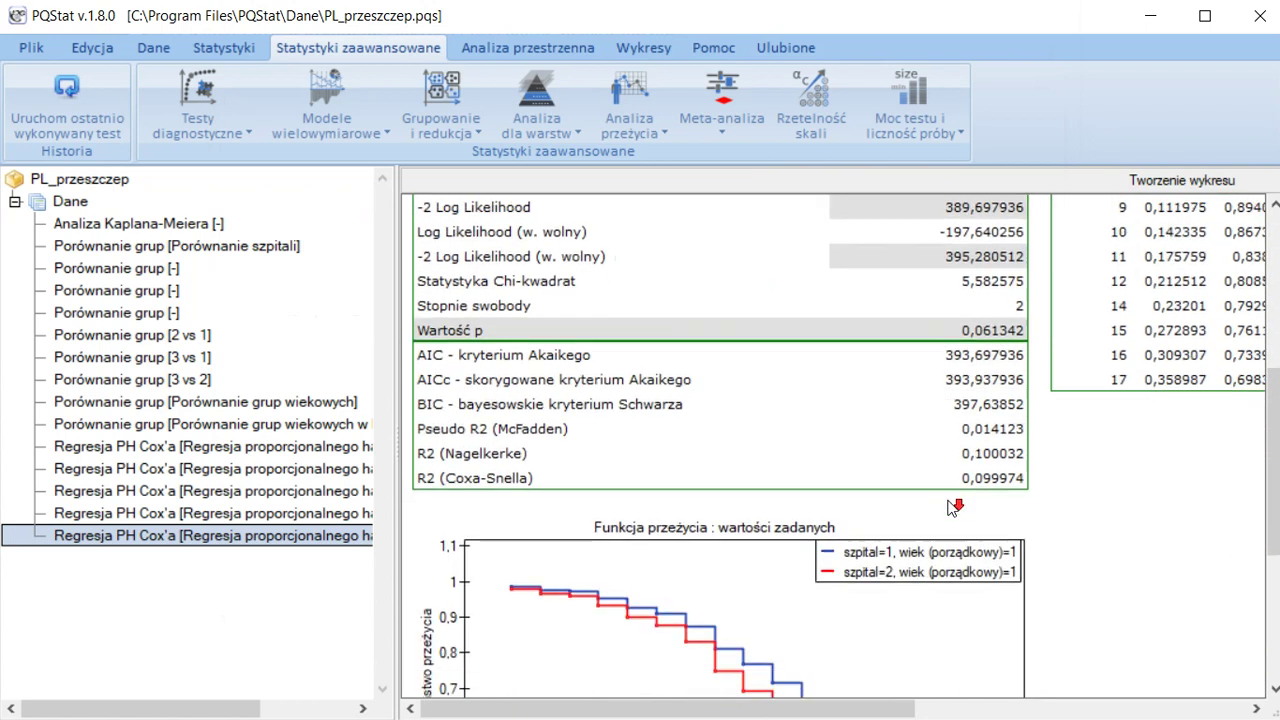